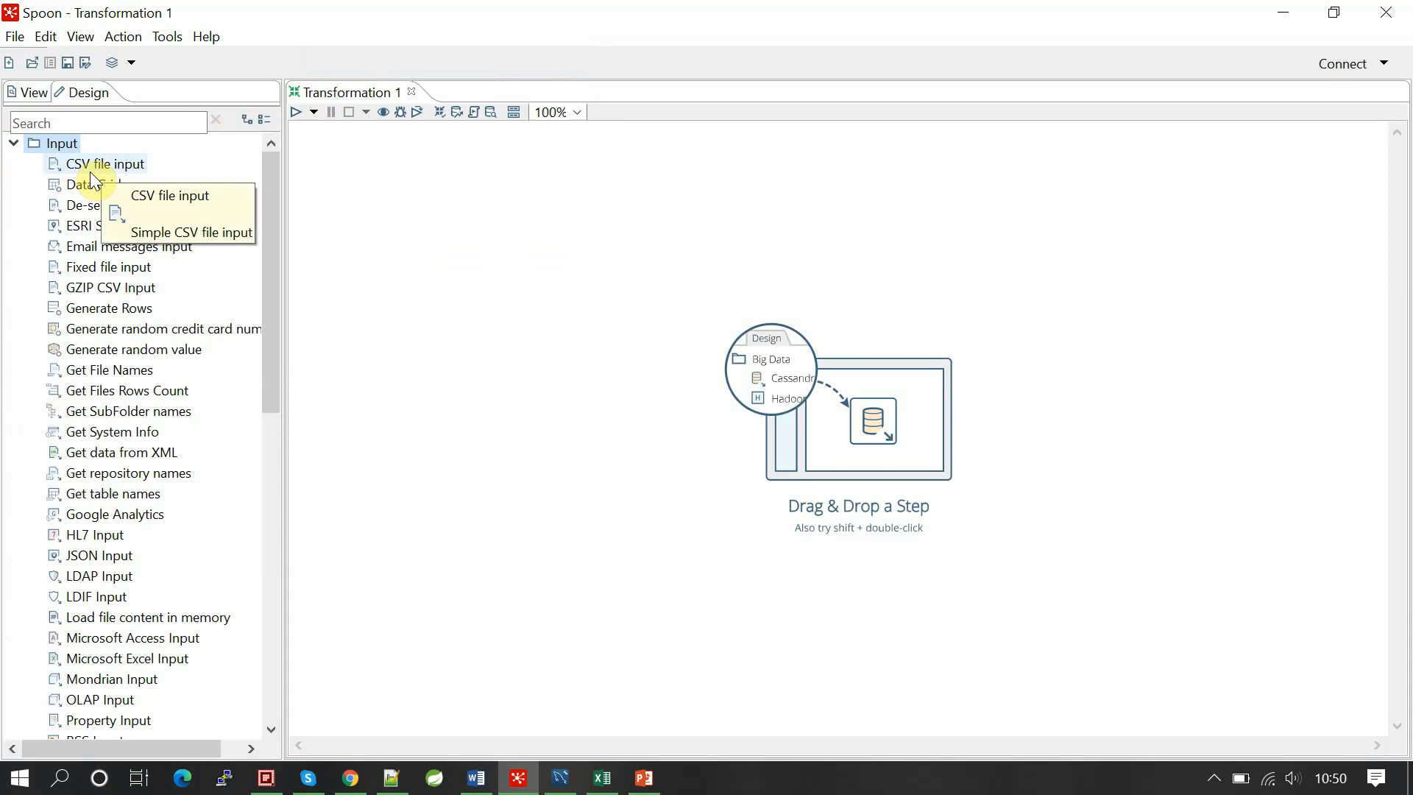
Step: Add a CSV file input step that reads staff_sampledata.csv with a comma delimiter
{"action": "left_click_drag", "start_coordinate": [90, 171], "coordinate": [465, 215]}
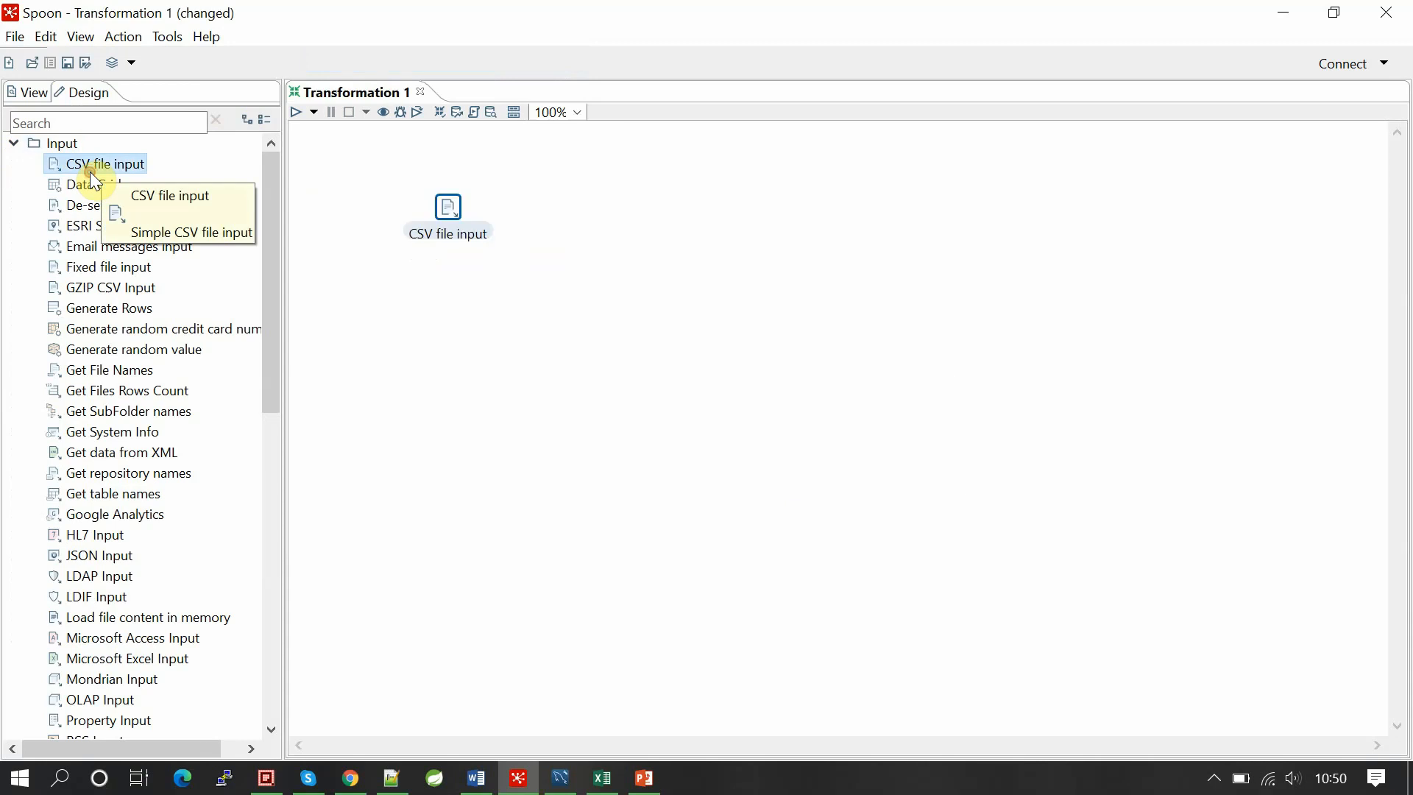
{"action": "double_click", "coordinate": [448, 209]}
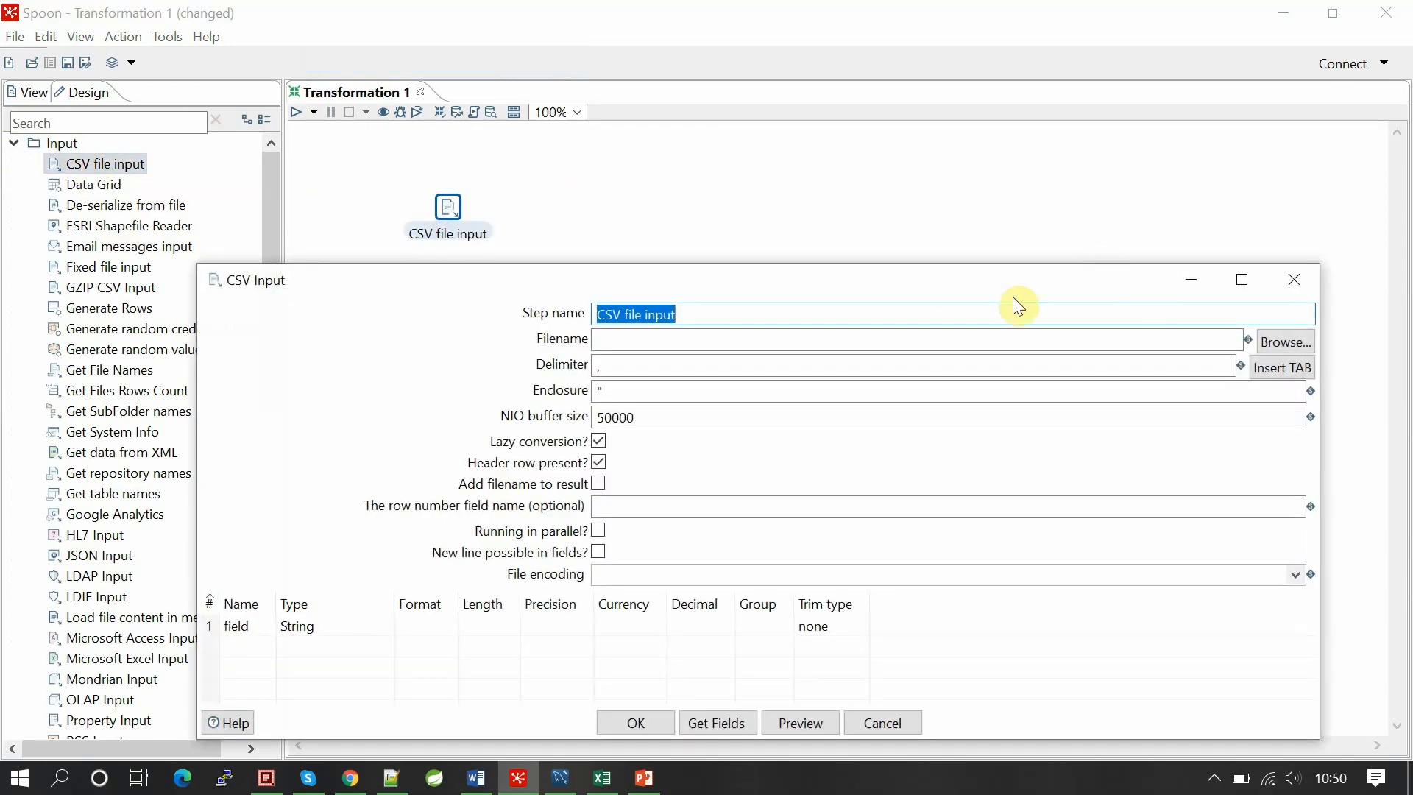
{"action": "left_click", "coordinate": [1298, 351]}
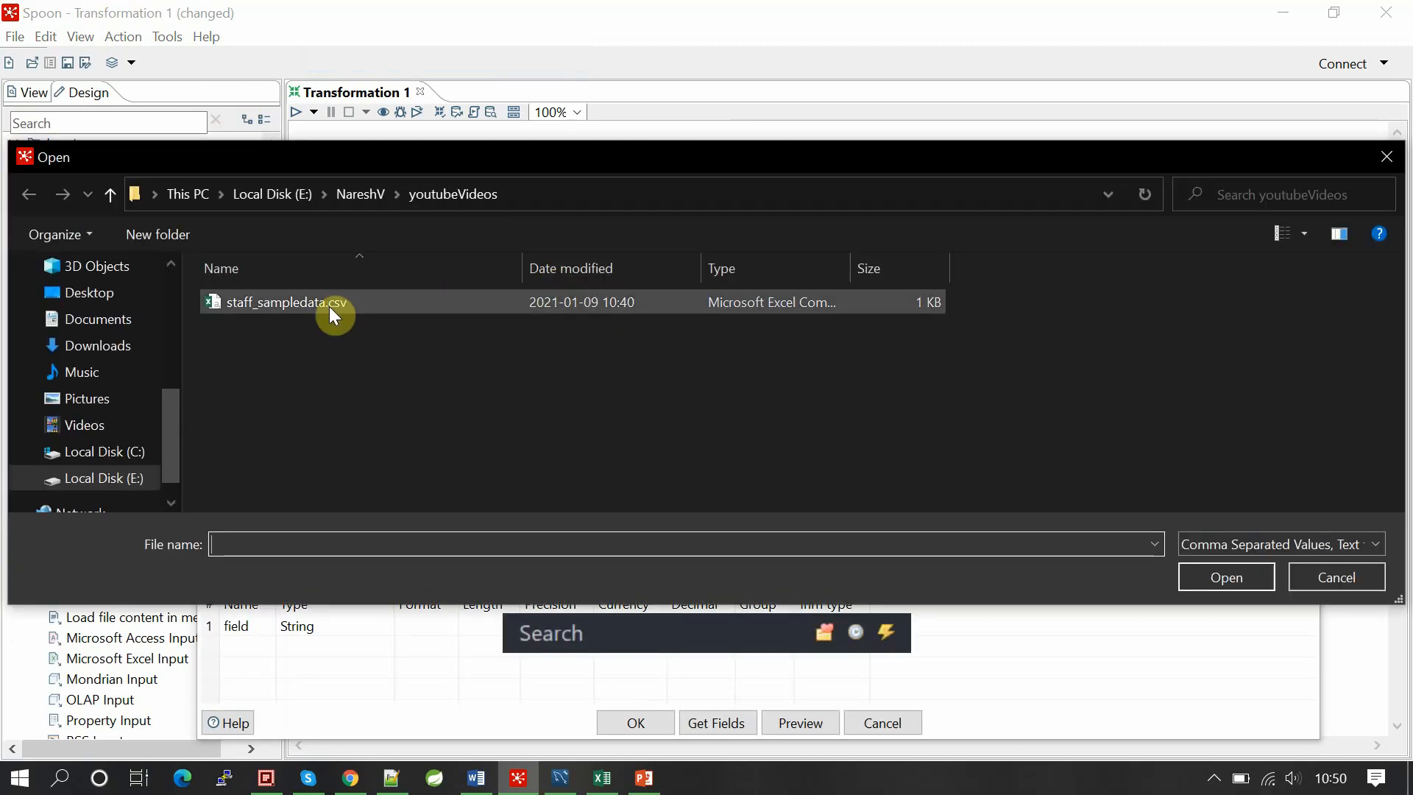
{"action": "double_click", "coordinate": [329, 306]}
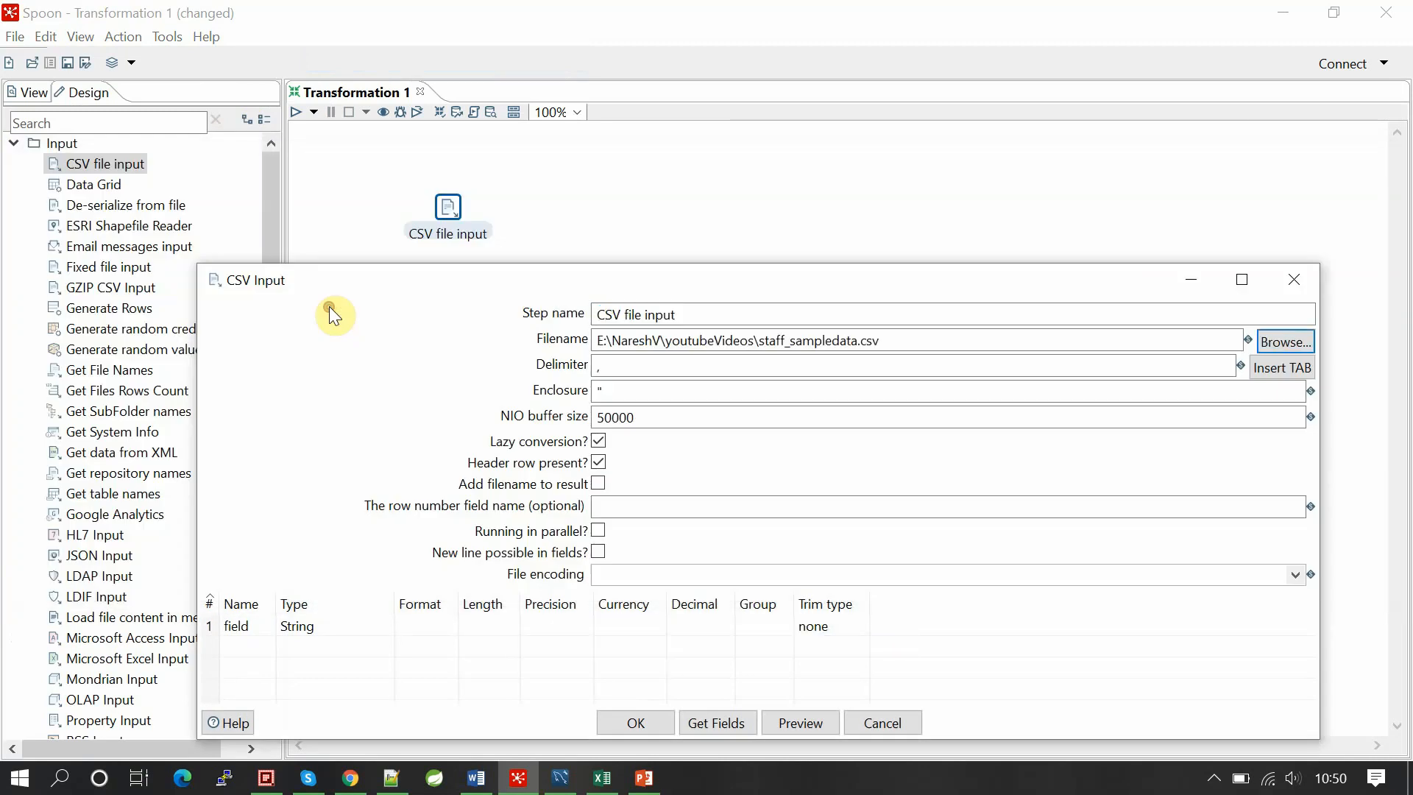
{"action": "left_click", "coordinate": [716, 366]}
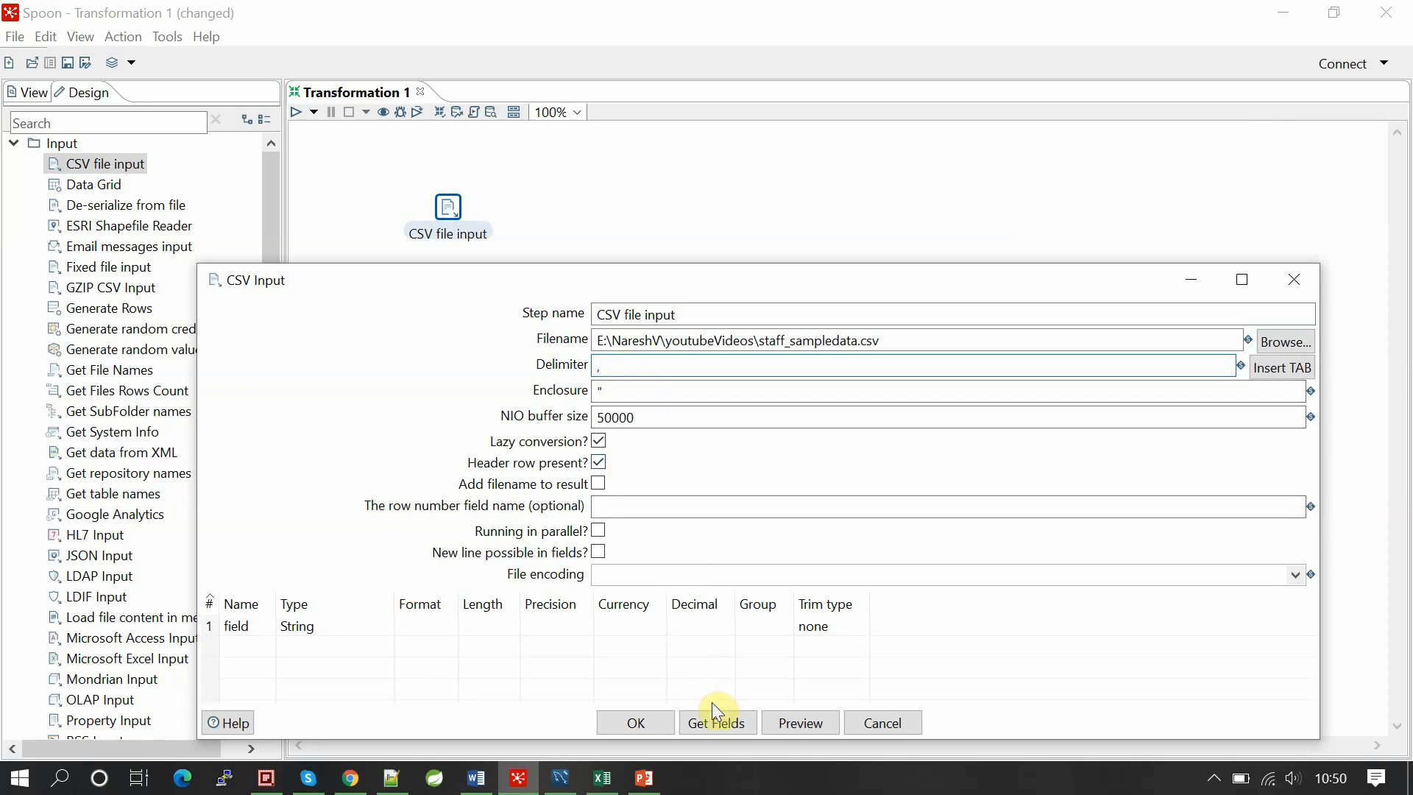
Step: Detect fields from a 100-line sample: id (Integer) and name (String, length 7, staff1–staff9)
{"action": "left_click", "coordinate": [711, 722]}
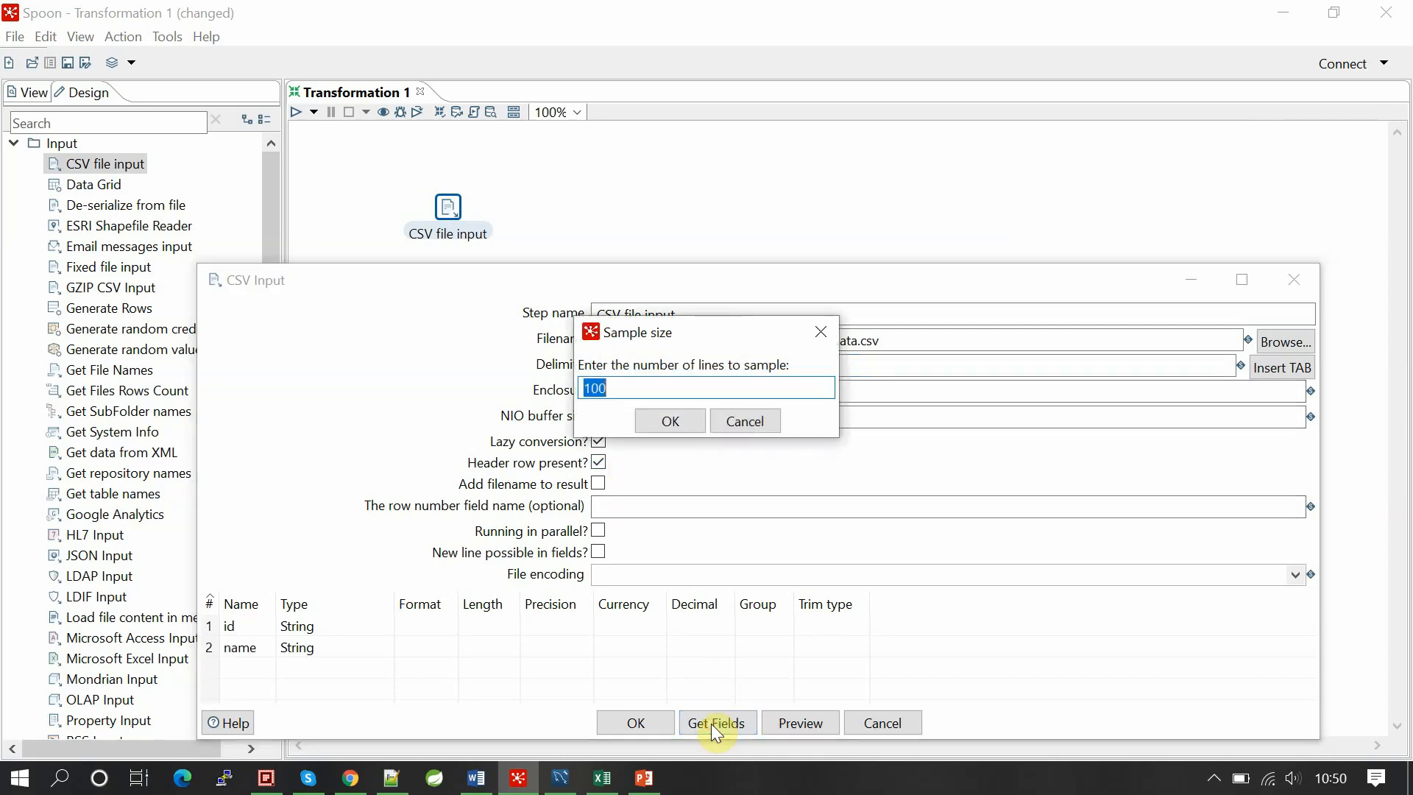
{"action": "left_click", "coordinate": [671, 419]}
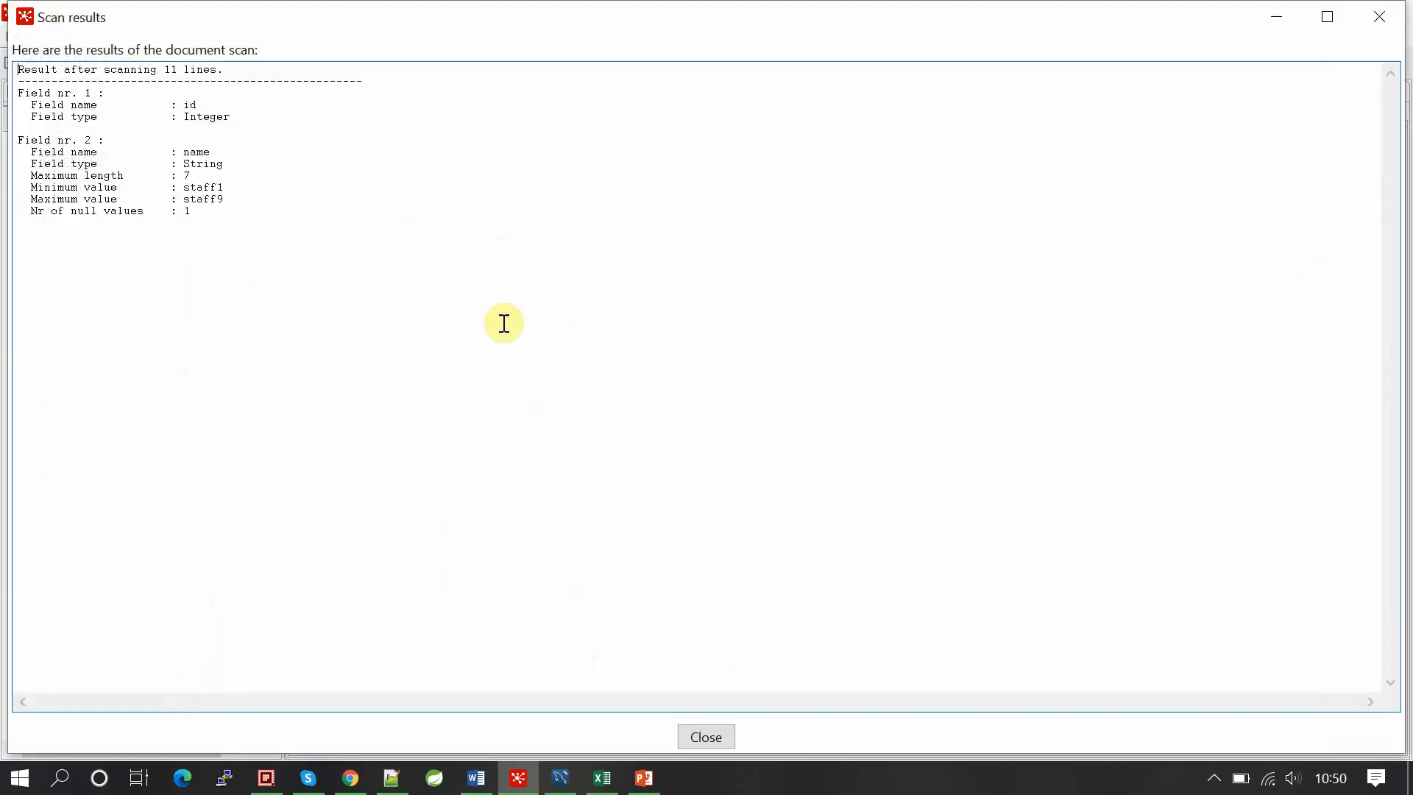
{"action": "double_click", "coordinate": [190, 105]}
{"action": "left_click", "coordinate": [210, 116]}
{"action": "double_click", "coordinate": [197, 151]}
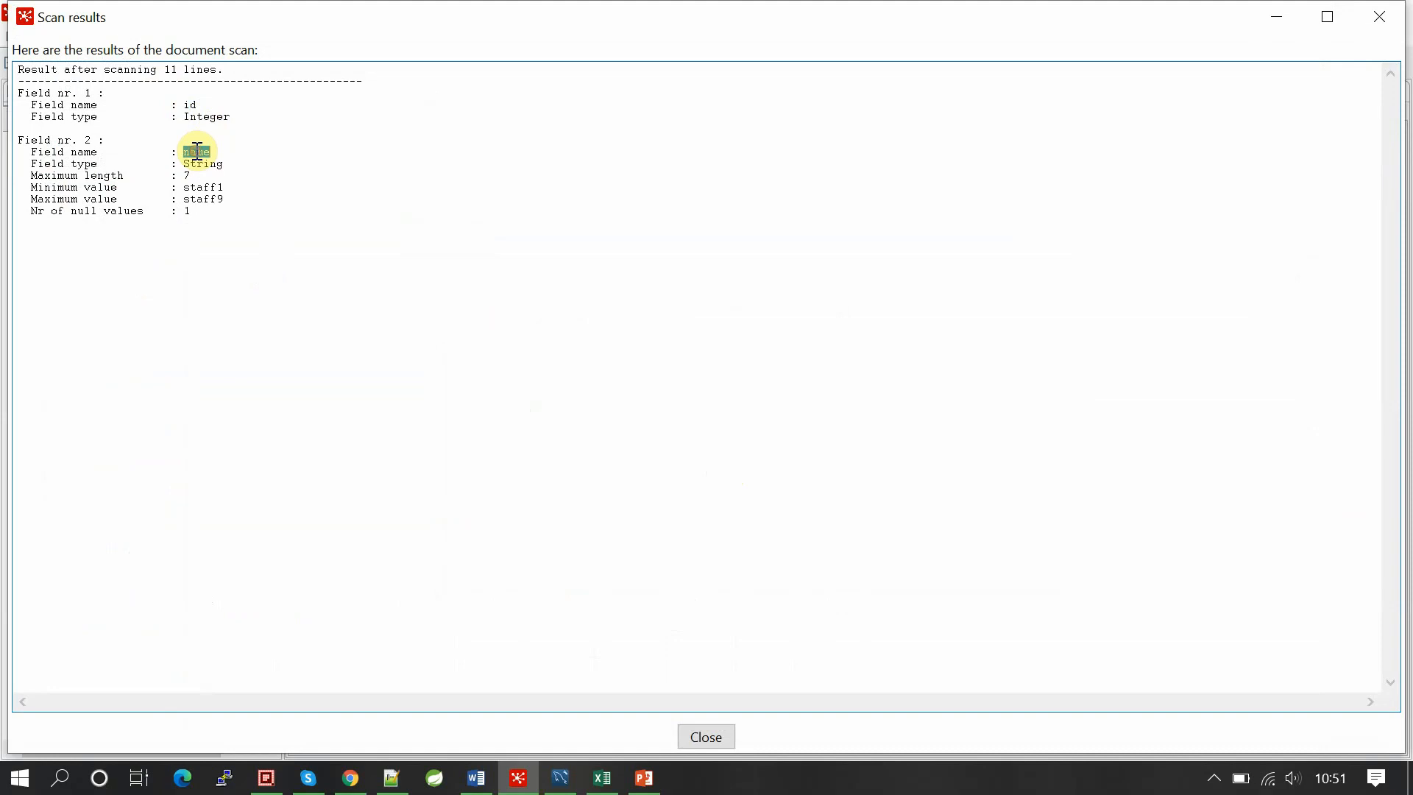
{"action": "left_click", "coordinate": [225, 175]}
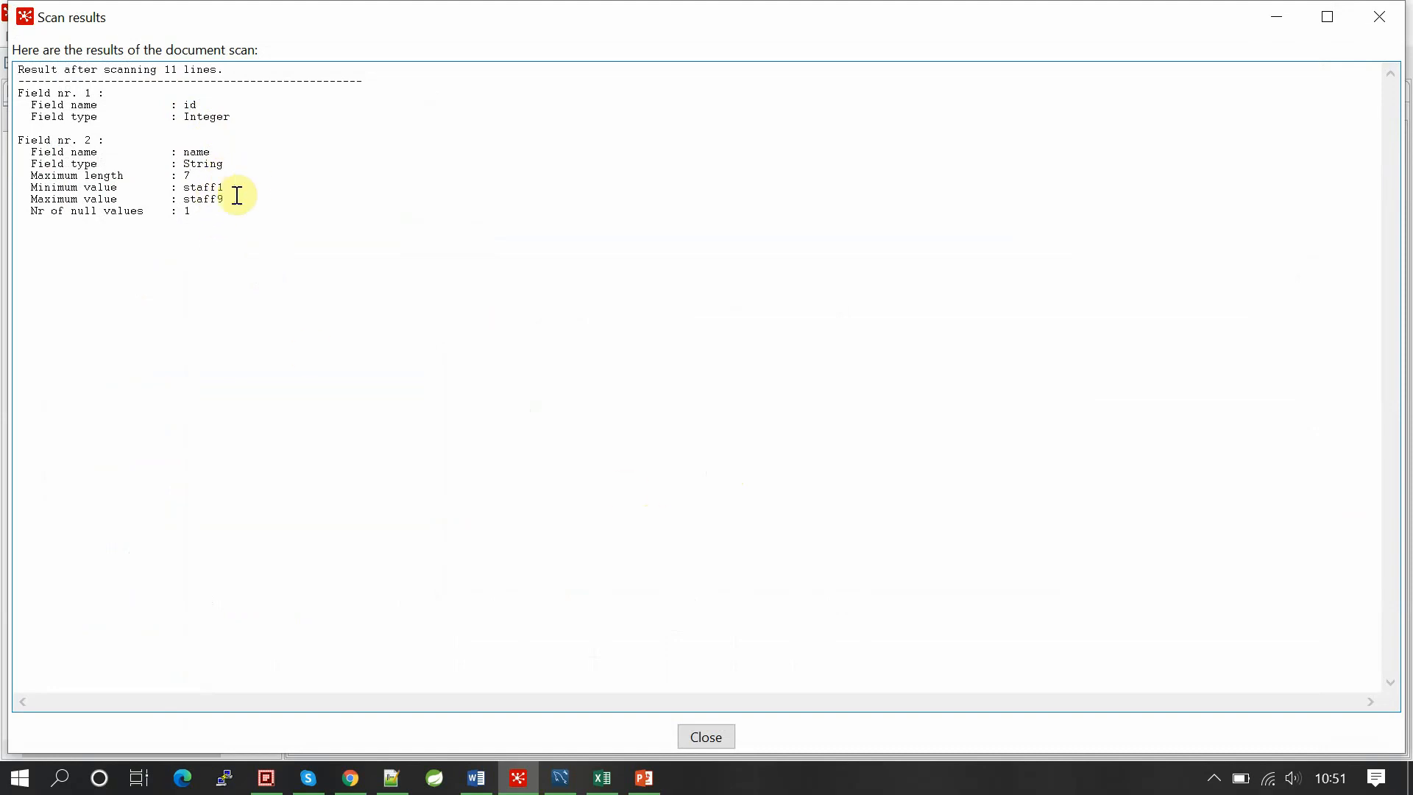
{"action": "left_click", "coordinate": [82, 190]}
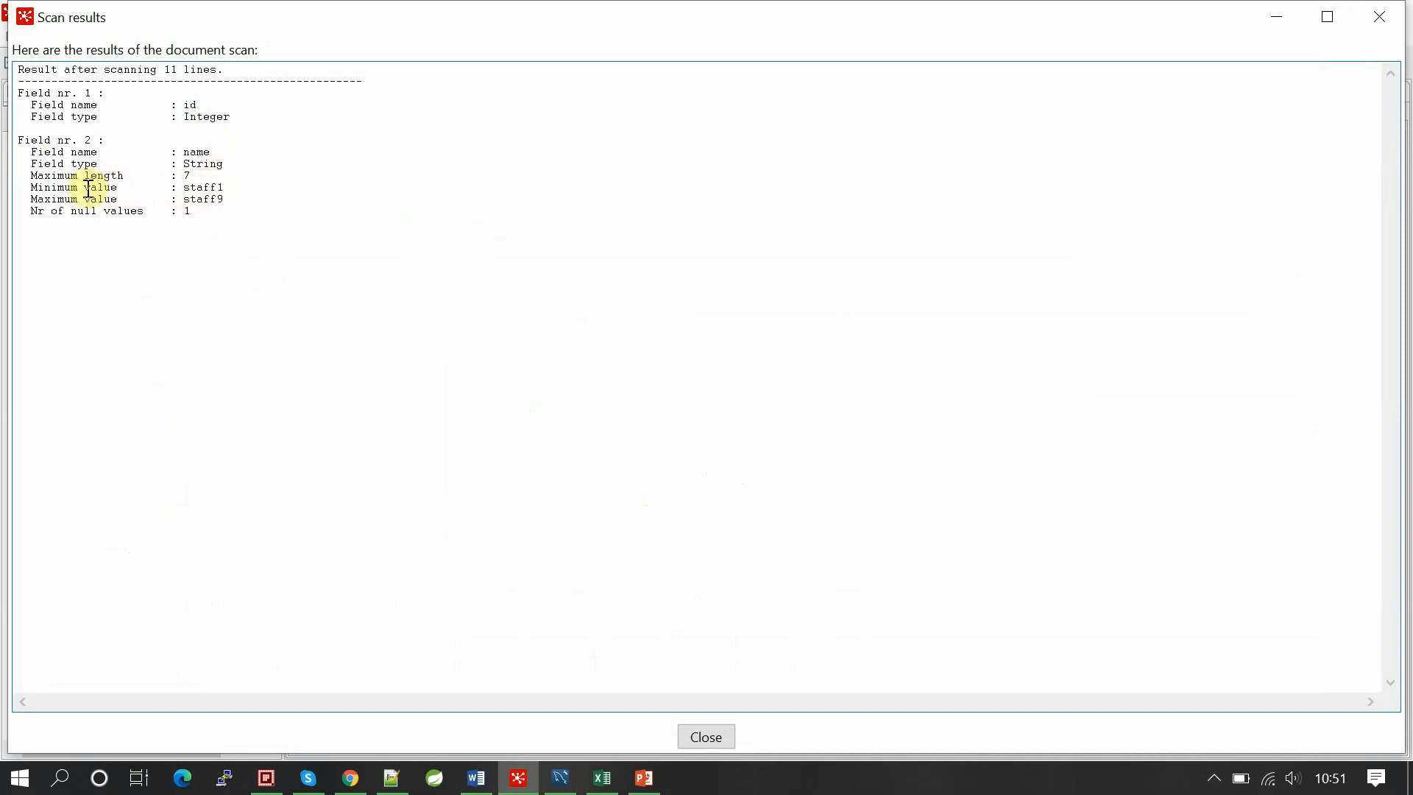
{"action": "left_click", "coordinate": [228, 188]}
{"action": "mouse_move", "coordinate": [228, 188]}
{"action": "left_mouse_down"}
{"action": "mouse_move", "coordinate": [123, 195]}
{"action": "mouse_move", "coordinate": [228, 196]}
{"action": "left_mouse_up"}
{"action": "left_click", "coordinate": [228, 196]}
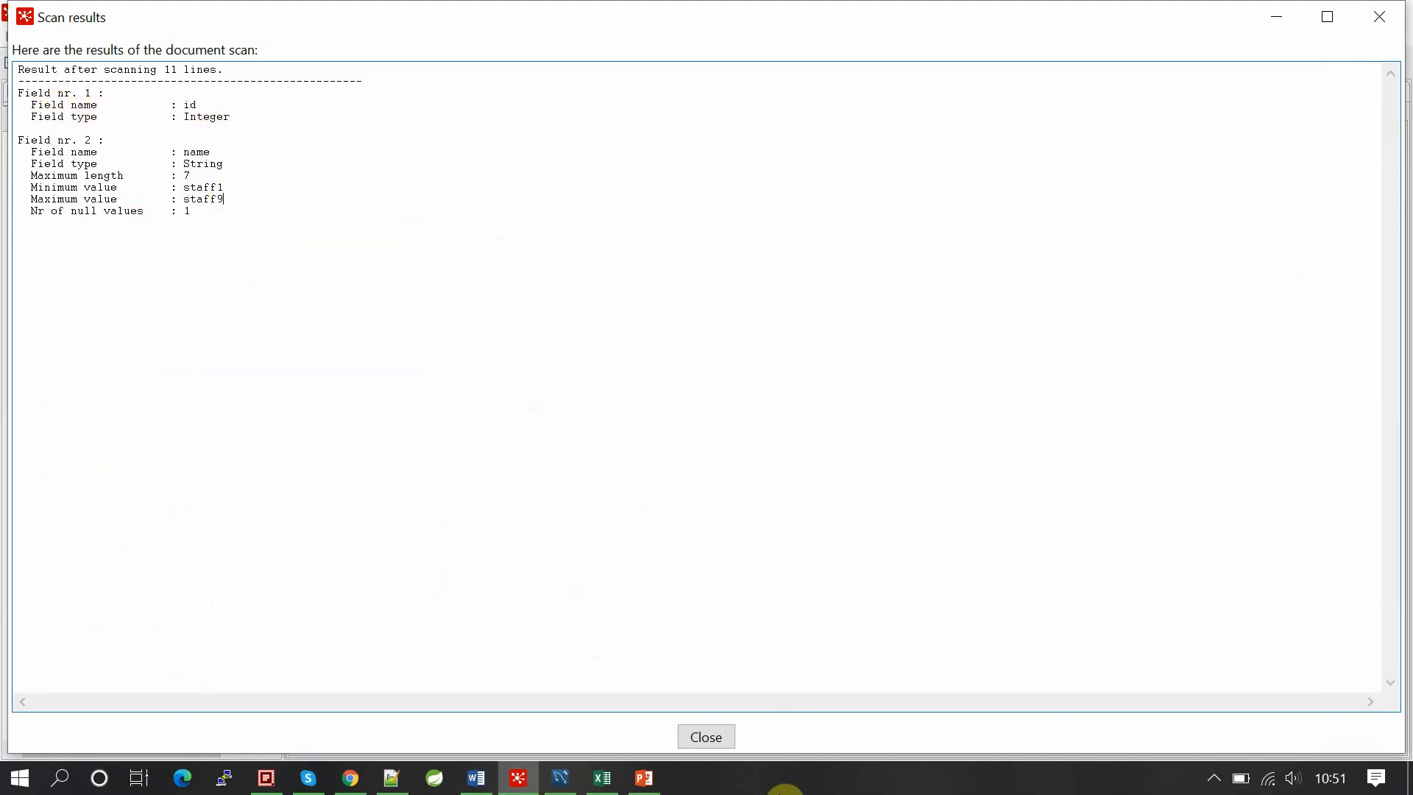
{"action": "left_click", "coordinate": [706, 736]}
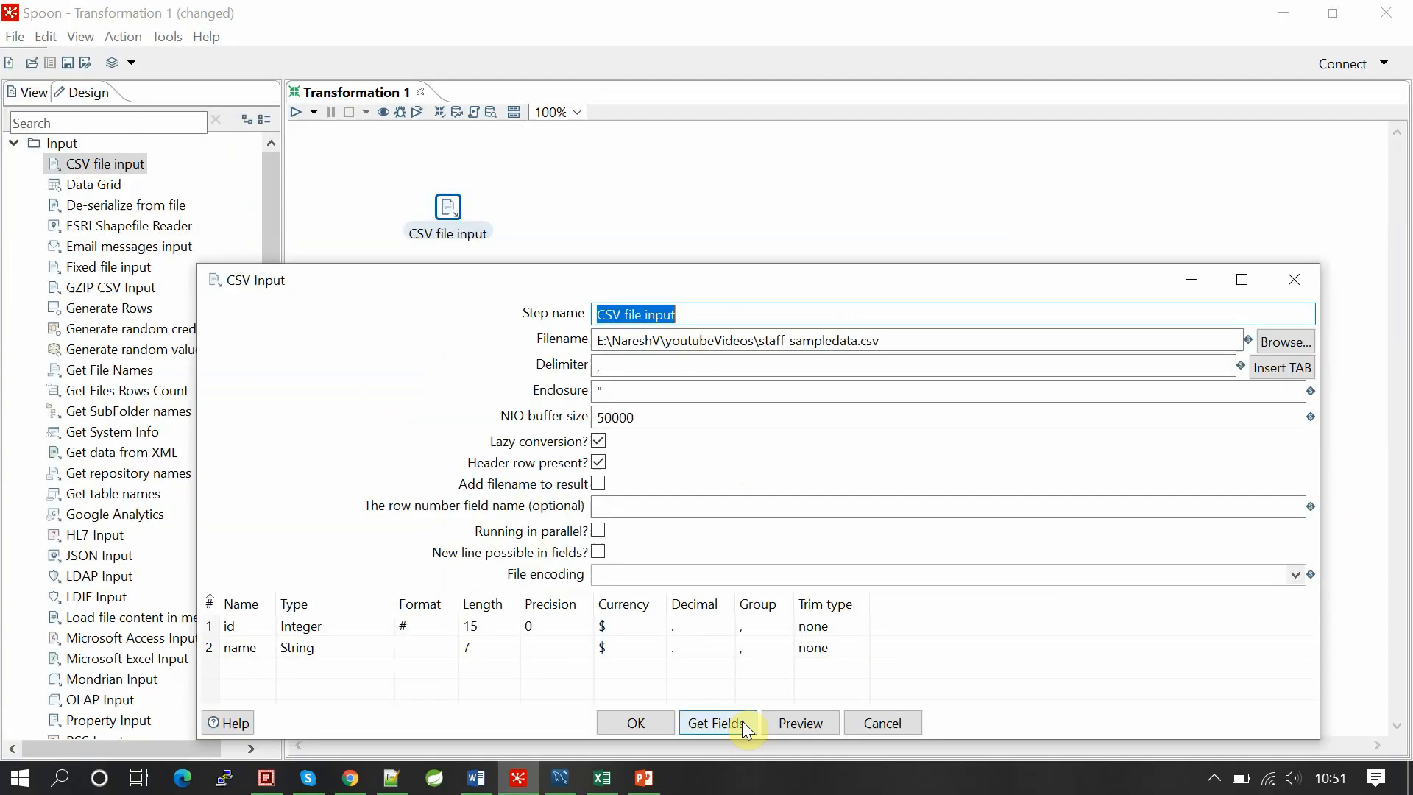
Step: Preview the 10 staff rows read from the CSV file
{"action": "left_click", "coordinate": [802, 724]}
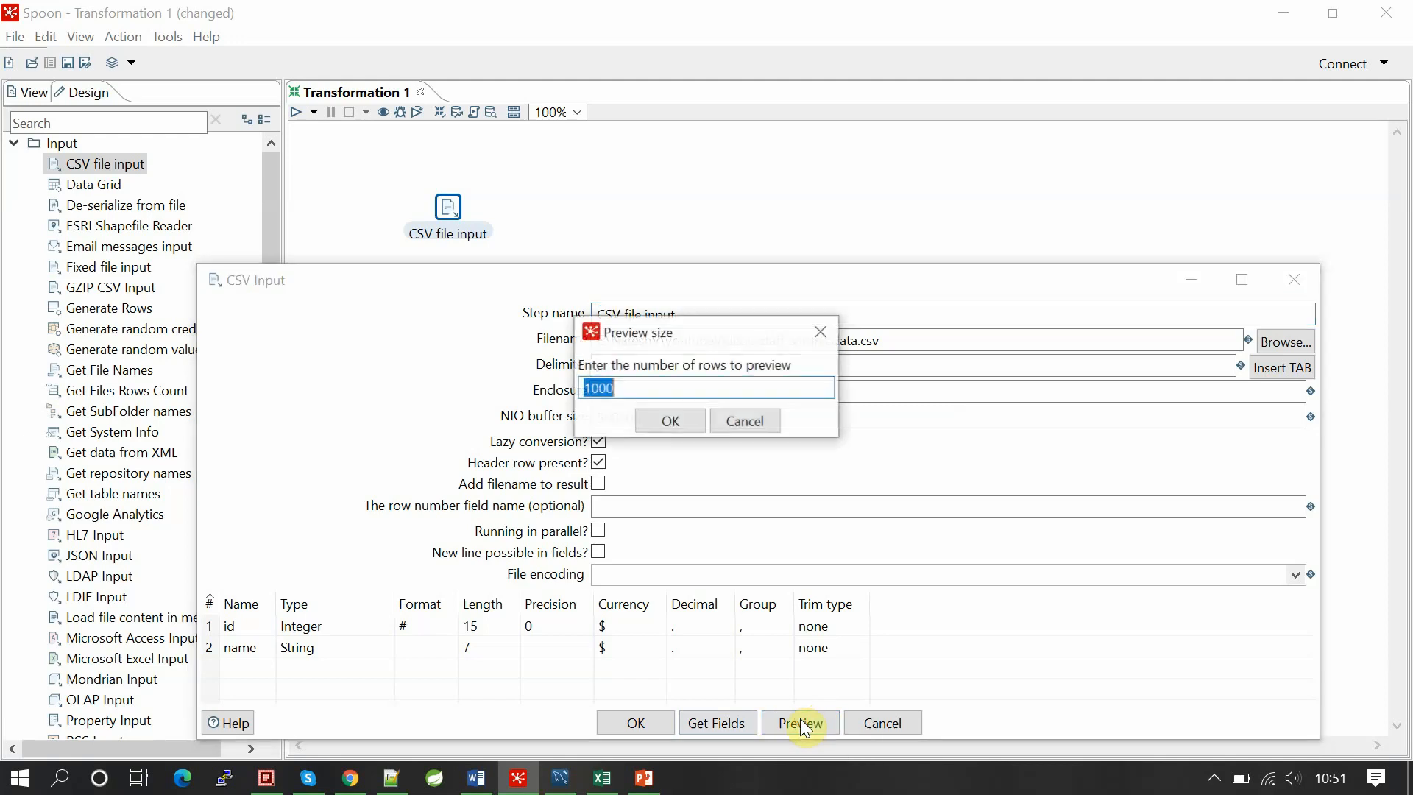
{"action": "left_click", "coordinate": [670, 423]}
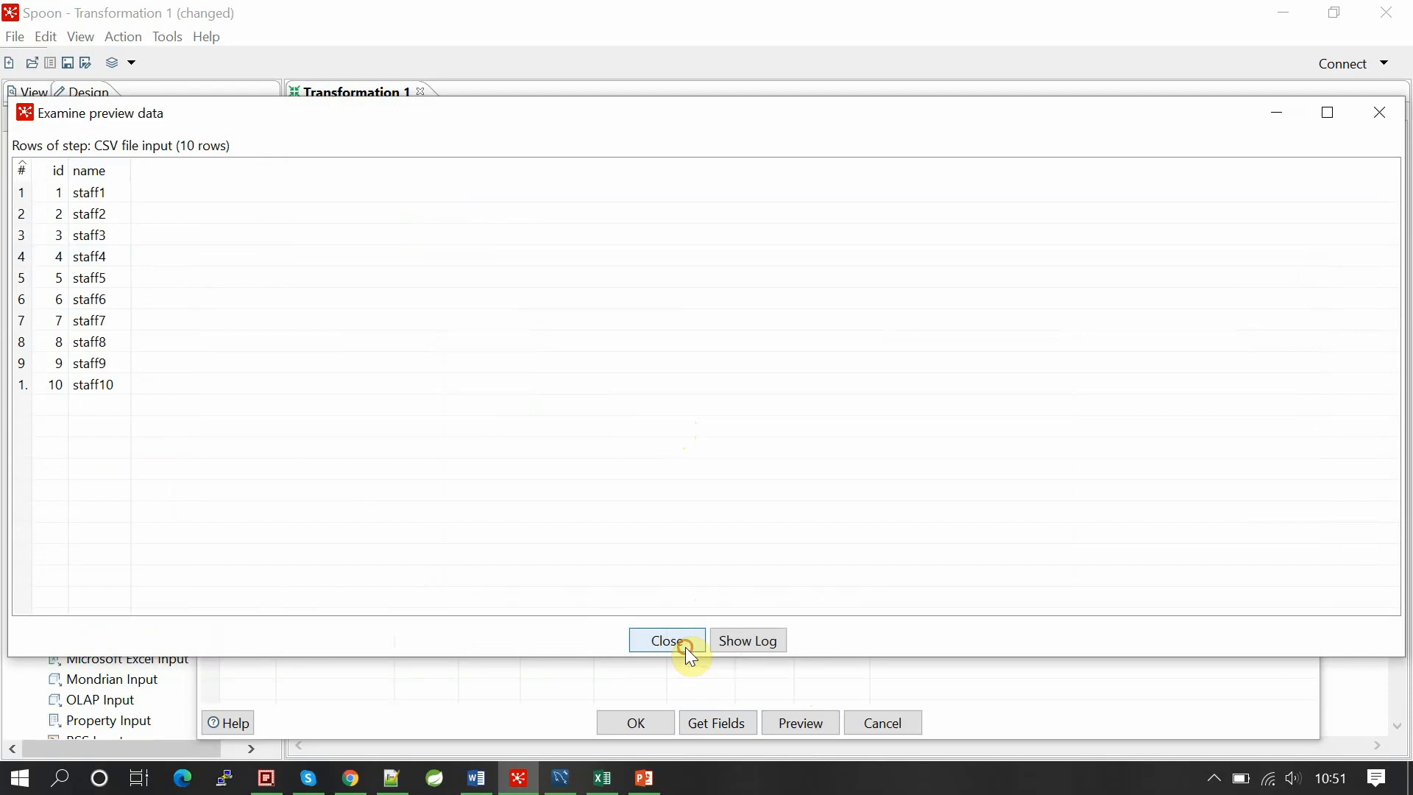
{"action": "left_click", "coordinate": [686, 647]}
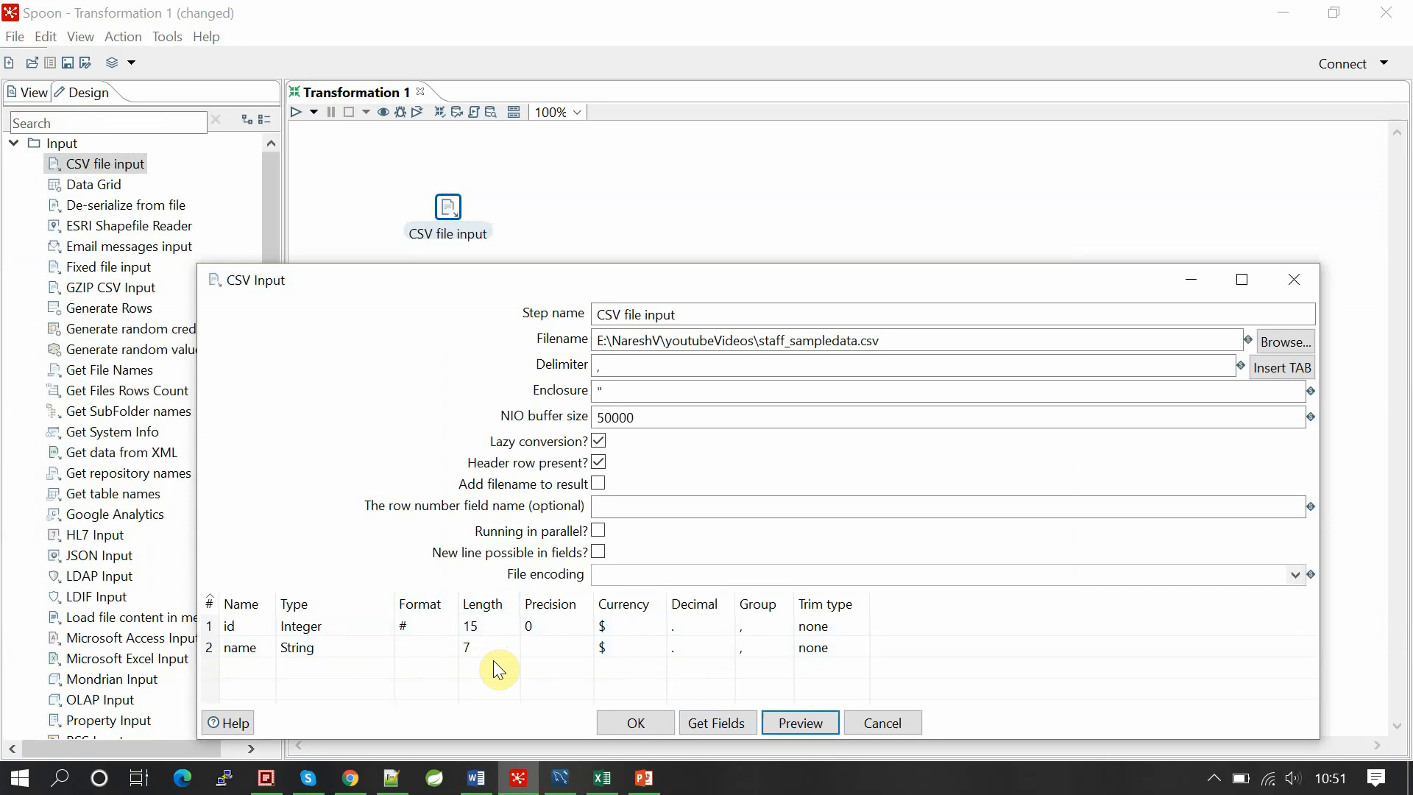
Step: Save the CSV file input settings and collapse the Input step category
{"action": "left_click", "coordinate": [656, 724]}
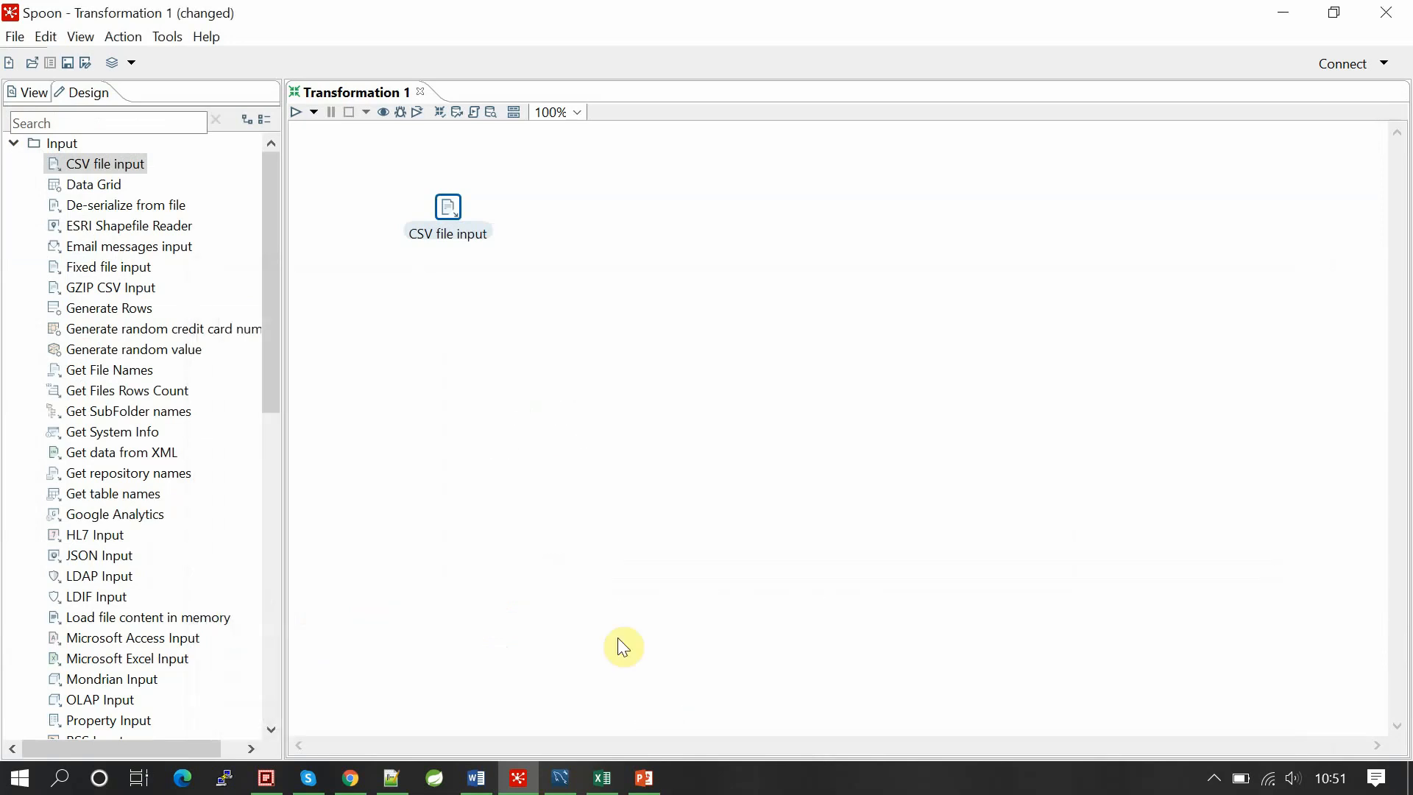
{"action": "left_click", "coordinate": [527, 220]}
{"action": "left_click", "coordinate": [20, 145]}
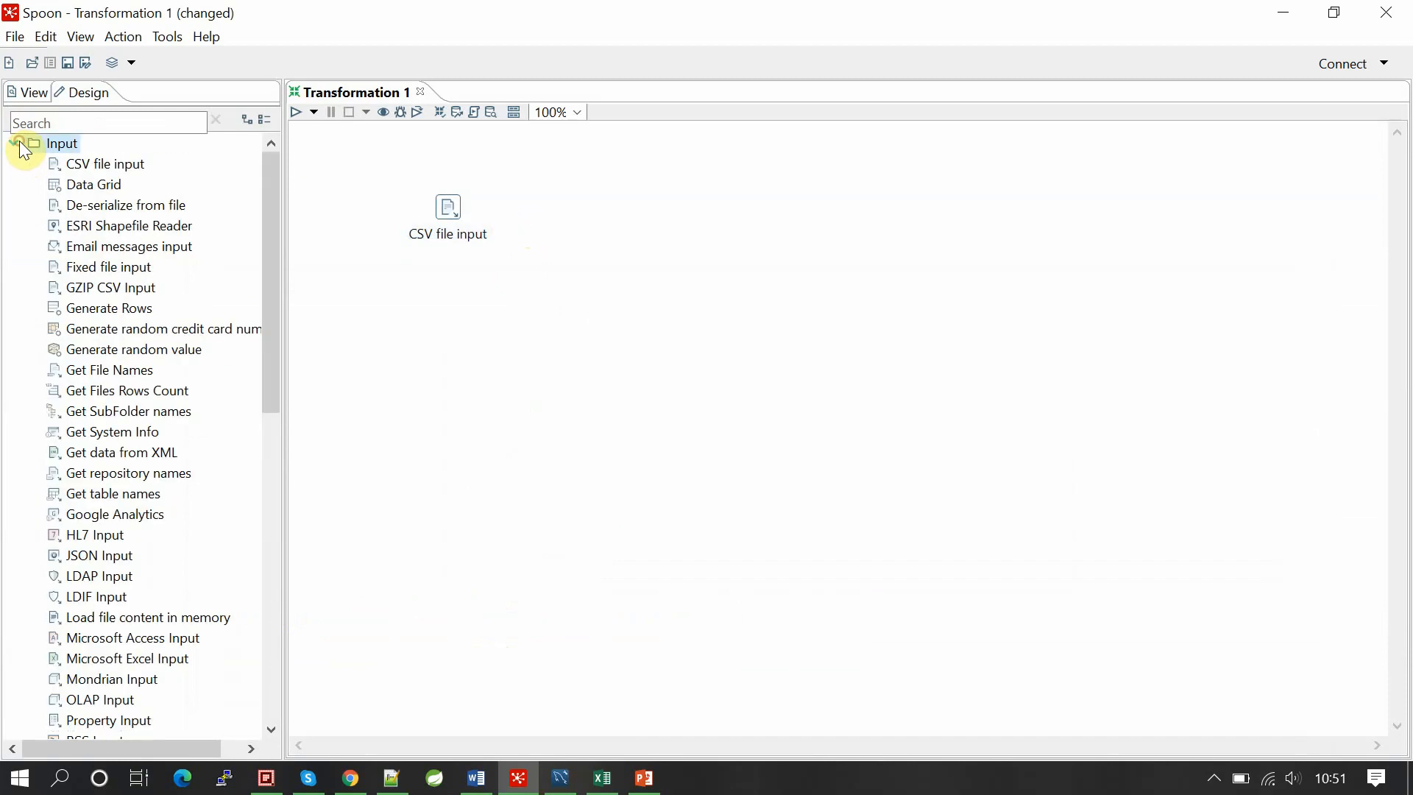
{"action": "left_click", "coordinate": [18, 143]}
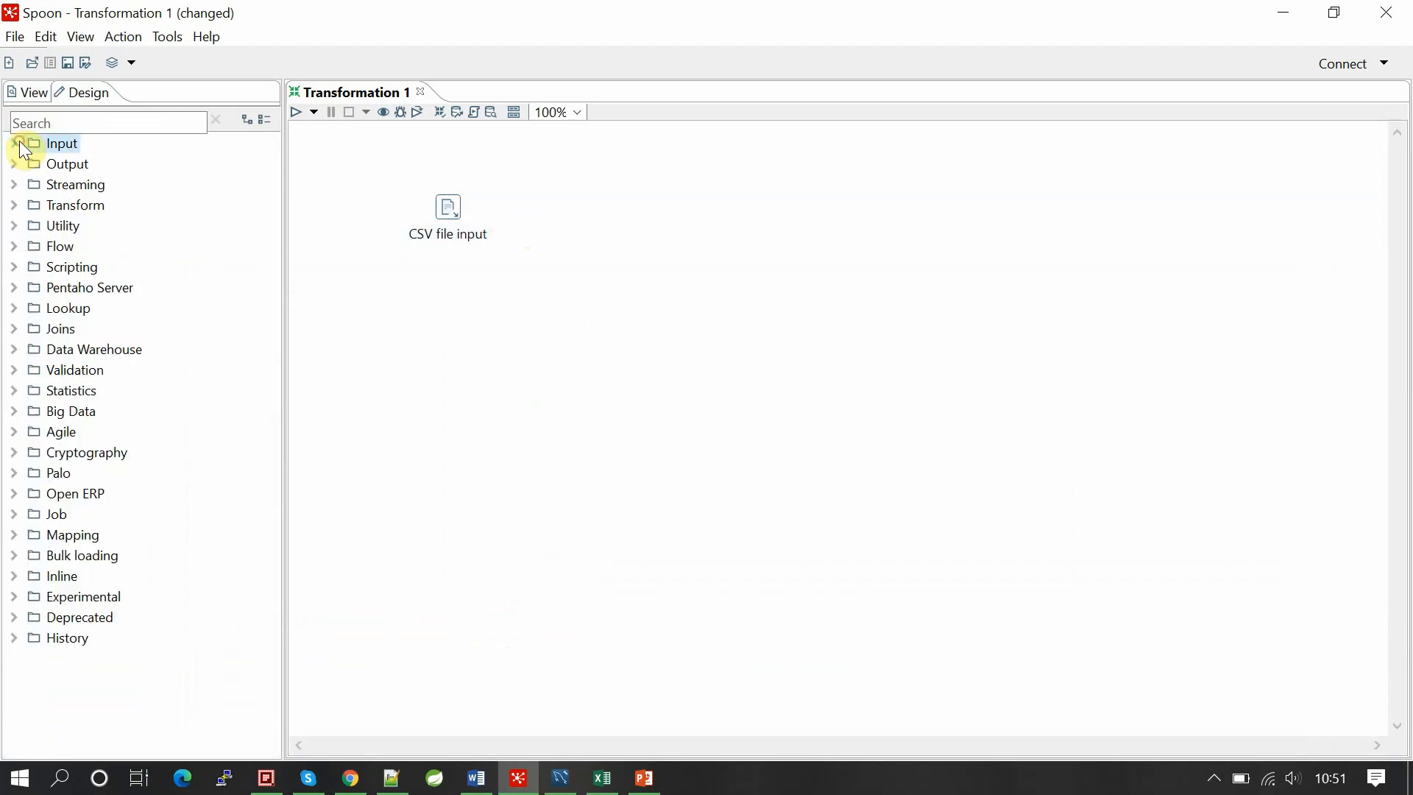
Step: Run select * from staff in MySQL Workbench to list the table's current rows
{"action": "left_click", "coordinate": [560, 778]}
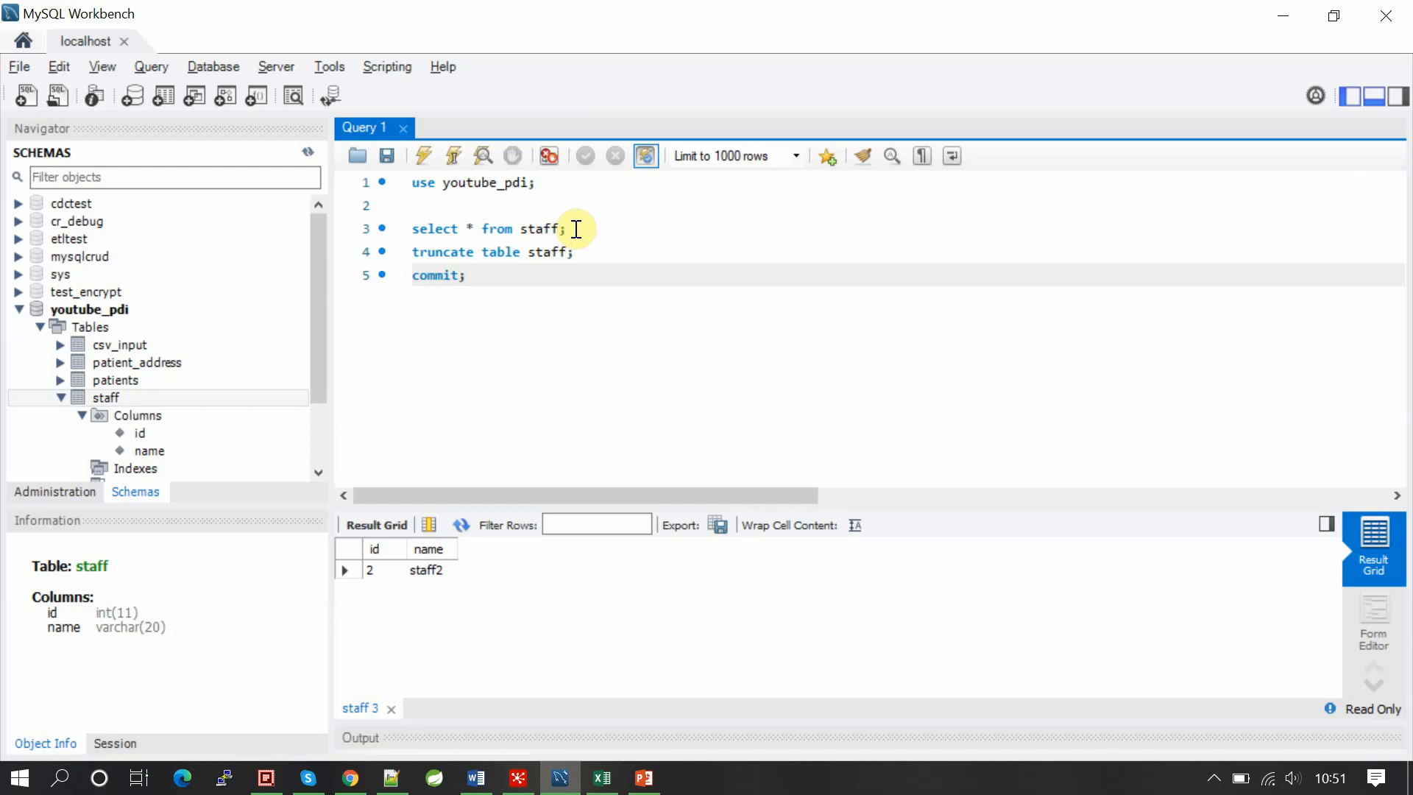
{"action": "left_click_drag", "start_coordinate": [572, 228], "coordinate": [407, 230]}
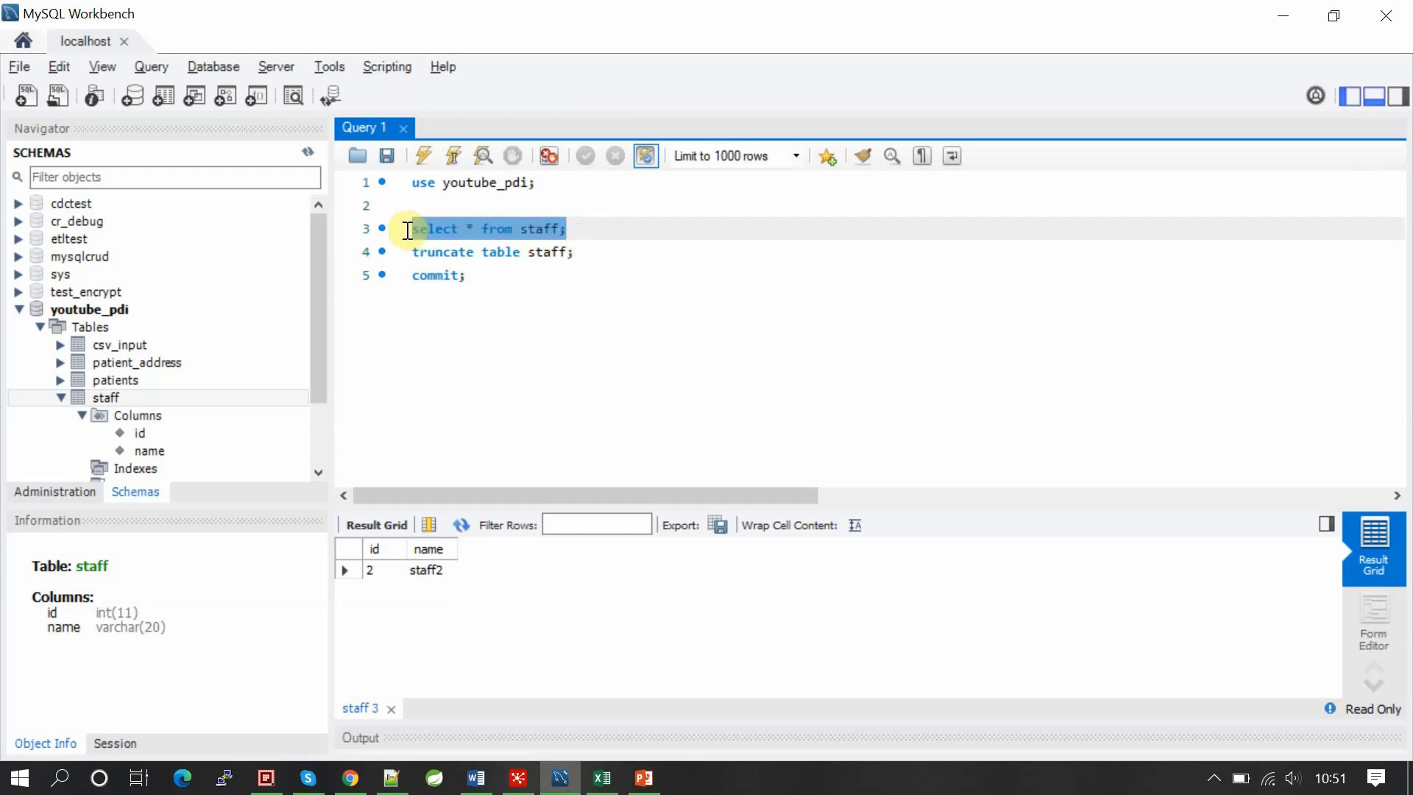
{"action": "left_click", "coordinate": [424, 156]}
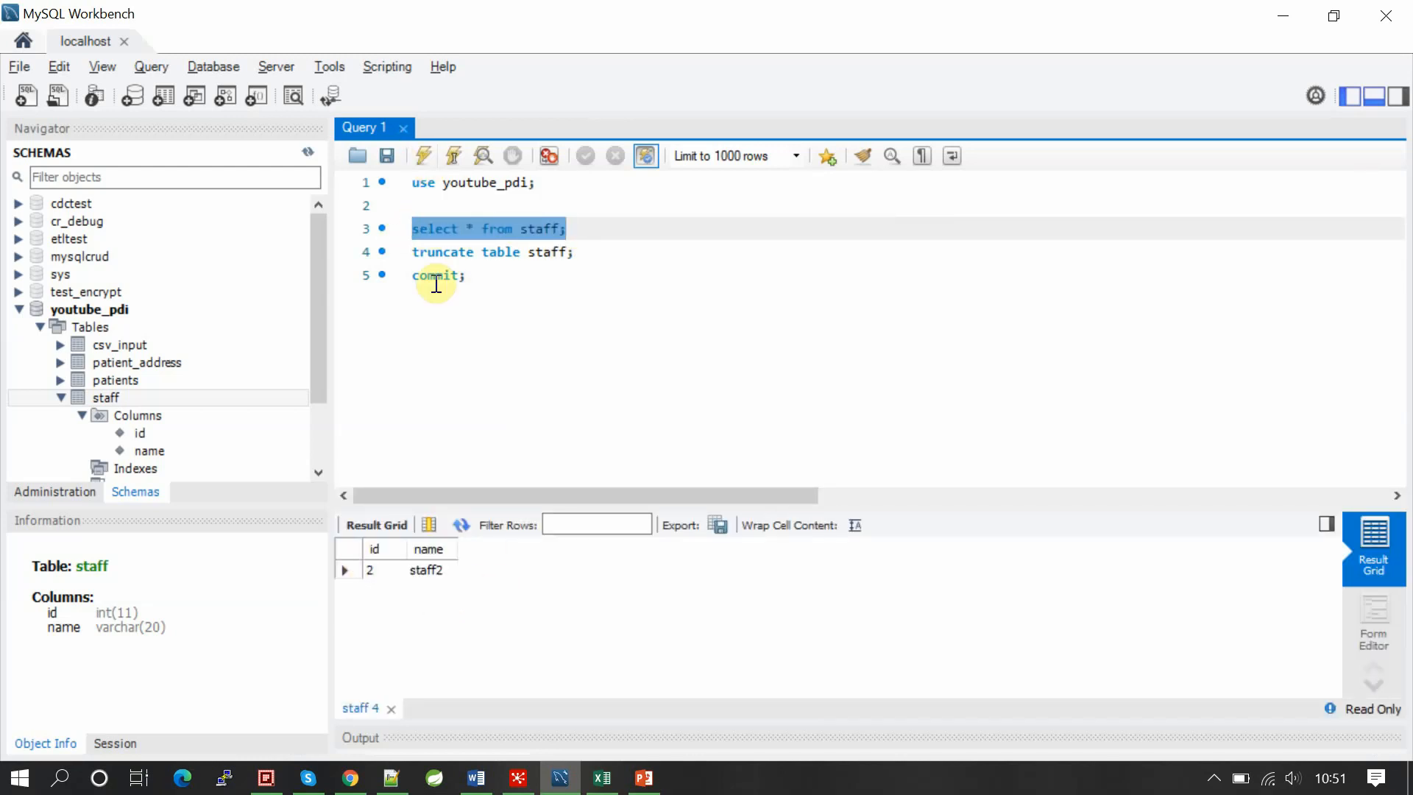
Step: Truncate staff with a commit, rerun the select to confirm it's empty, then return to Spoon
{"action": "left_click", "coordinate": [588, 248]}
{"action": "left_click_drag", "start_coordinate": [589, 249], "coordinate": [398, 254]}
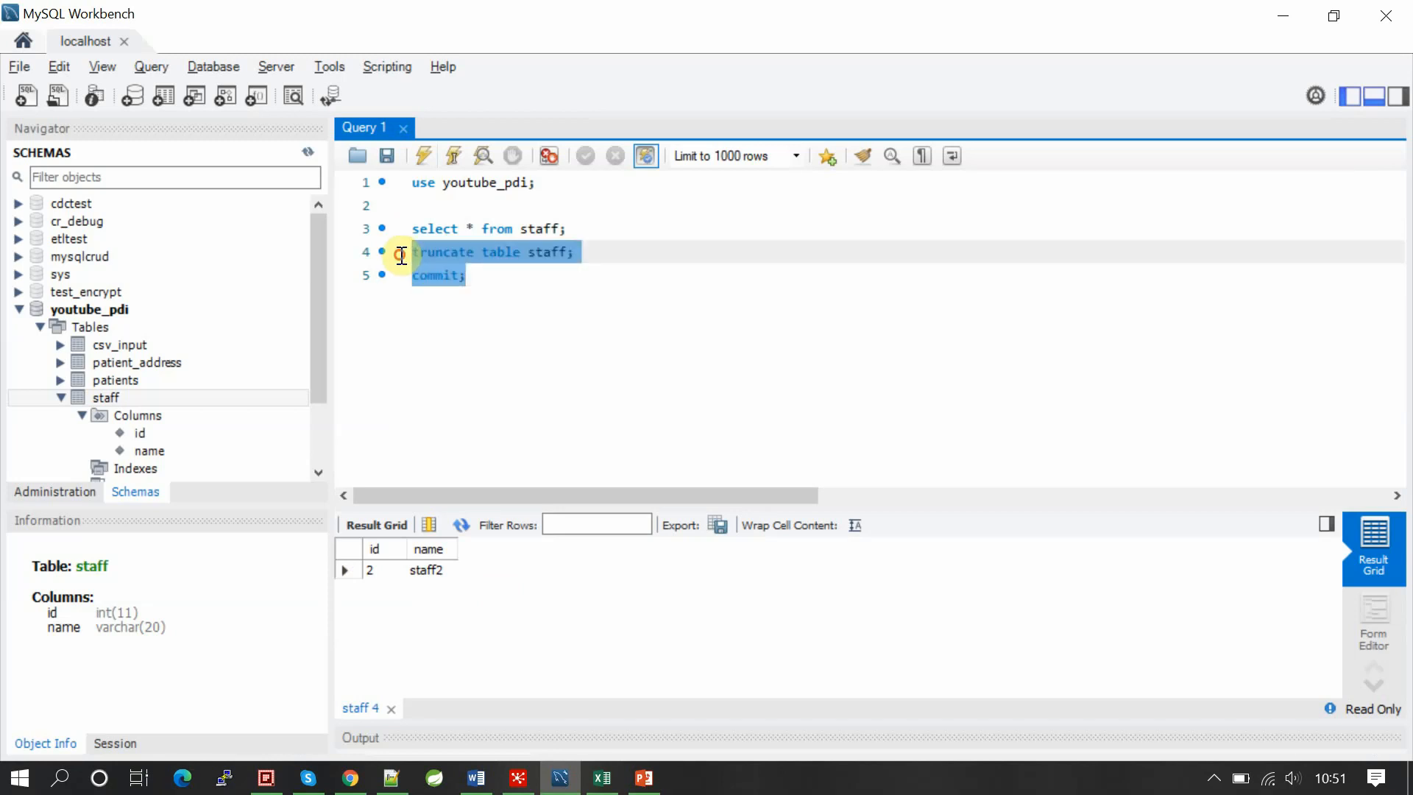
{"action": "left_click", "coordinate": [421, 158]}
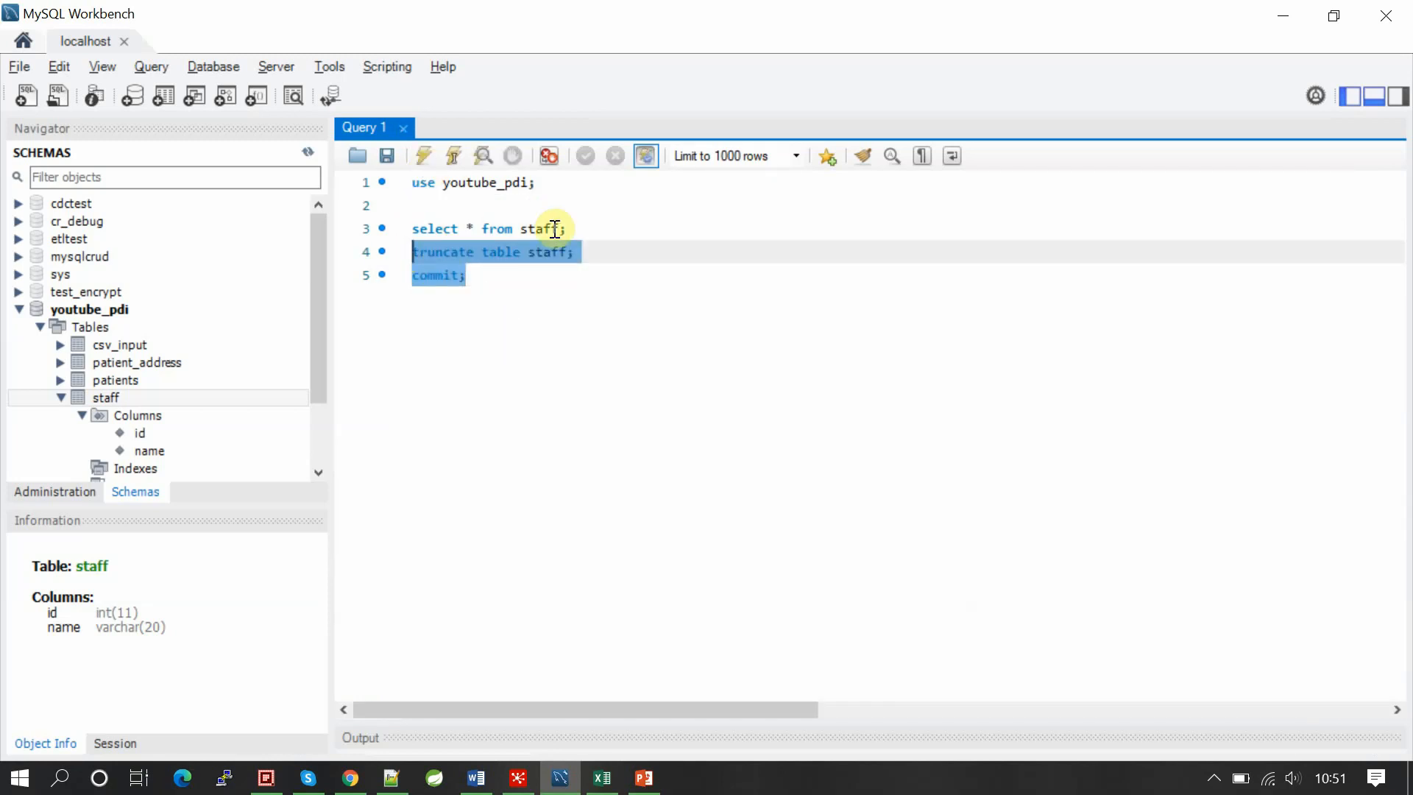
{"action": "left_click_drag", "start_coordinate": [581, 228], "coordinate": [401, 230]}
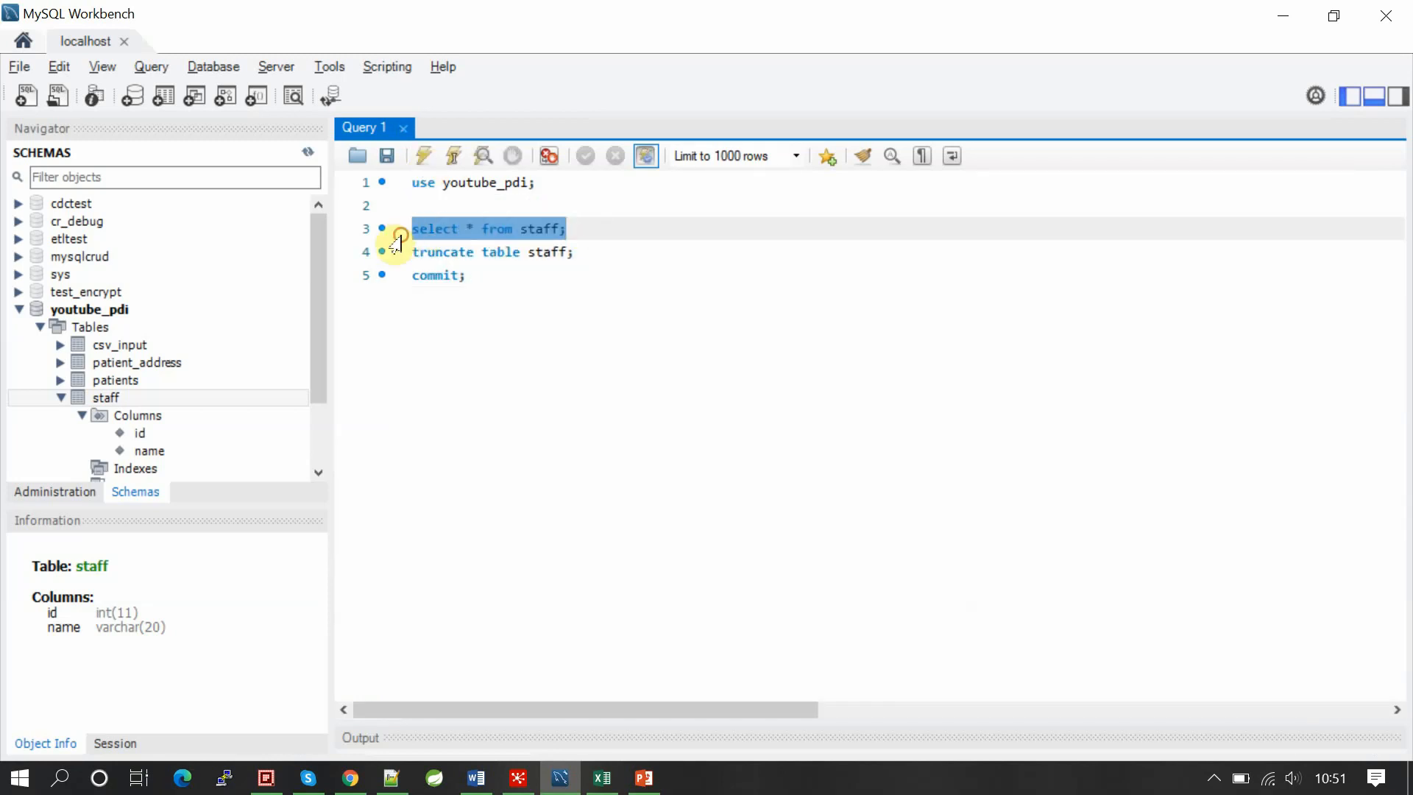
{"action": "left_click", "coordinate": [423, 155]}
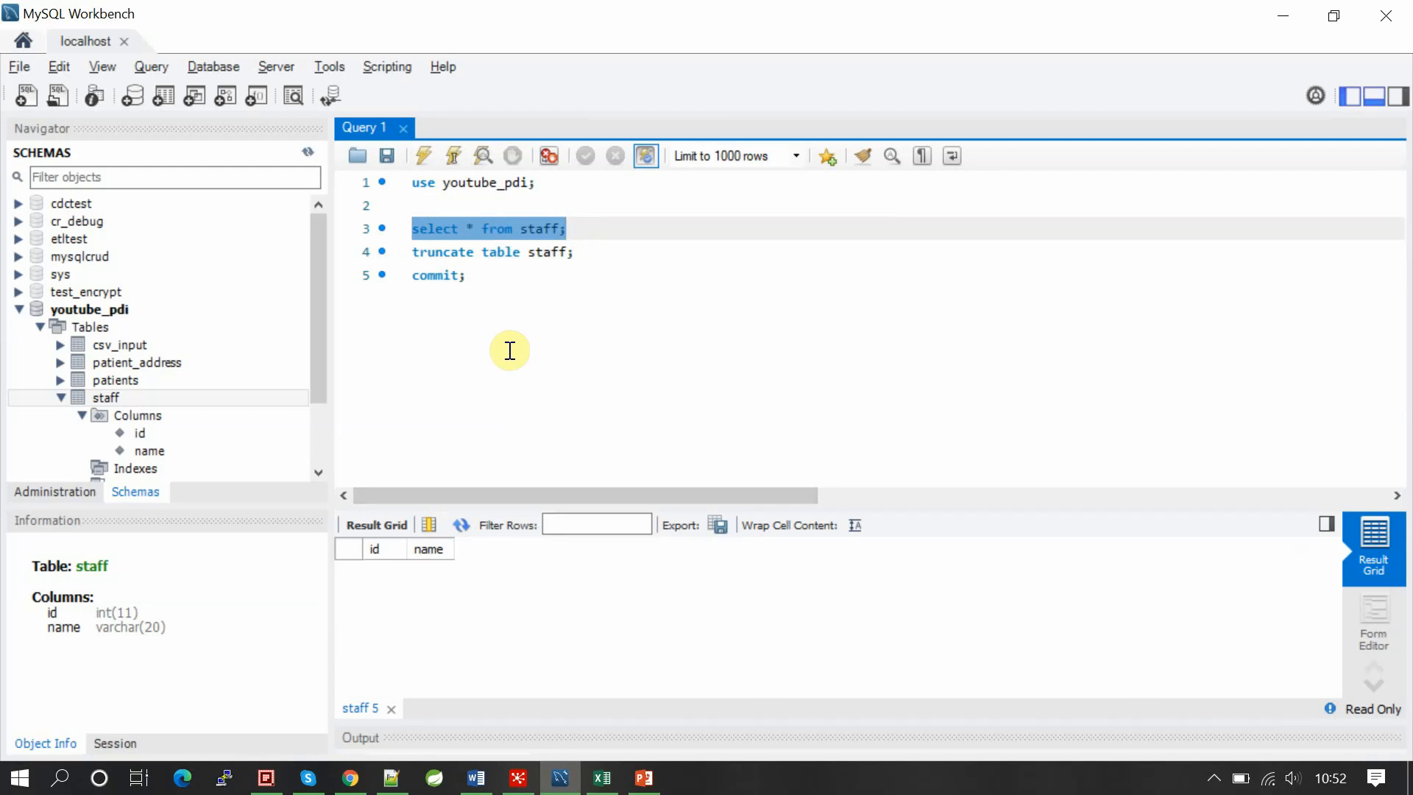
{"action": "left_click", "coordinate": [560, 369]}
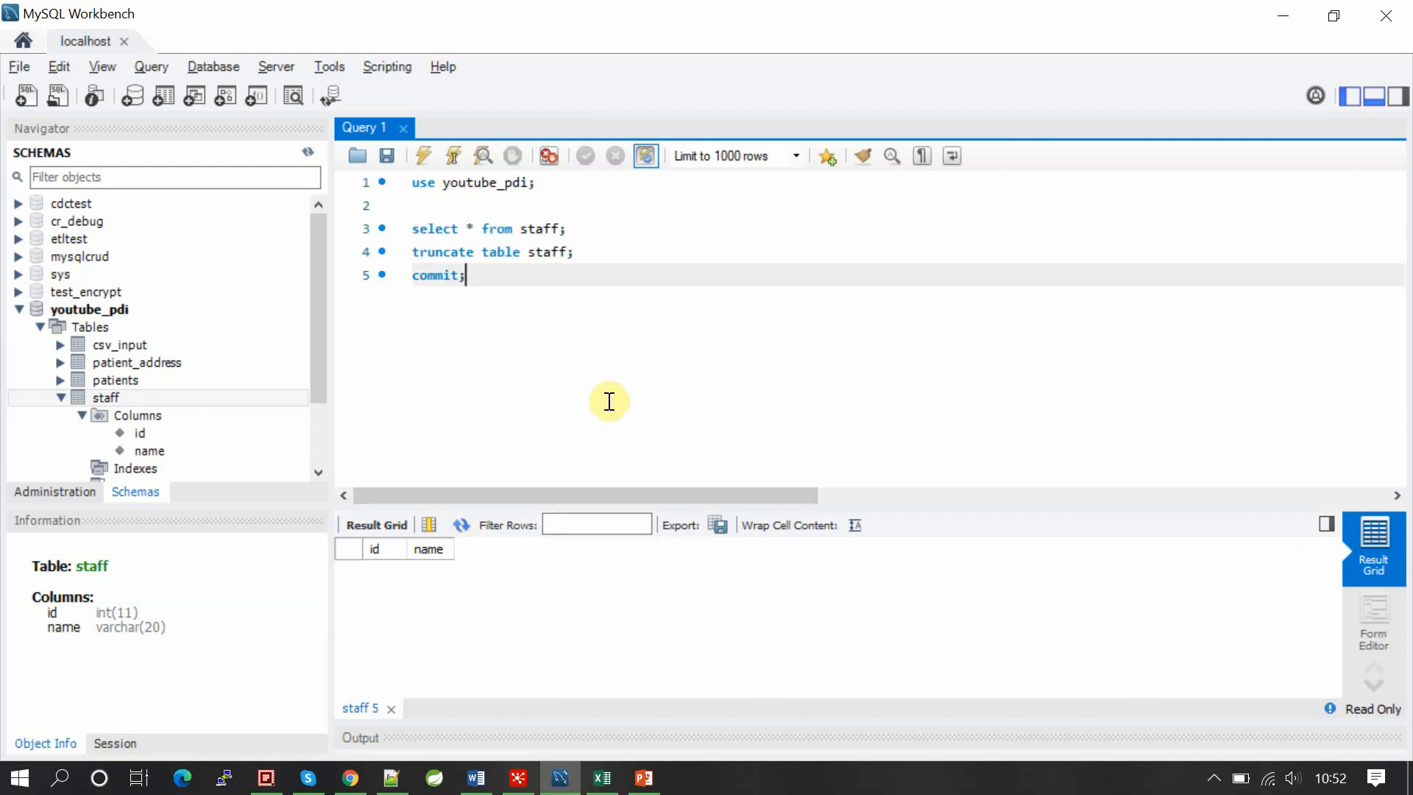
{"action": "key", "text": "alt+Tab"}
Step: Add a Filter rows step after the CSV file input, found by searching 'filt'
{"action": "left_click", "coordinate": [567, 219]}
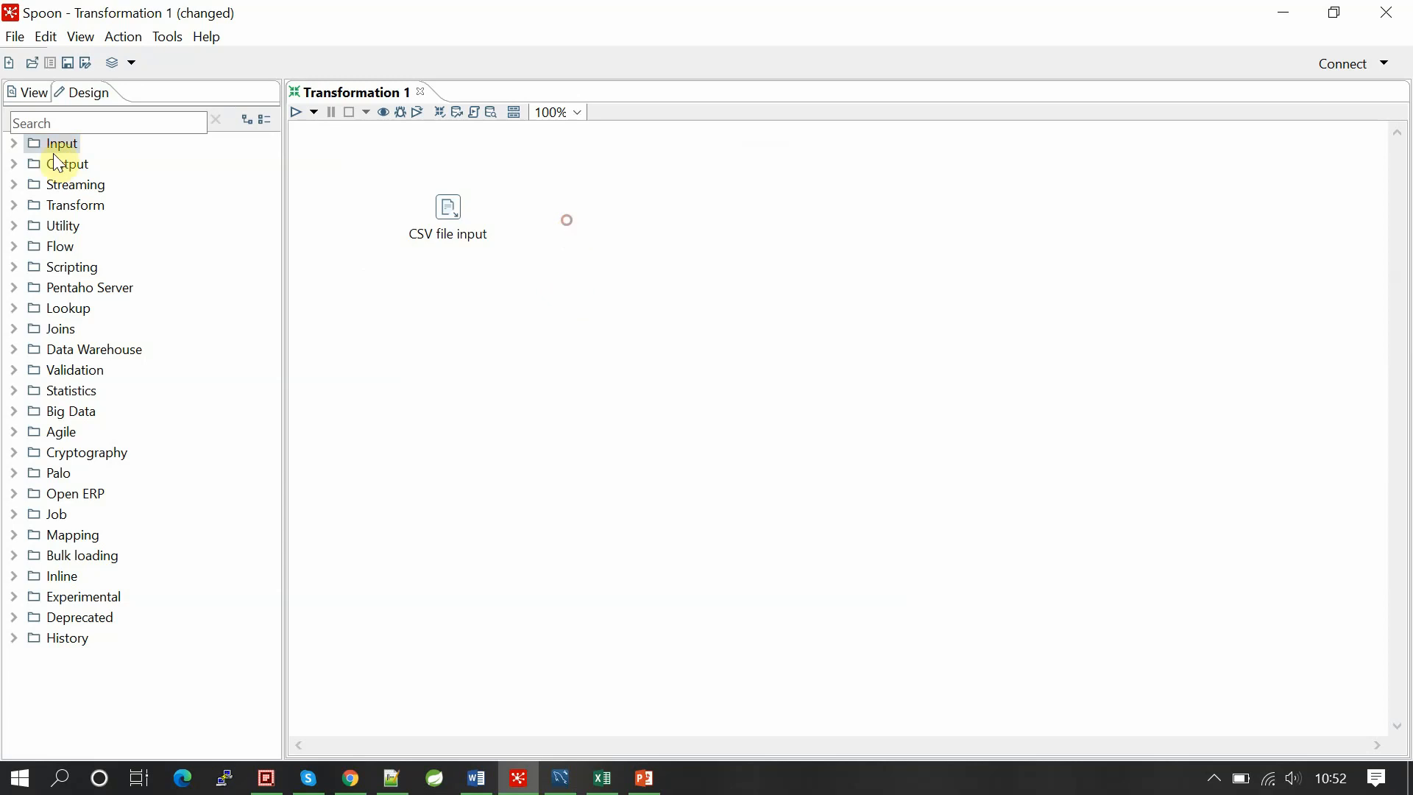
{"action": "left_click", "coordinate": [391, 166]}
{"action": "left_click", "coordinate": [564, 296]}
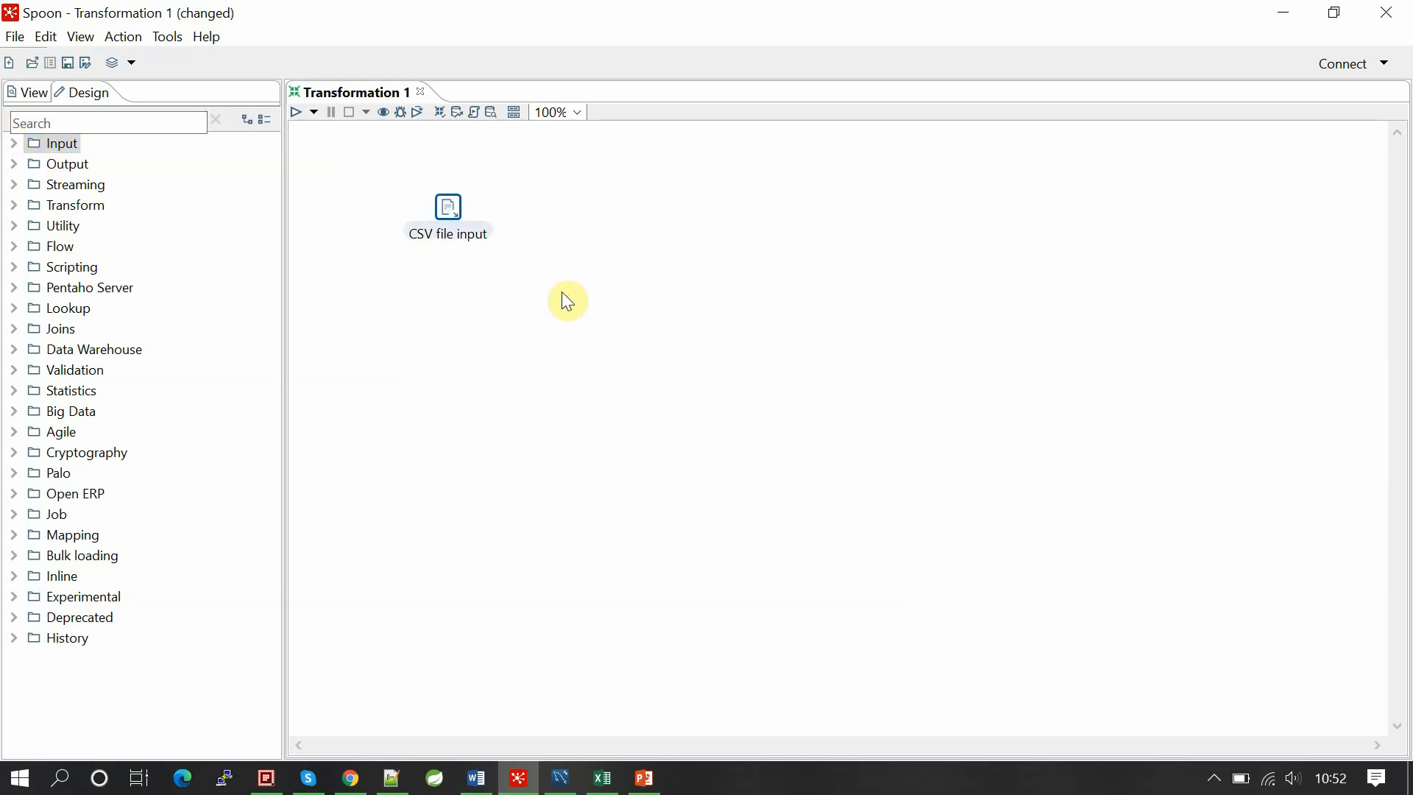
{"action": "left_click", "coordinate": [83, 126]}
{"action": "type", "text": "fi"}
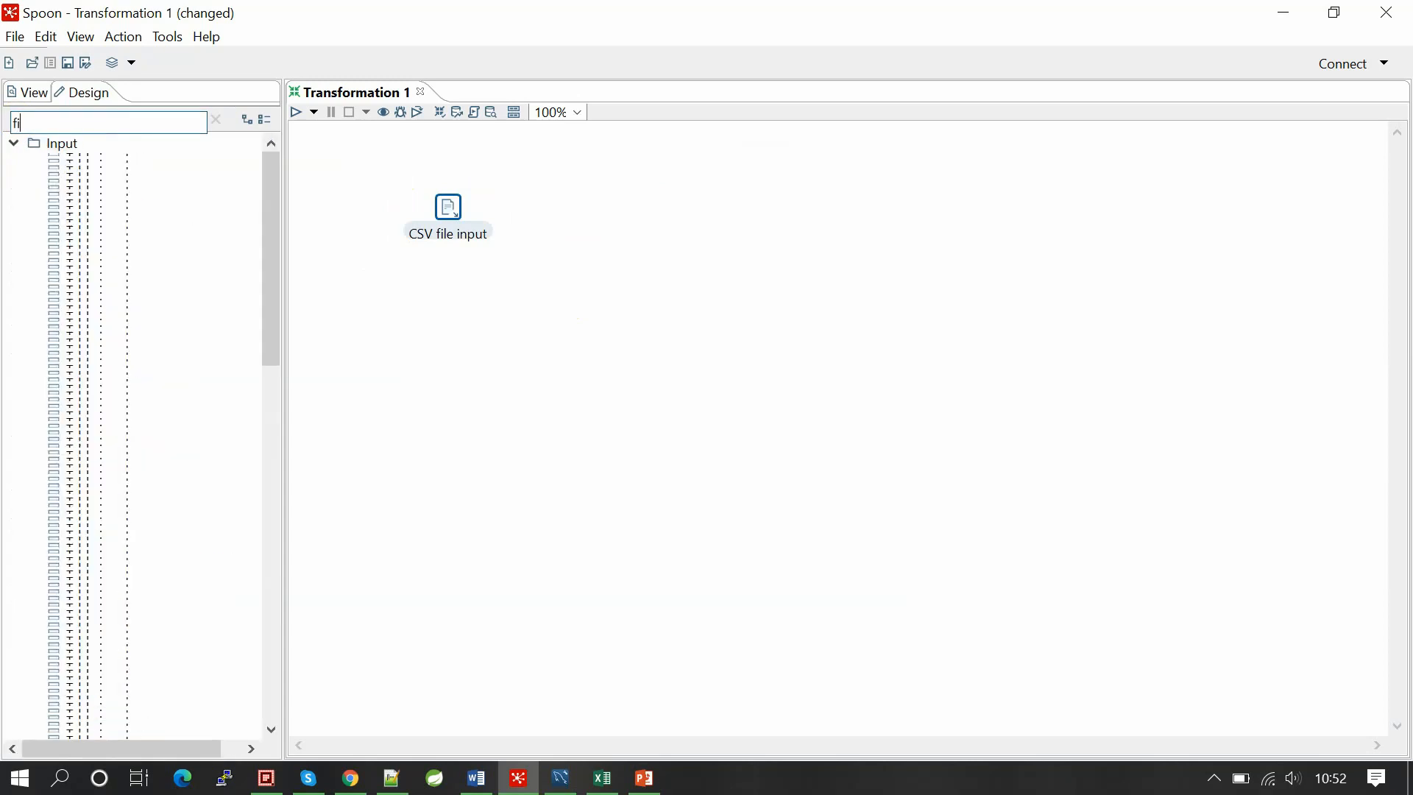
{"action": "type", "text": "lt"}
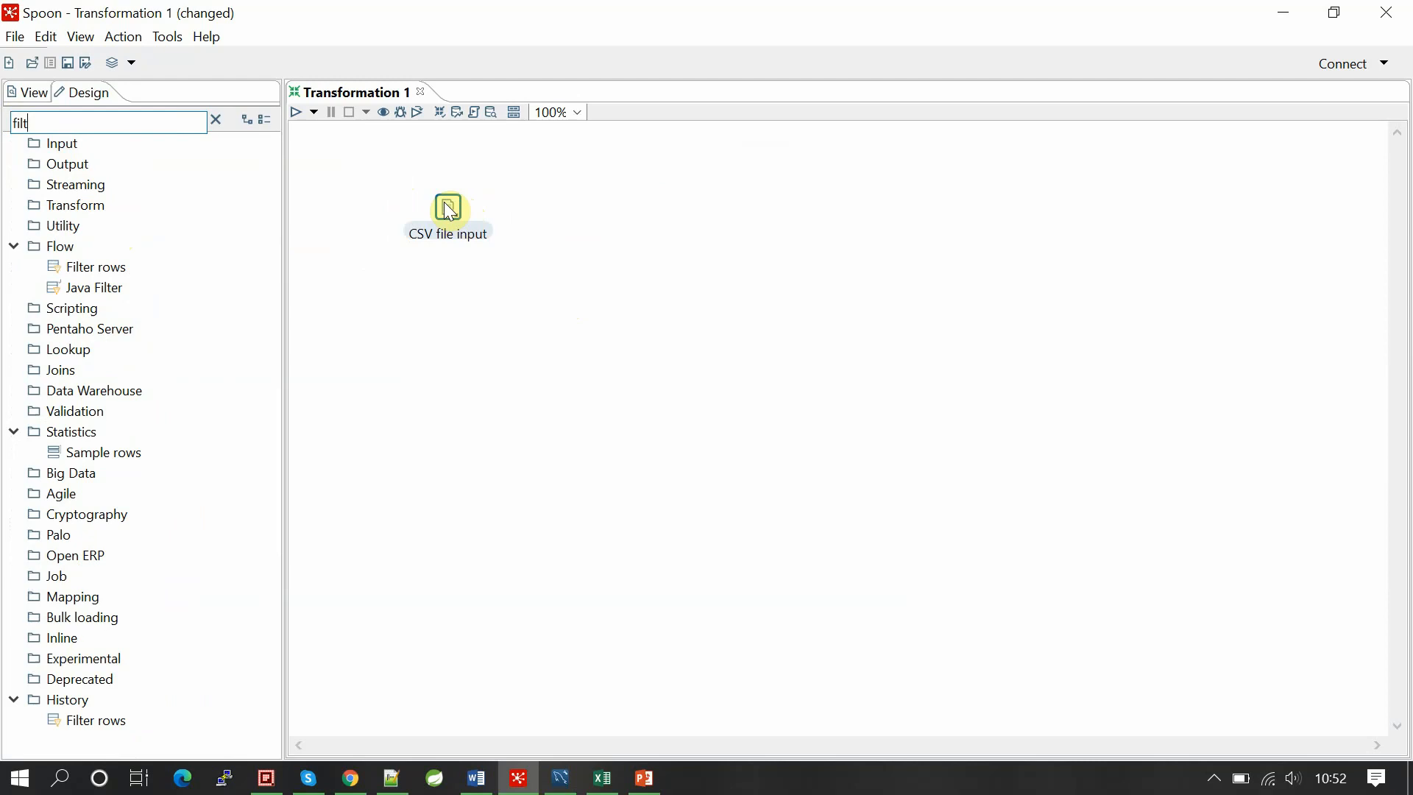
{"action": "double_click", "coordinate": [108, 267]}
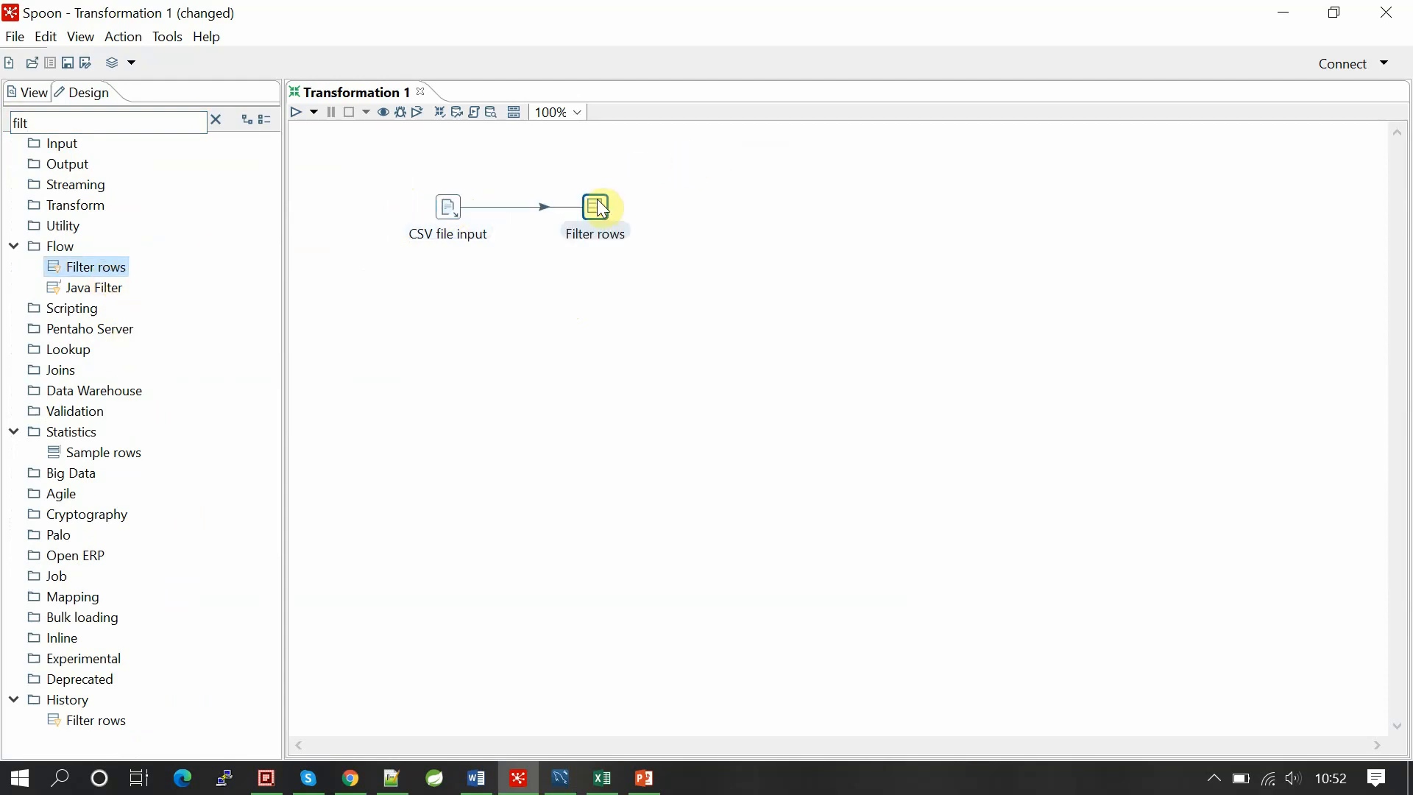
Step: Set the Filter rows condition to test field id with the = operator
{"action": "double_click", "coordinate": [598, 201]}
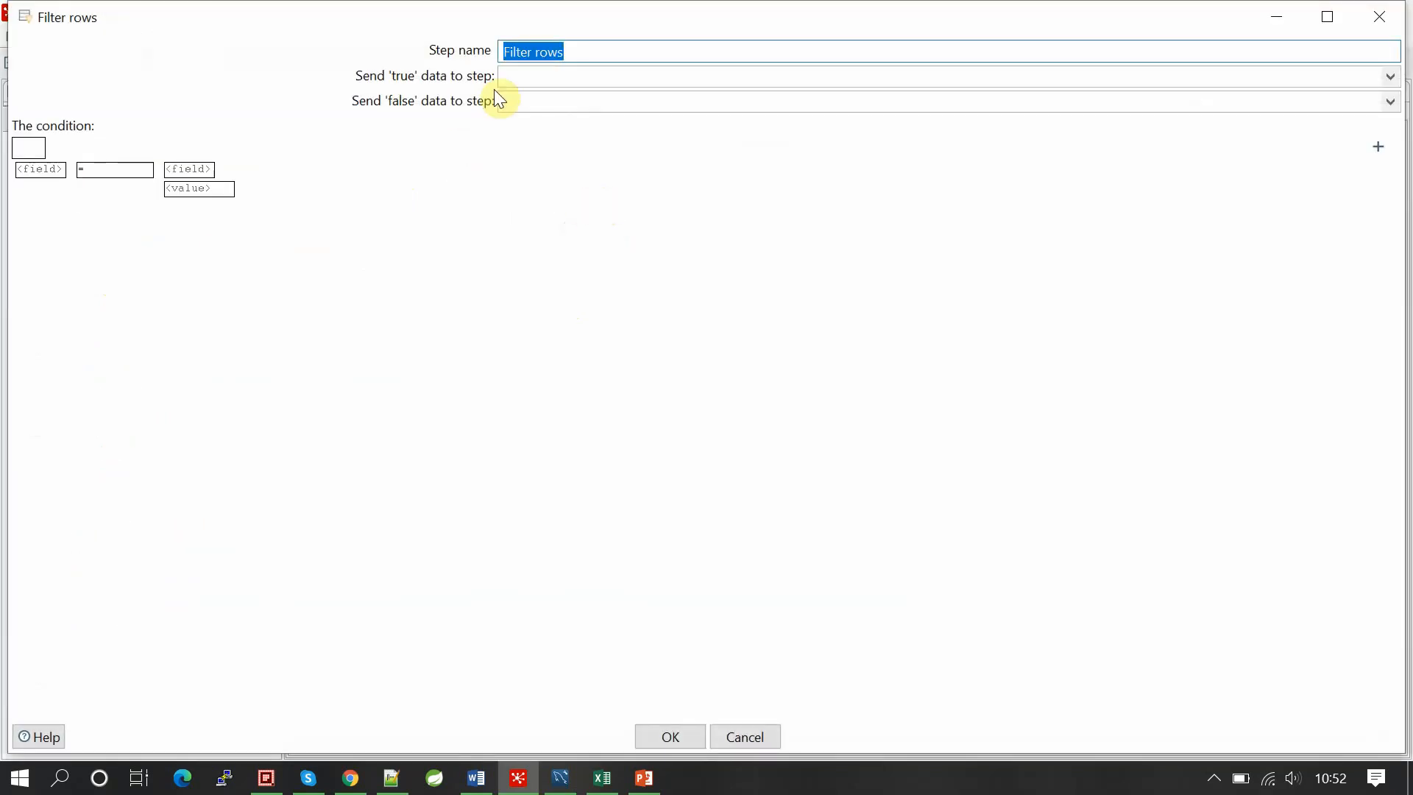
{"action": "left_click", "coordinate": [43, 171]}
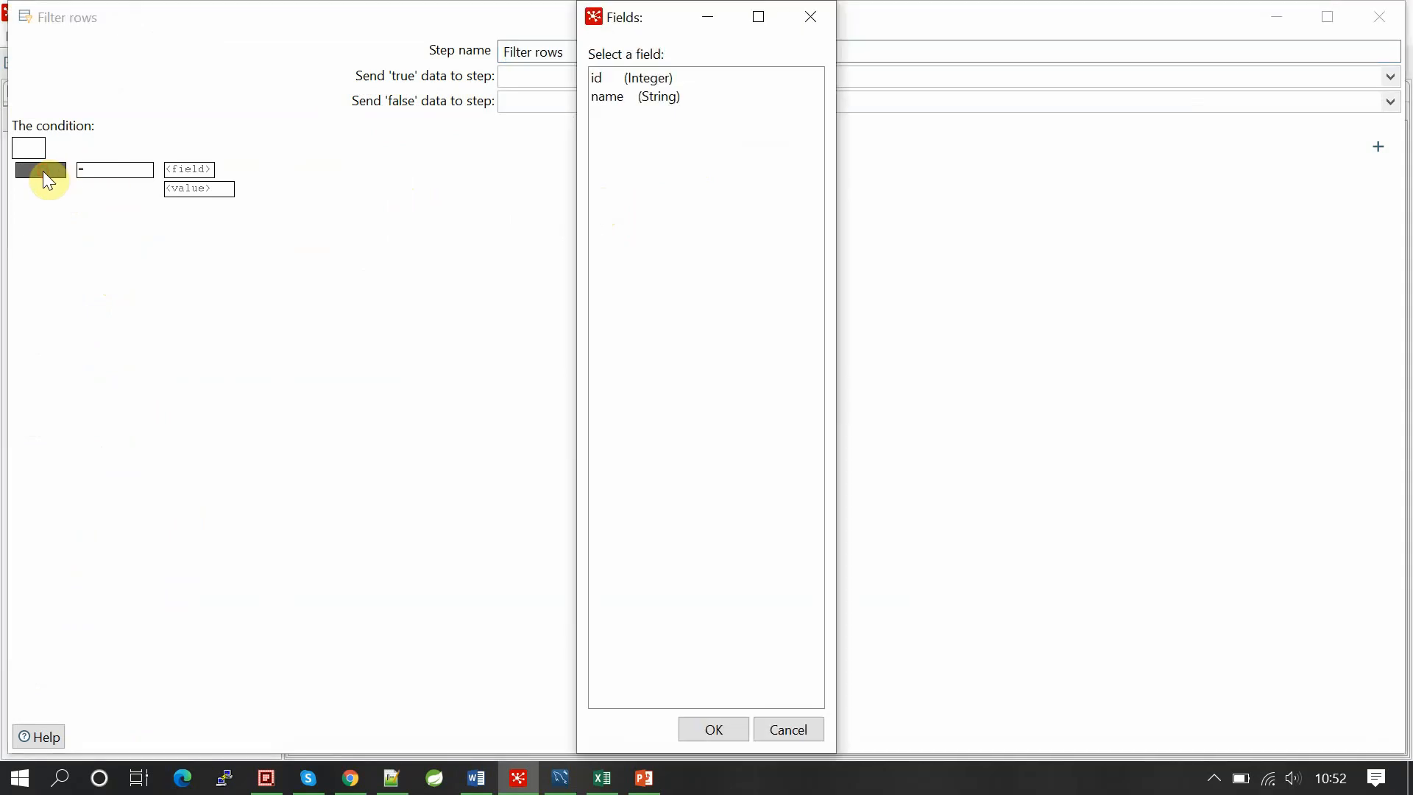
{"action": "double_click", "coordinate": [607, 76]}
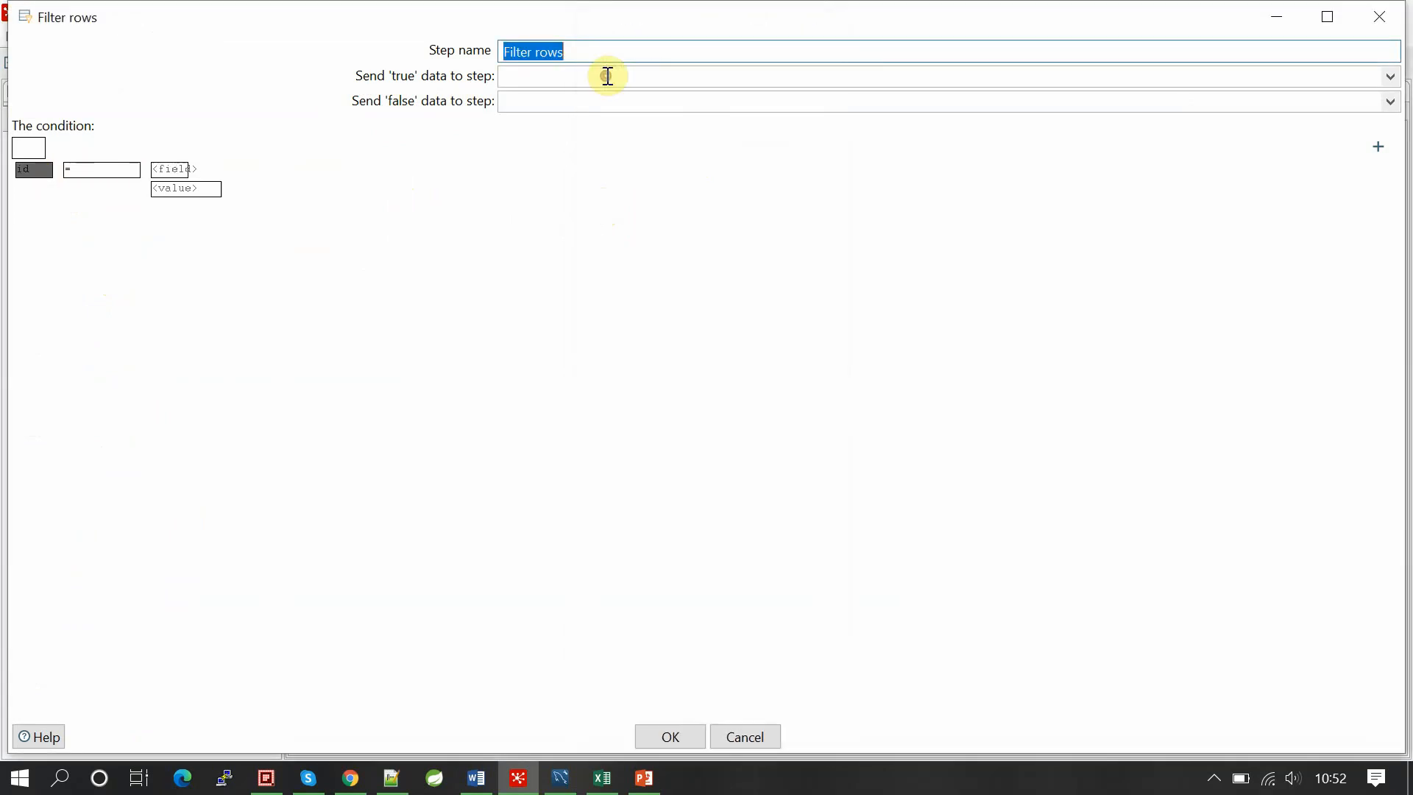
{"action": "left_click", "coordinate": [691, 736]}
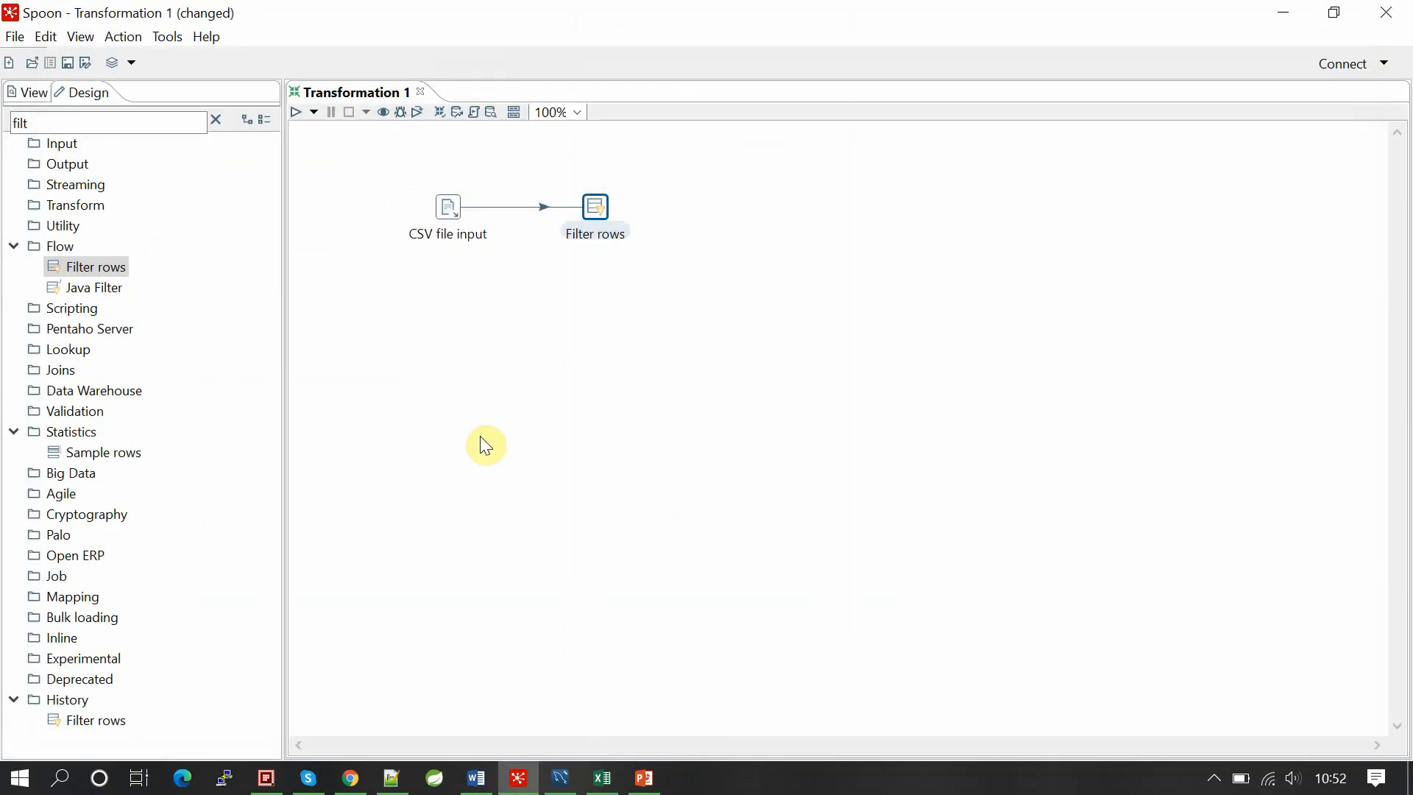
{"action": "left_click", "coordinate": [409, 165]}
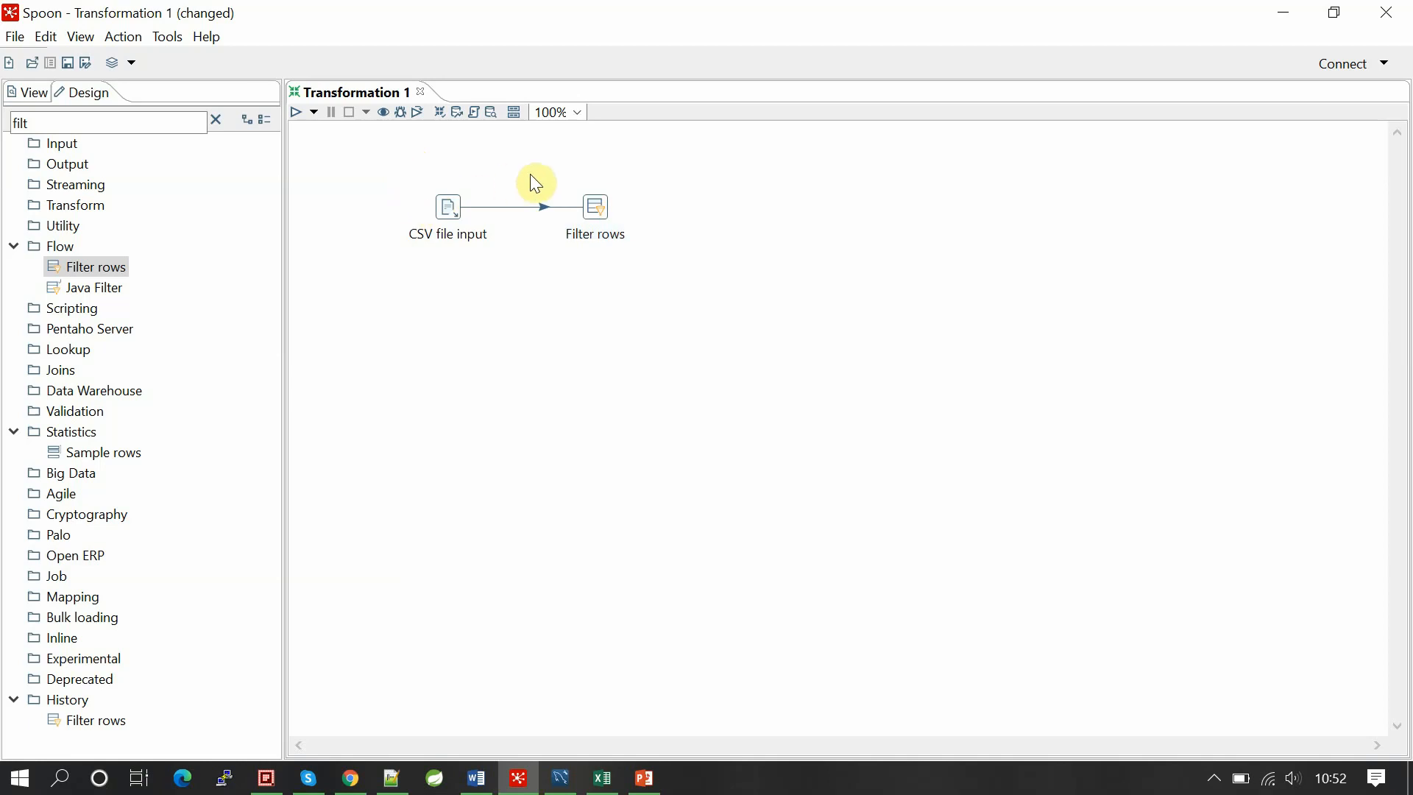
{"action": "double_click", "coordinate": [596, 210]}
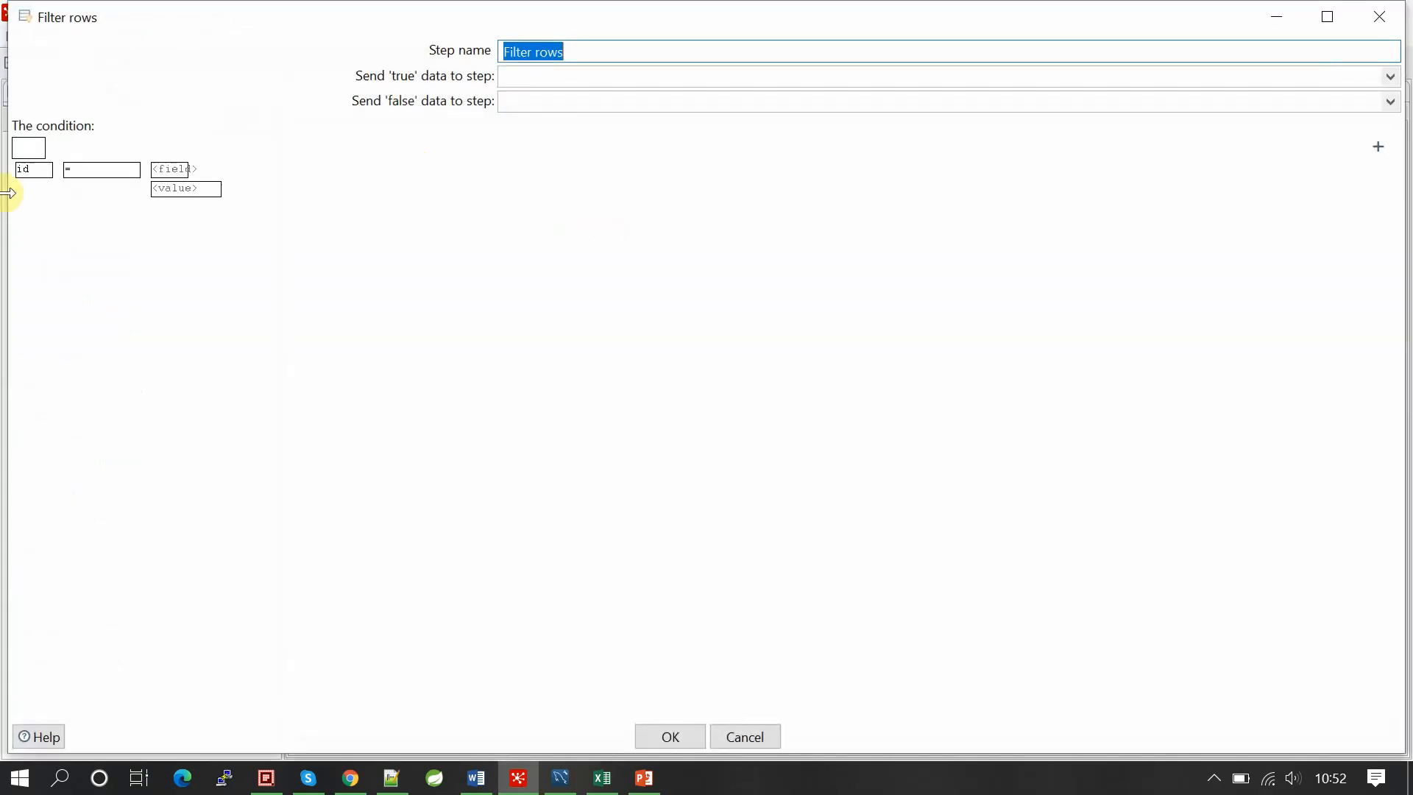
{"action": "left_click", "coordinate": [32, 171]}
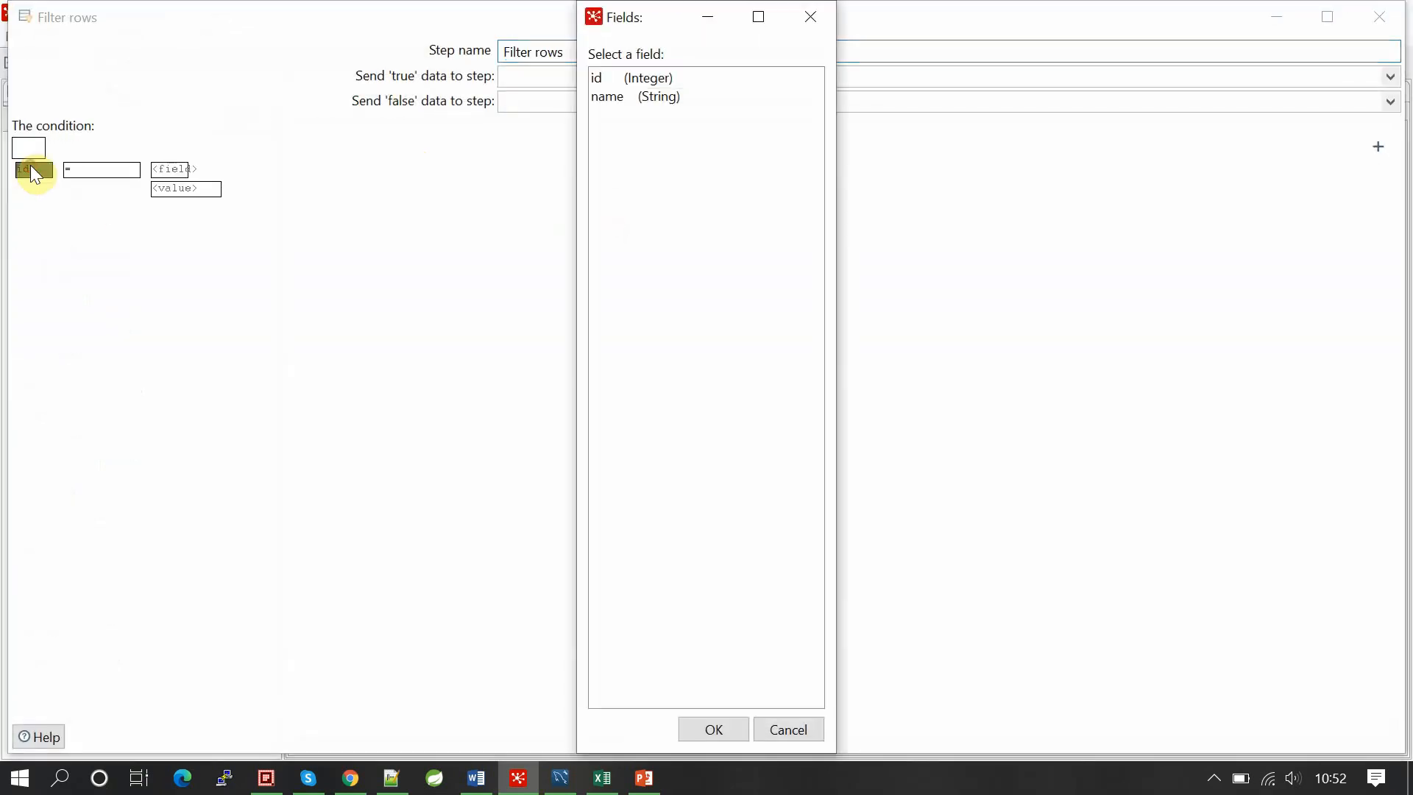
{"action": "double_click", "coordinate": [623, 78]}
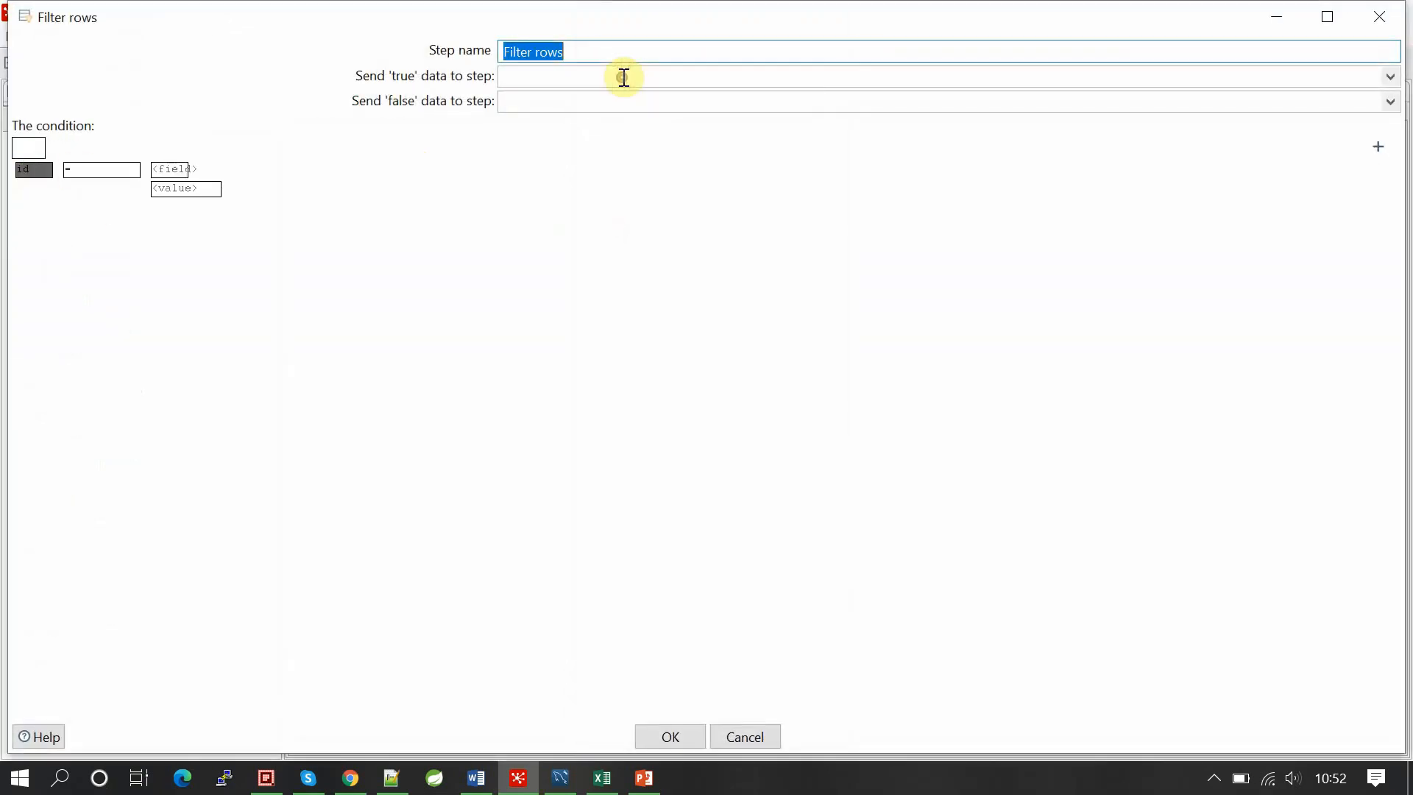
{"action": "left_click", "coordinate": [115, 172]}
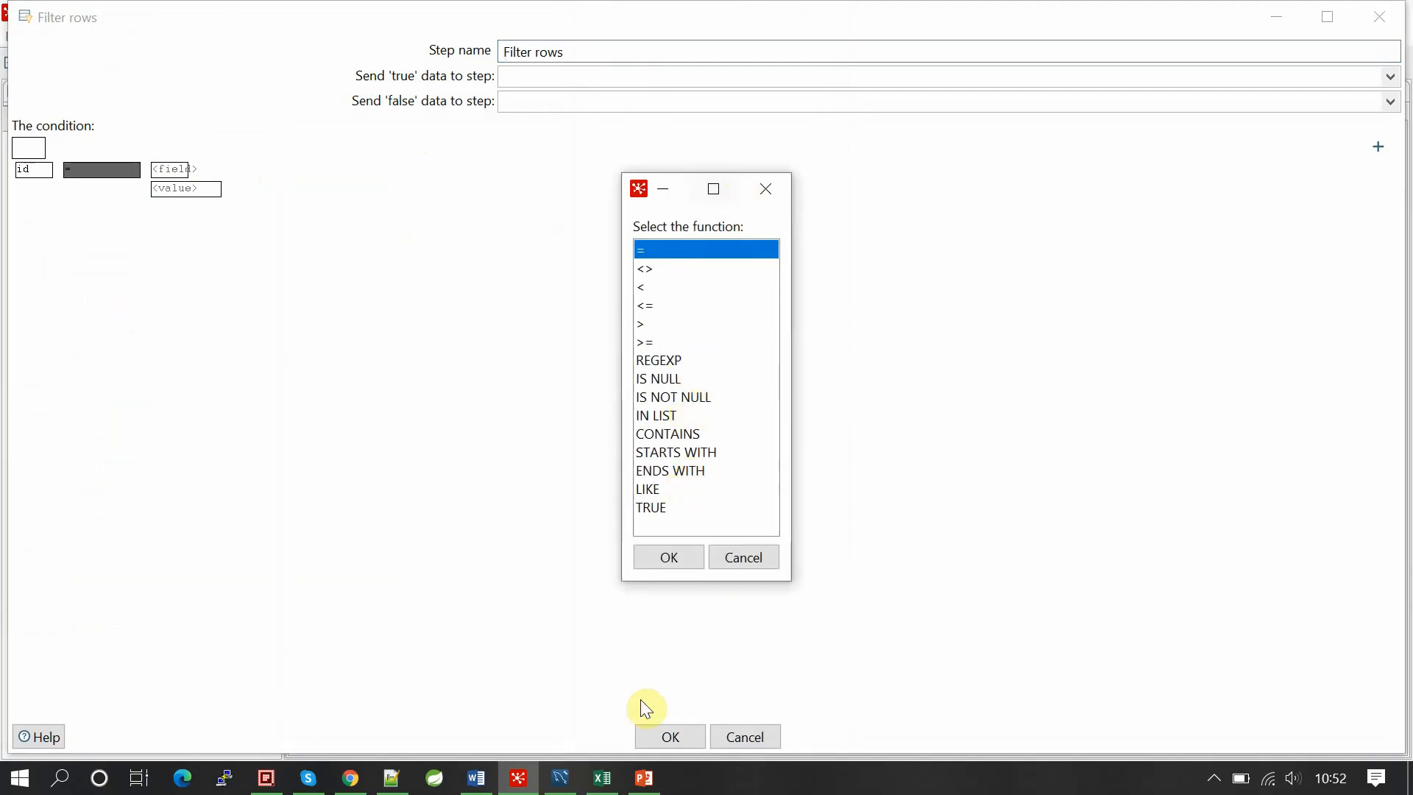
{"action": "left_click", "coordinate": [666, 559]}
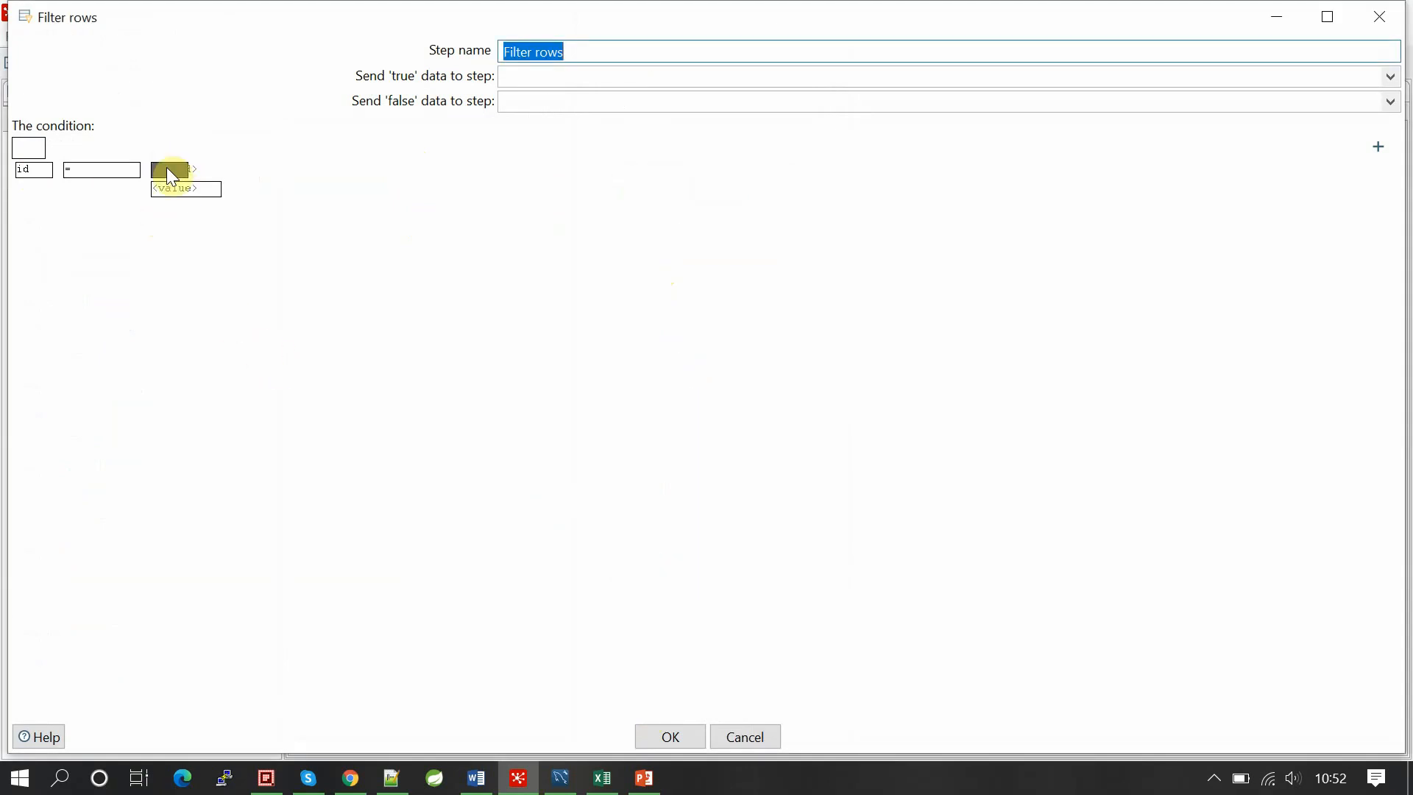
Step: Compare id against the constant 3 as an Integer, test it, and save the condition
{"action": "left_click", "coordinate": [185, 174]}
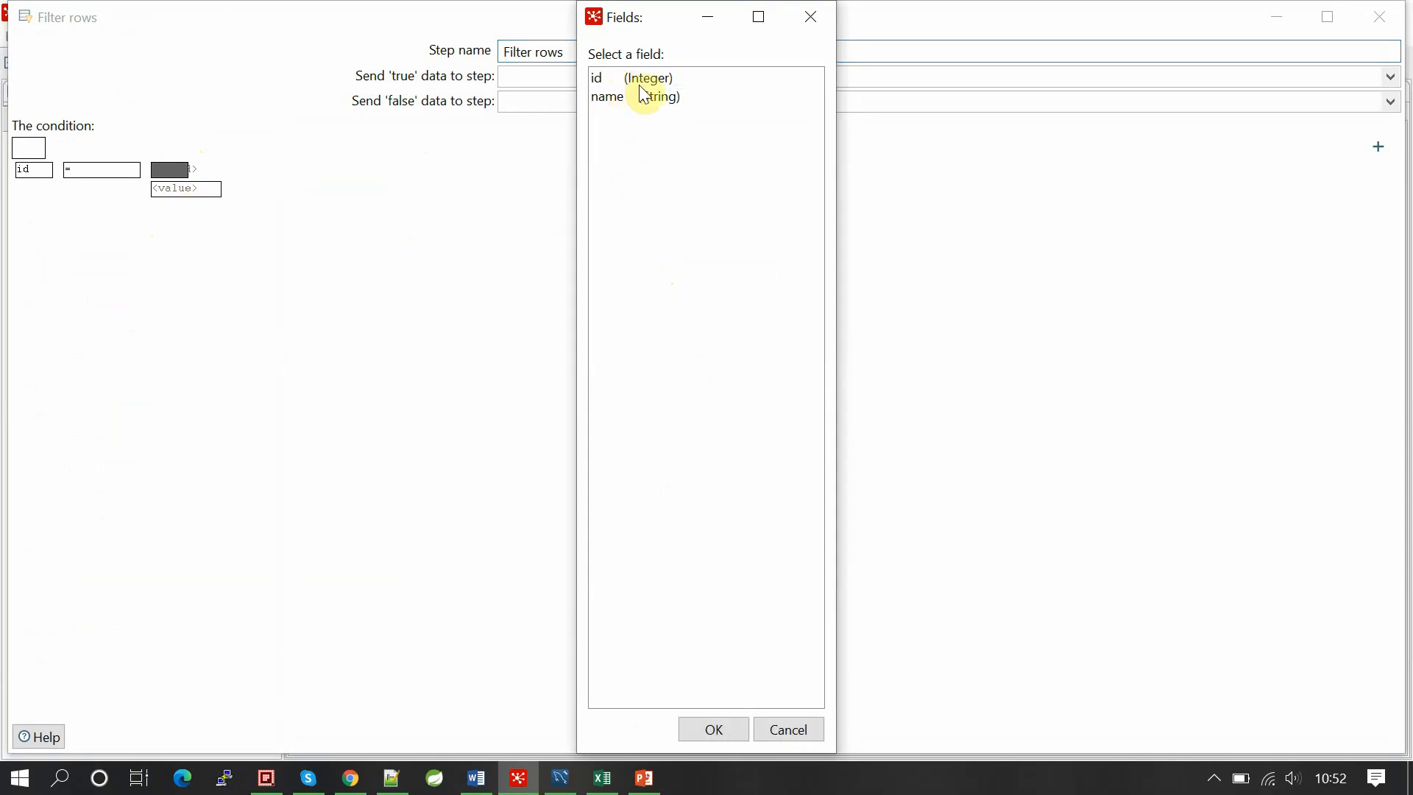
{"action": "left_click", "coordinate": [814, 12]}
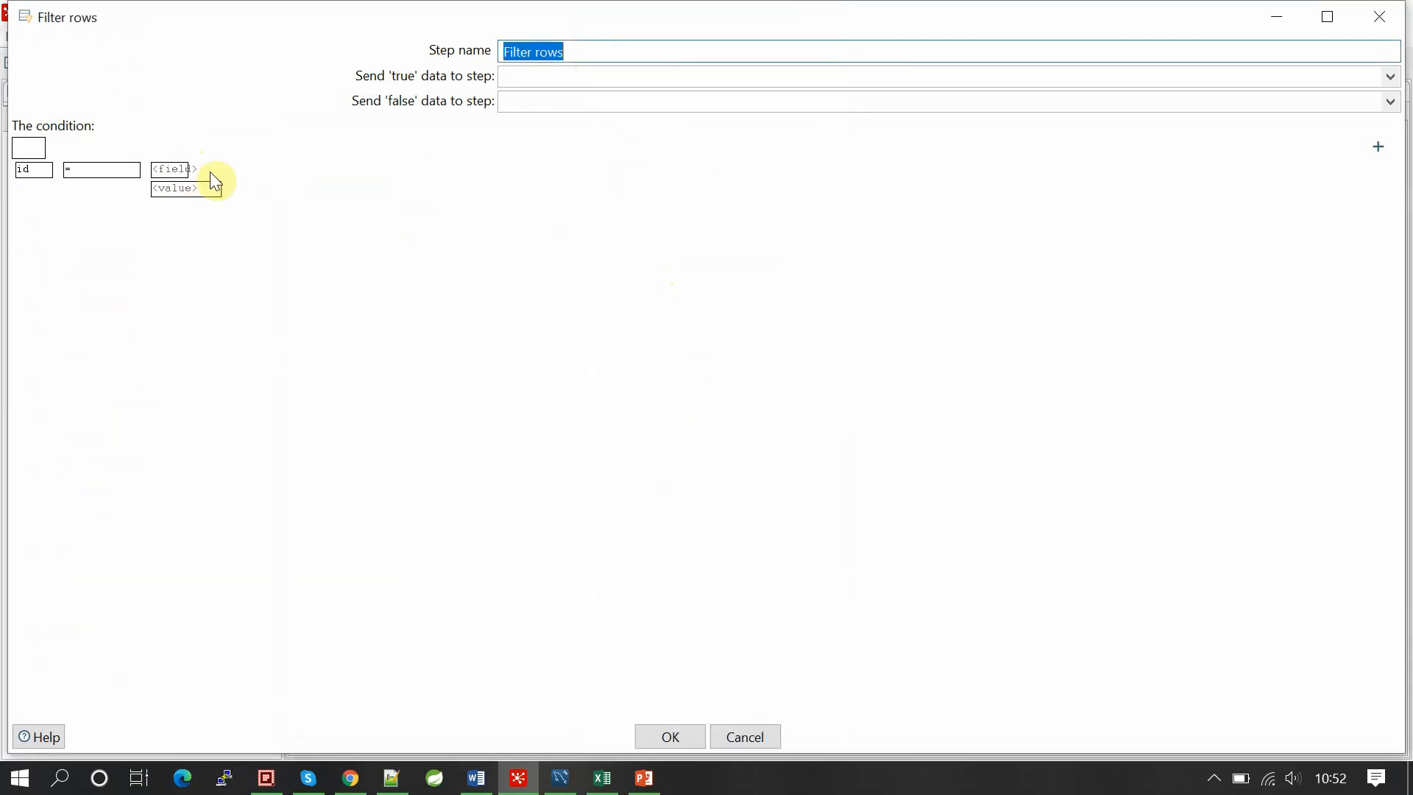
{"action": "left_click", "coordinate": [186, 189]}
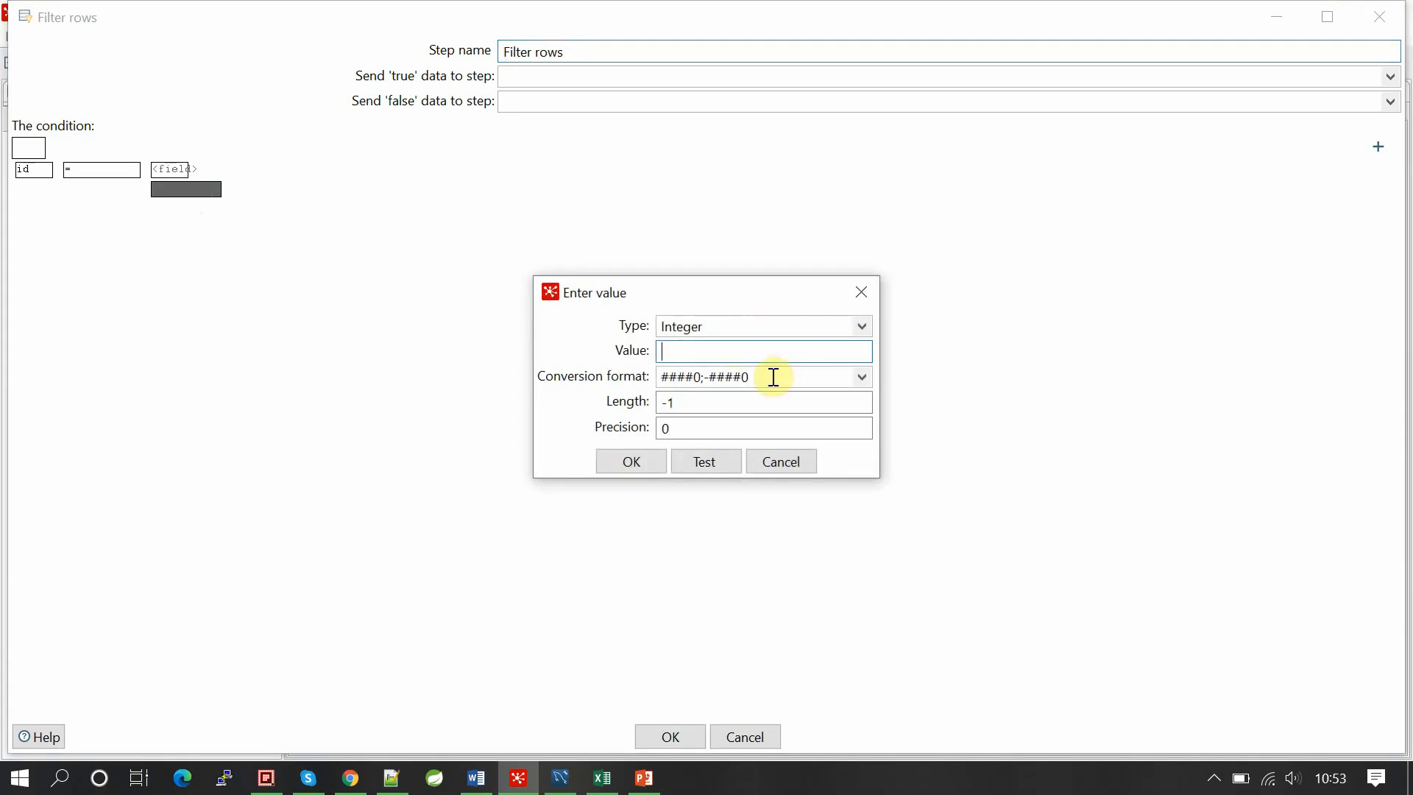
{"action": "type", "text": "3"}
{"action": "left_click", "coordinate": [706, 462]}
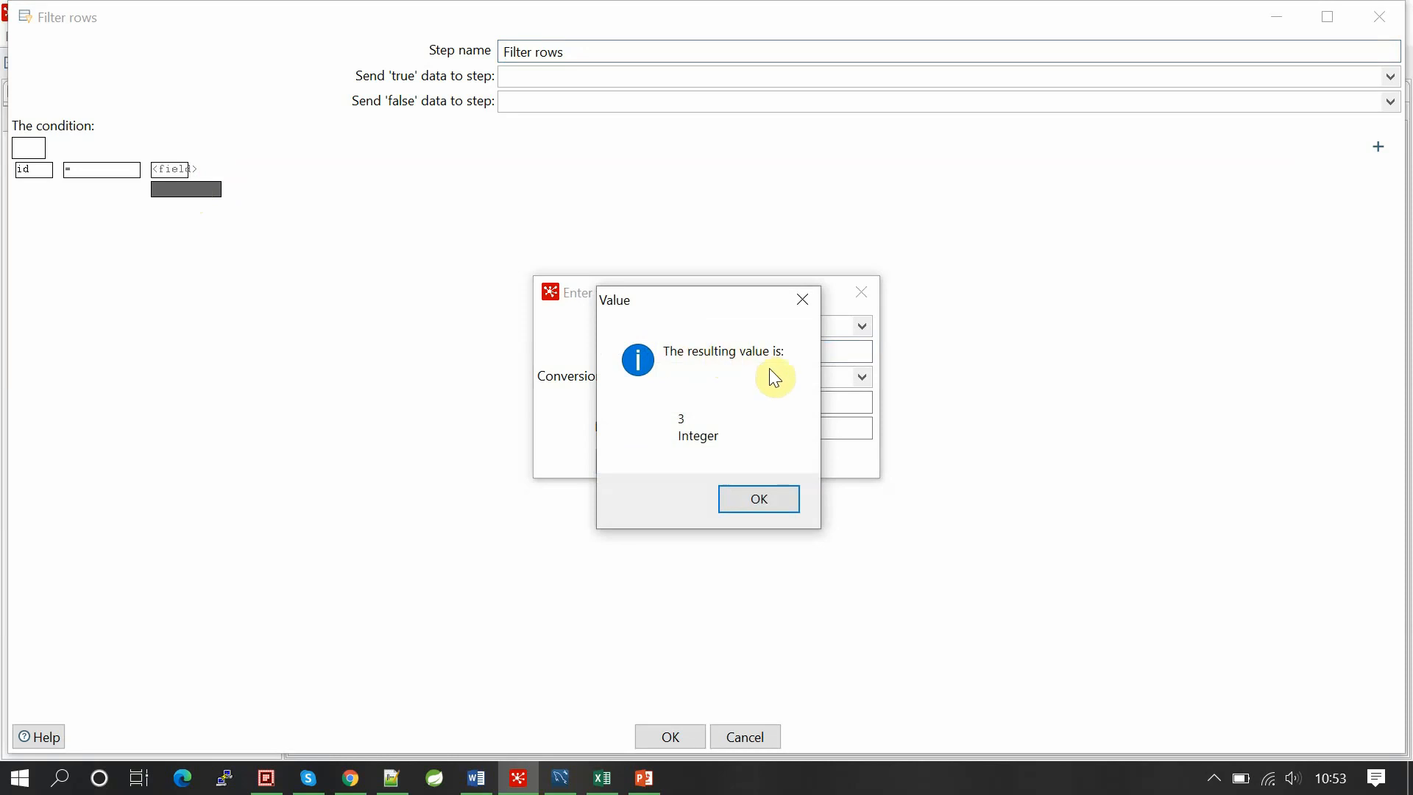
{"action": "left_click", "coordinate": [758, 497]}
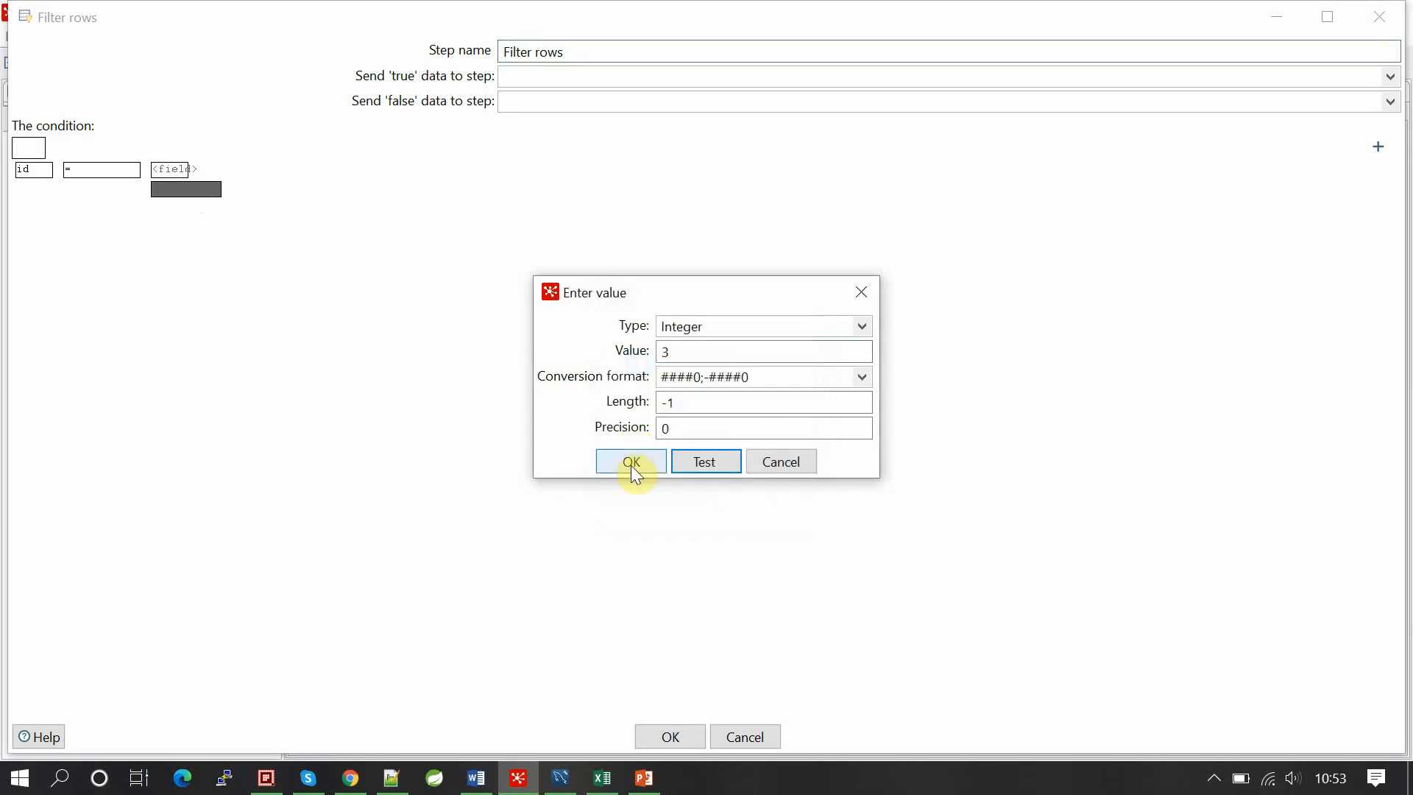
{"action": "left_click", "coordinate": [633, 468]}
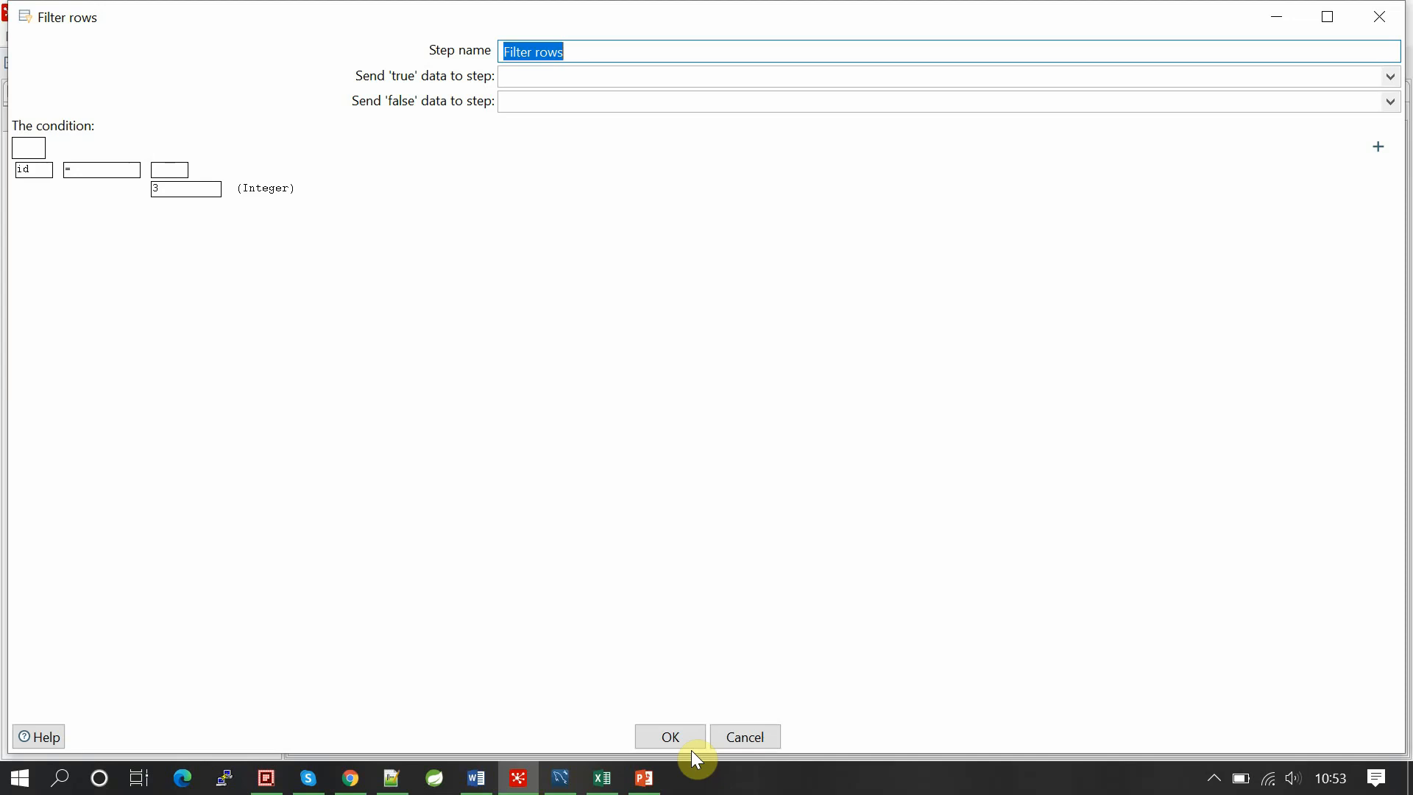
{"action": "left_click", "coordinate": [670, 737]}
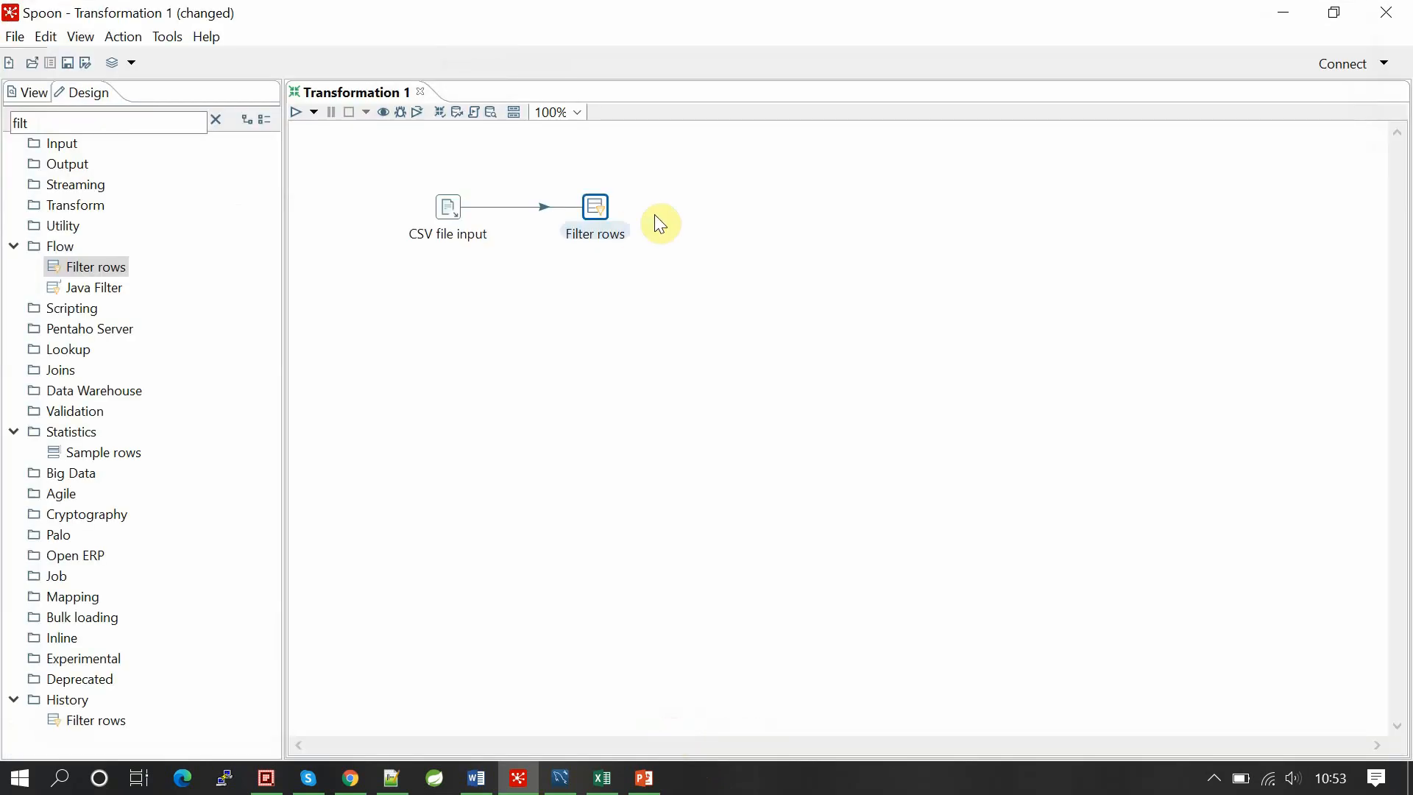
Step: Clear the step search and add a Table output step after Filter rows, opening its settings
{"action": "left_click", "coordinate": [686, 237]}
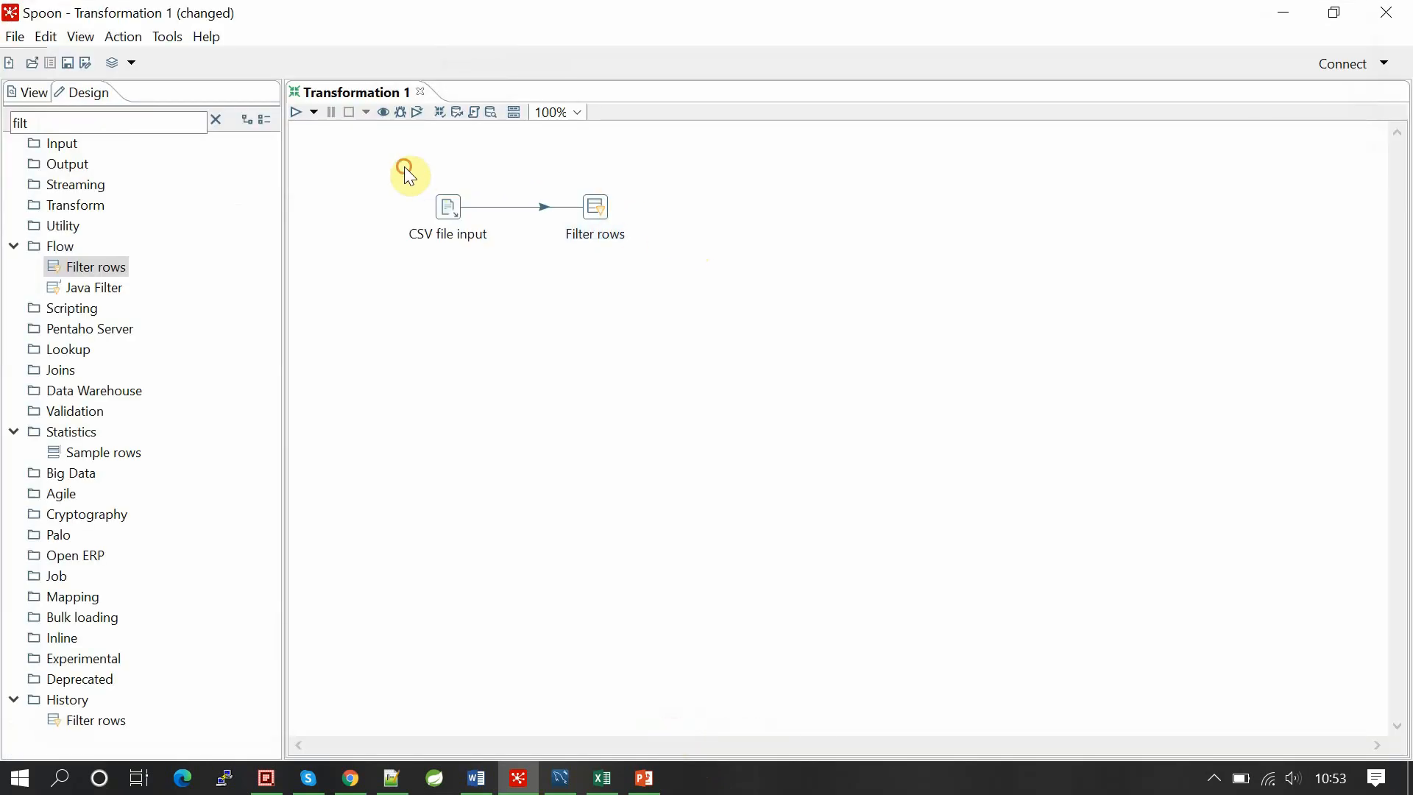
{"action": "left_click_drag", "start_coordinate": [407, 173], "coordinate": [523, 264]}
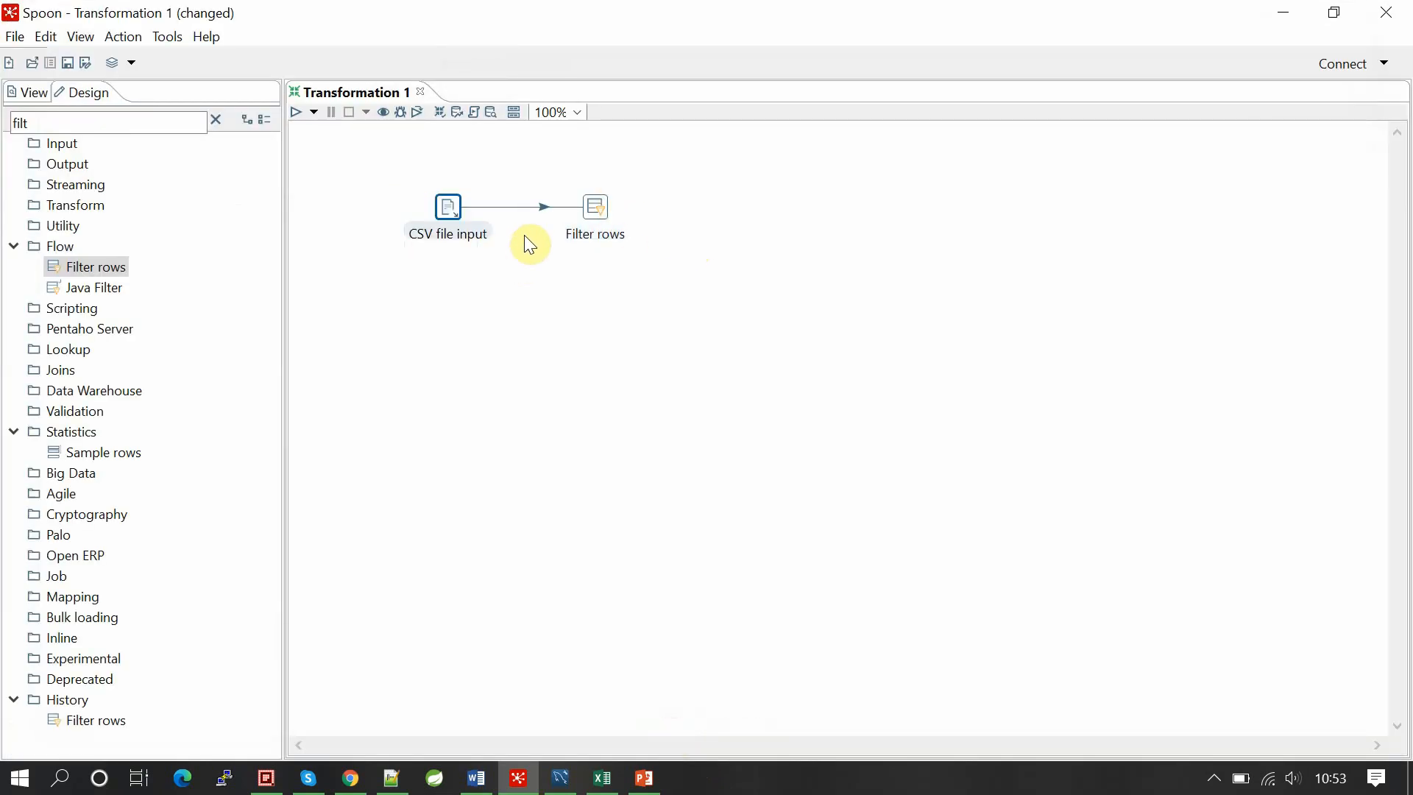
{"action": "left_click_drag", "start_coordinate": [544, 166], "coordinate": [652, 276]}
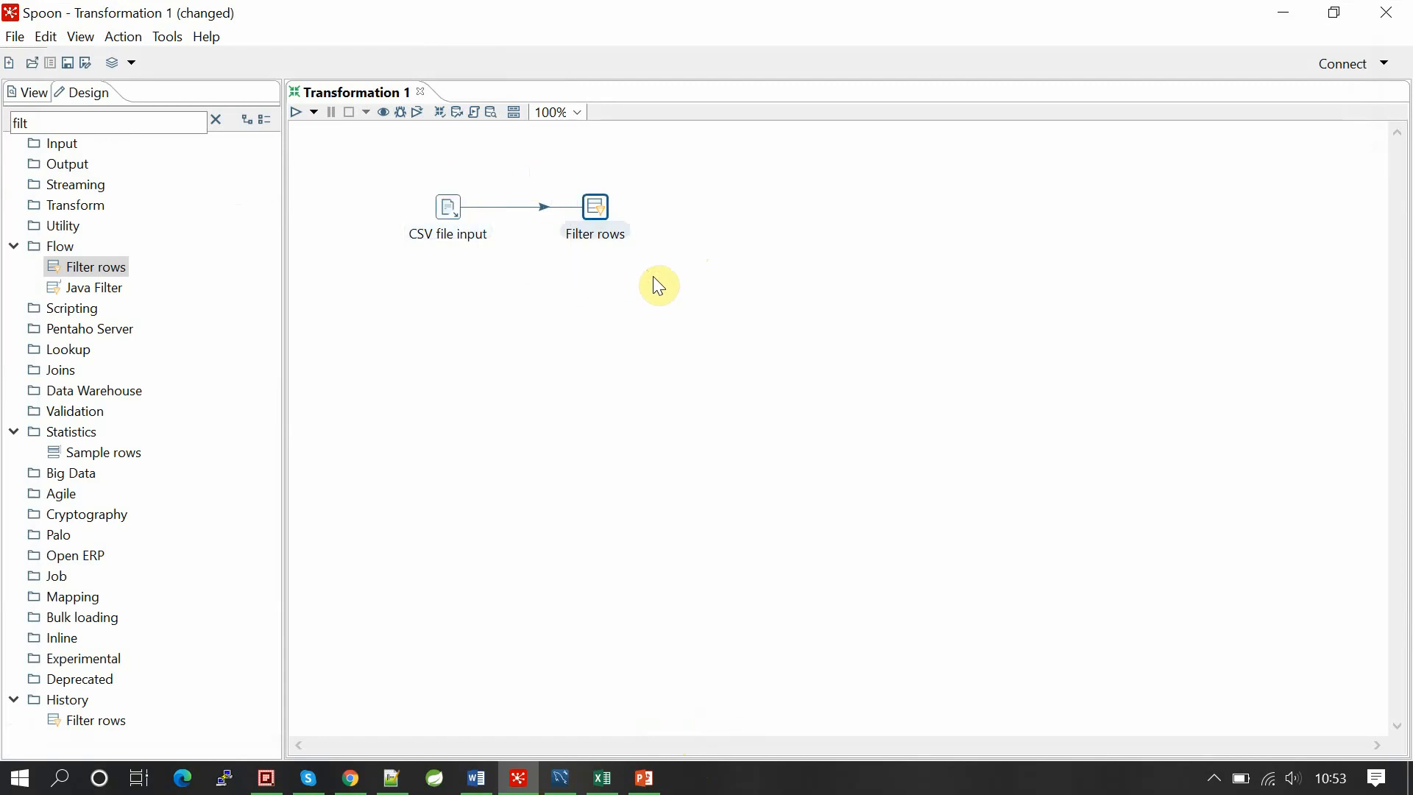
{"action": "left_click", "coordinate": [676, 209]}
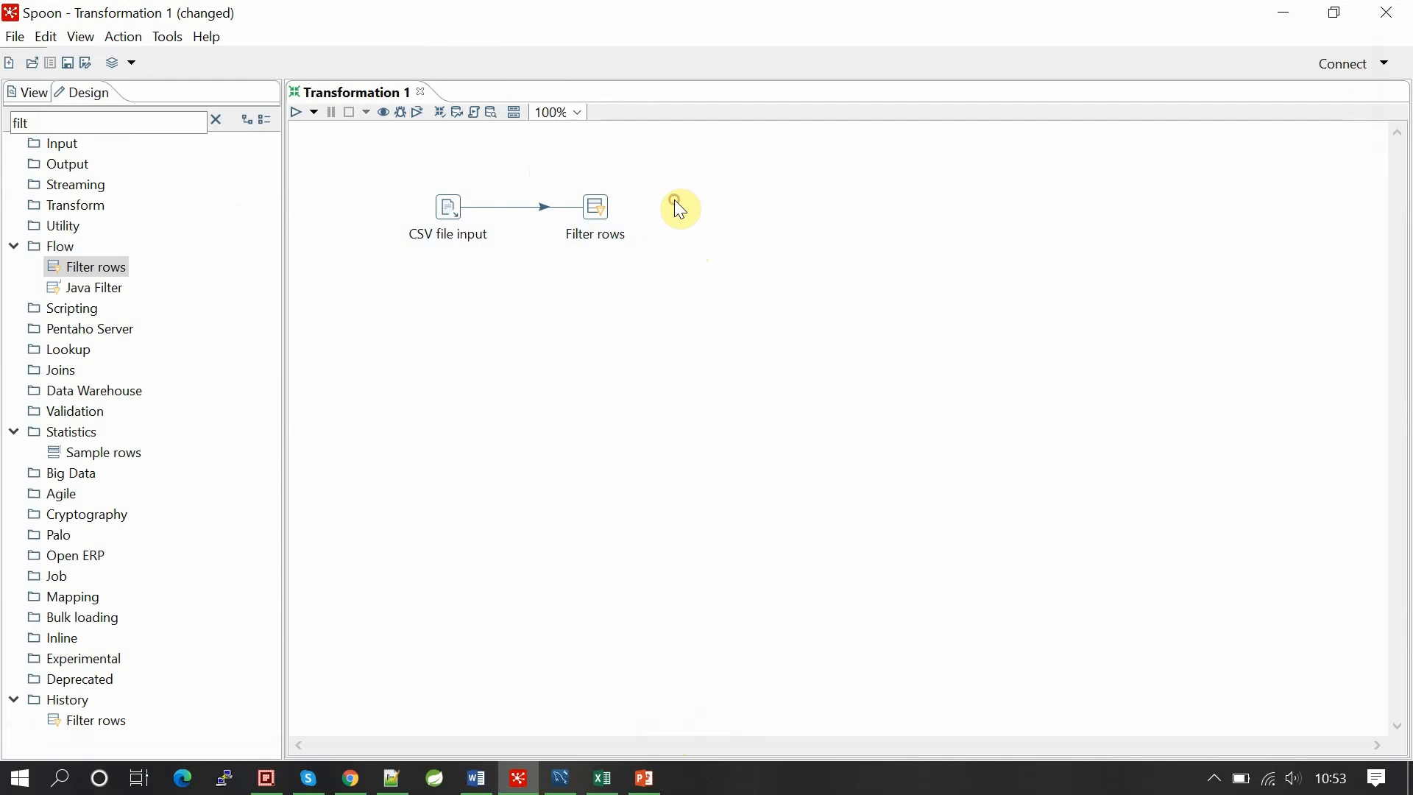
{"action": "left_click", "coordinate": [214, 121]}
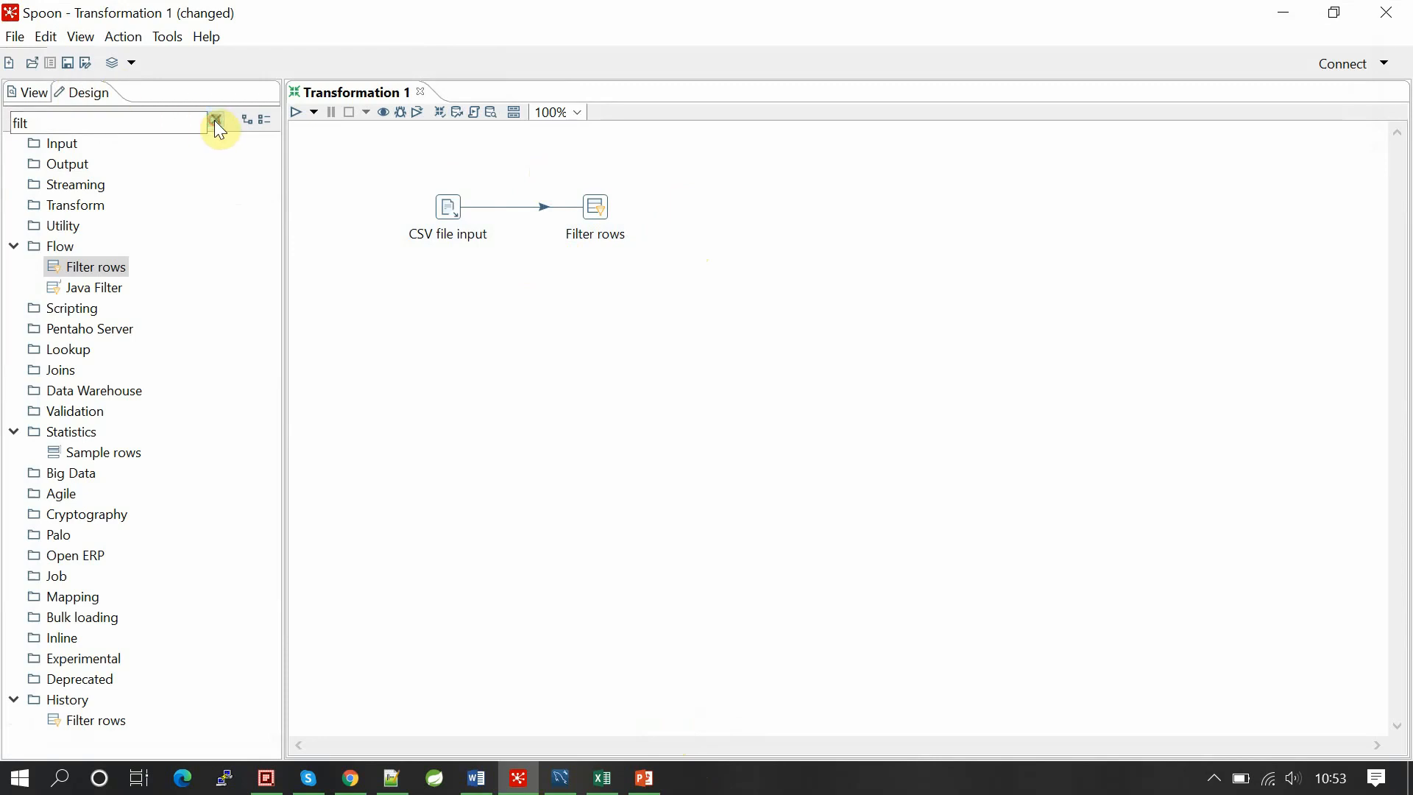
{"action": "left_click", "coordinate": [127, 127]}
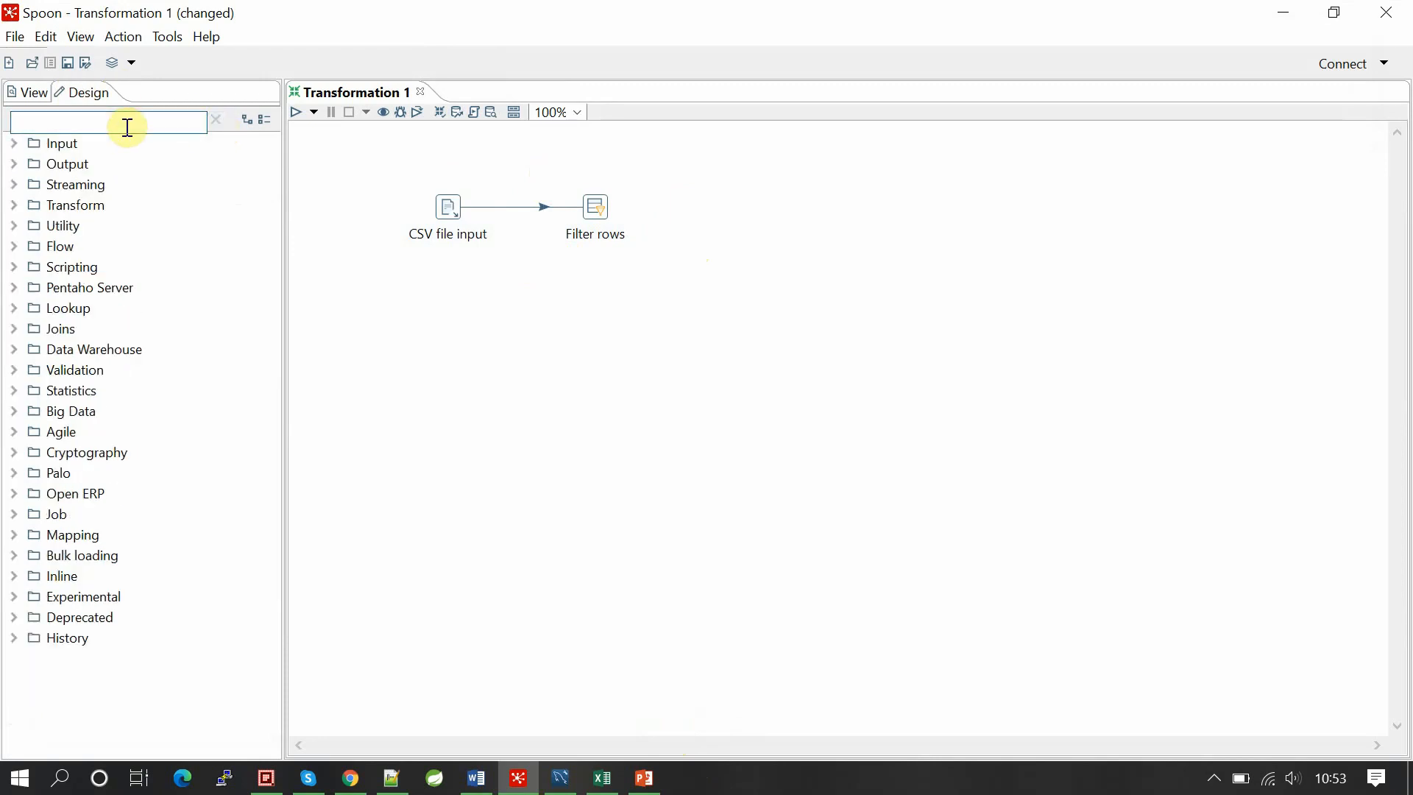
{"action": "left_click", "coordinate": [15, 164]}
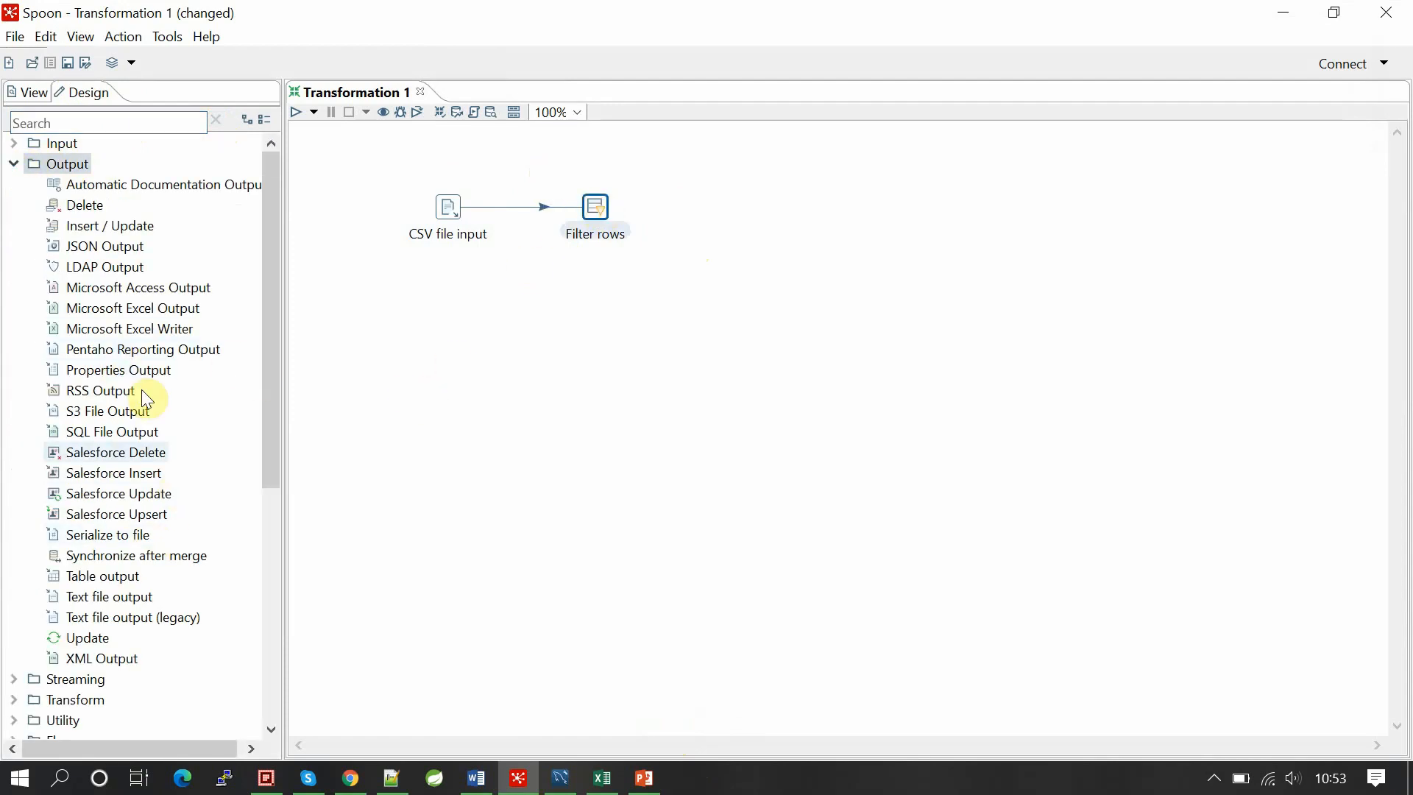
{"action": "double_click", "coordinate": [118, 578]}
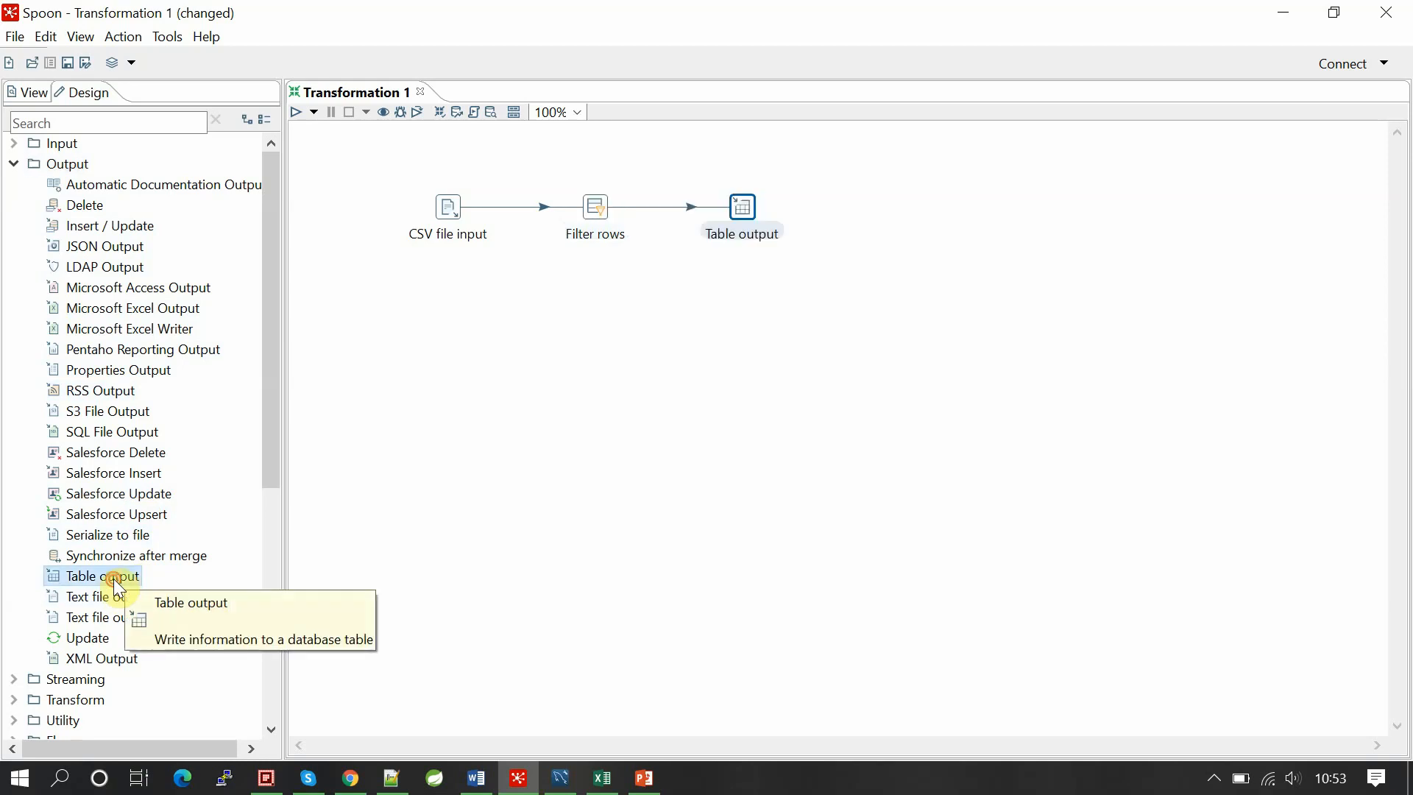
{"action": "double_click", "coordinate": [749, 200]}
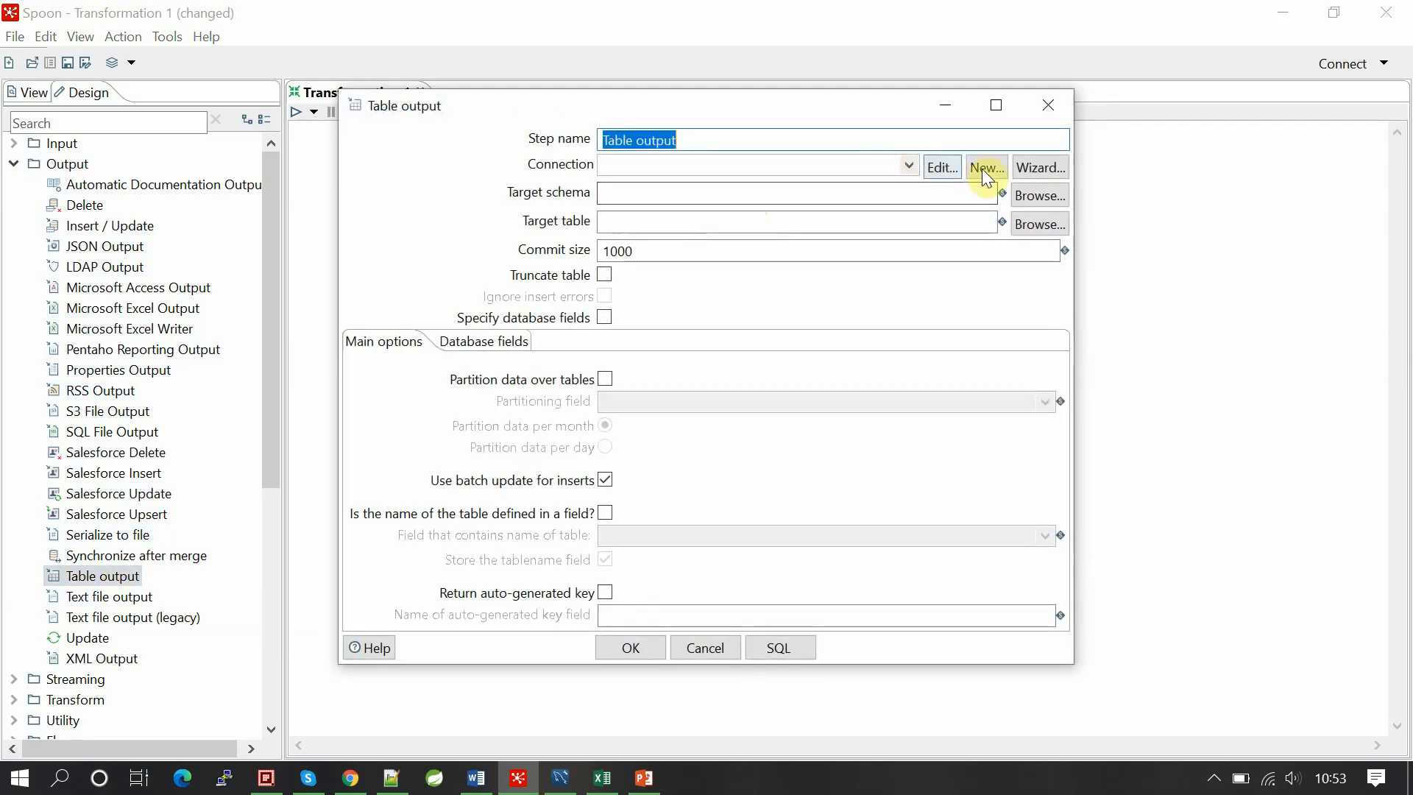
Step: Create a new MySQL connection to database youtube_pdi on host localhost
{"action": "left_click", "coordinate": [982, 169]}
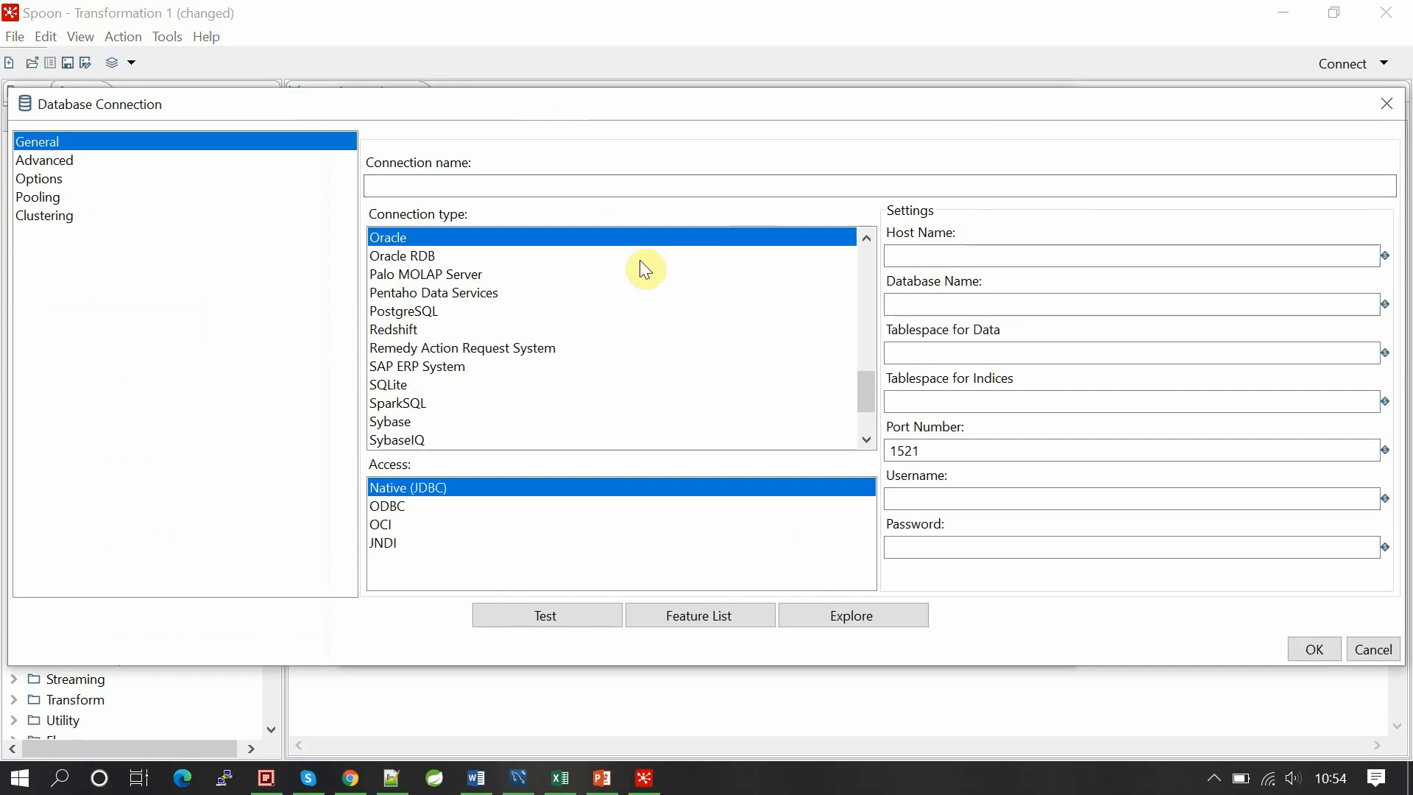
{"action": "scroll", "coordinate": [535, 293], "scroll_direction": "down", "scroll_amount": 2}
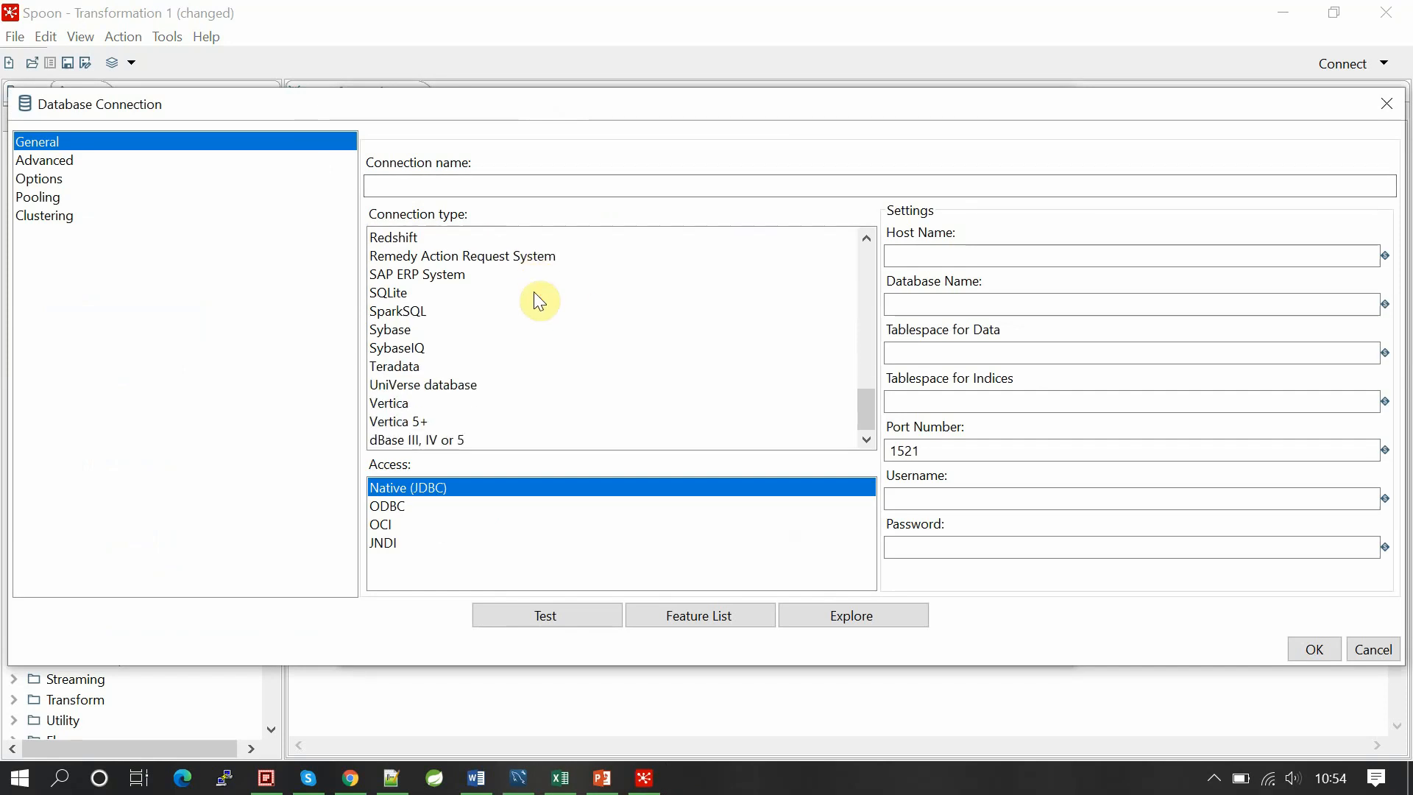
{"action": "scroll", "coordinate": [535, 292], "scroll_direction": "up", "scroll_amount": 1}
{"action": "scroll", "coordinate": [537, 294], "scroll_direction": "up", "scroll_amount": 5}
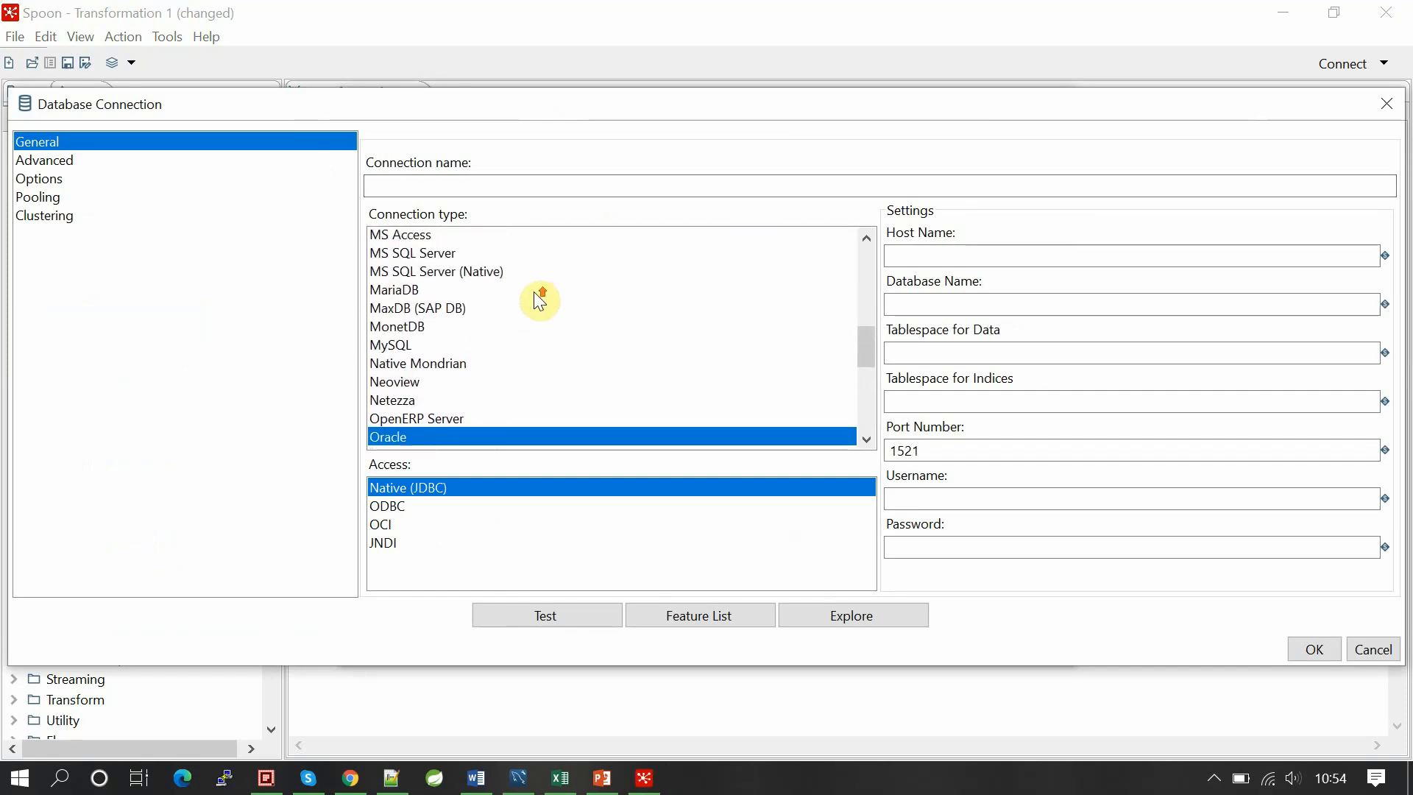
{"action": "left_click", "coordinate": [387, 389]}
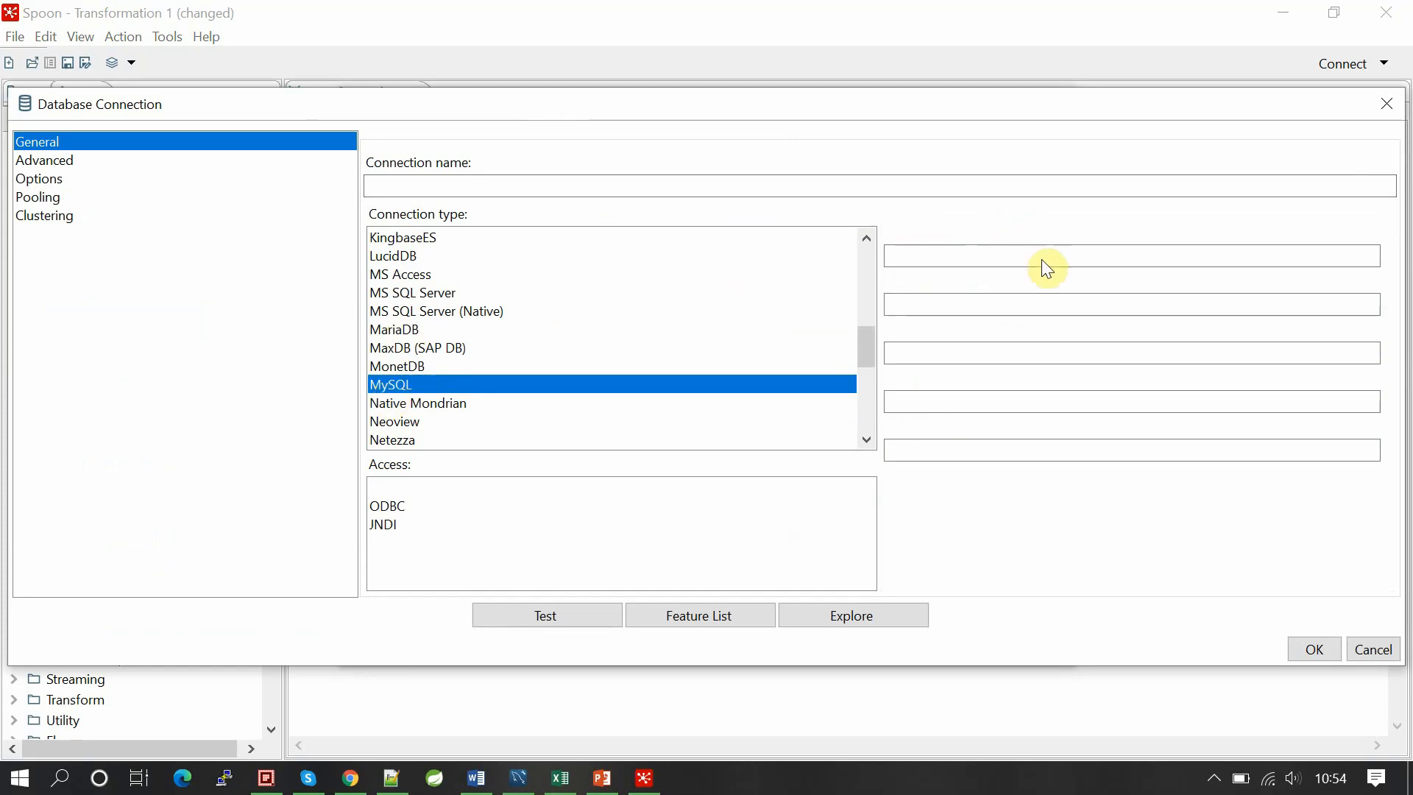
{"action": "left_click", "coordinate": [998, 259]}
{"action": "type", "text": "localo"}
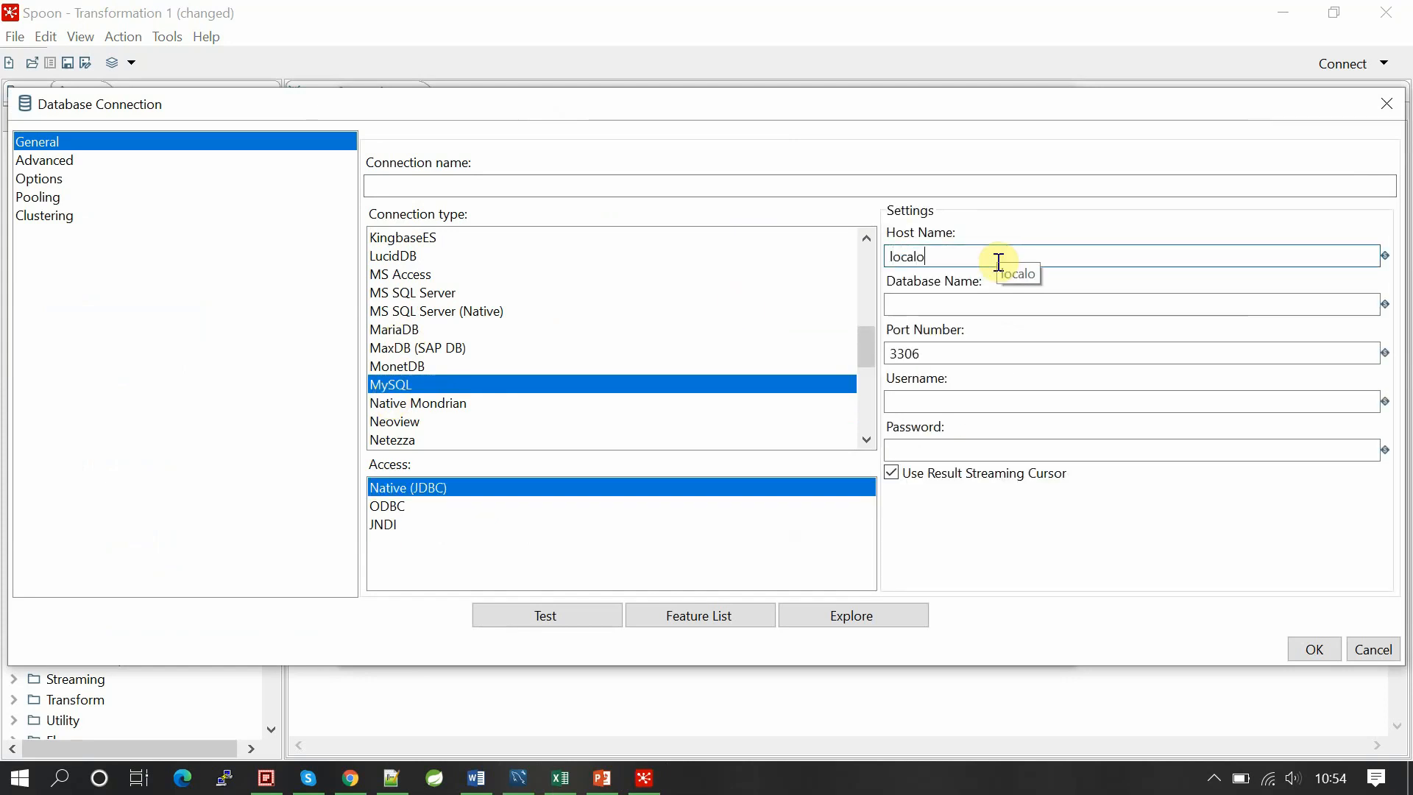
{"action": "key", "text": "BackSpace"}
{"action": "type", "text": "host"}
{"action": "key", "text": "Tab"}
{"action": "type", "text": "youtube"}
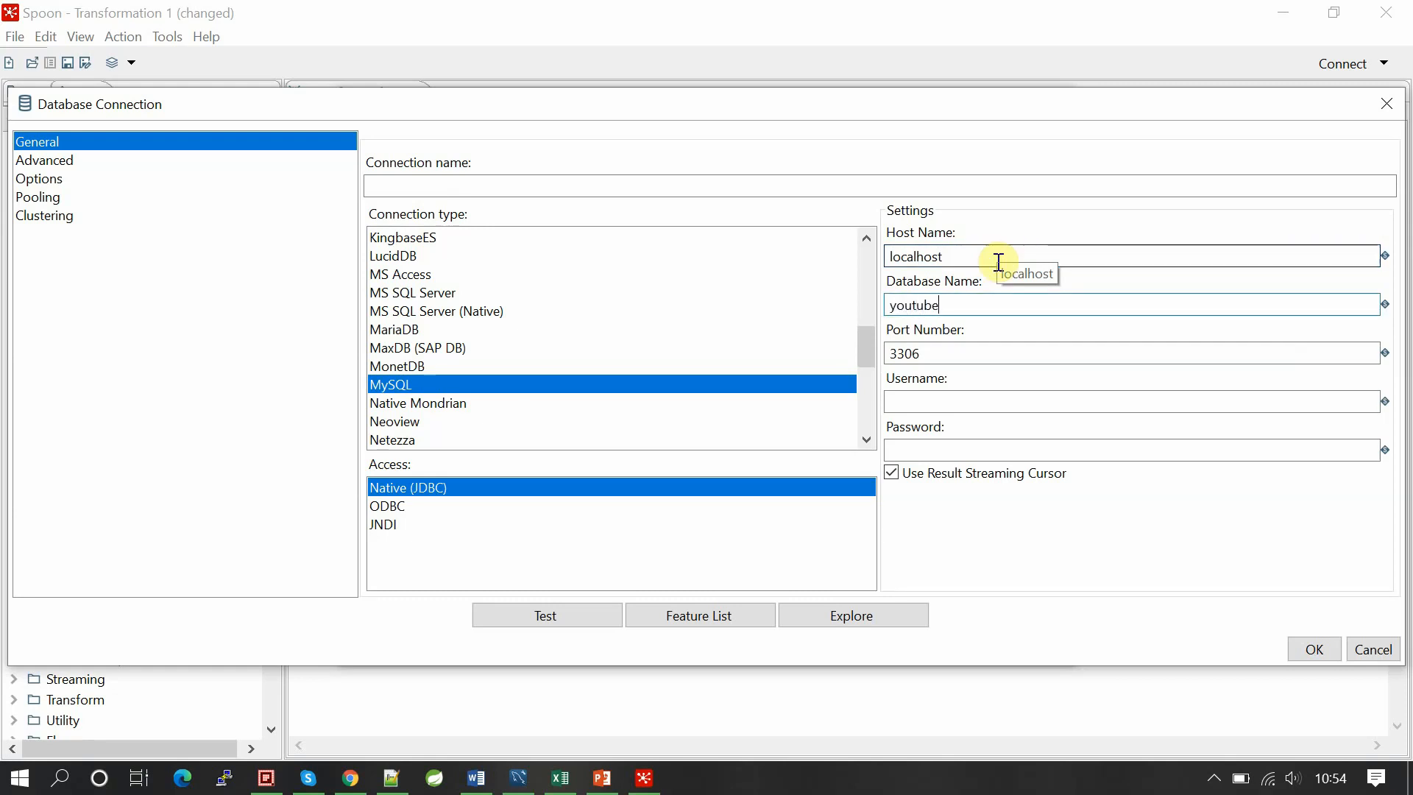
{"action": "type", "text": "_pdi"}
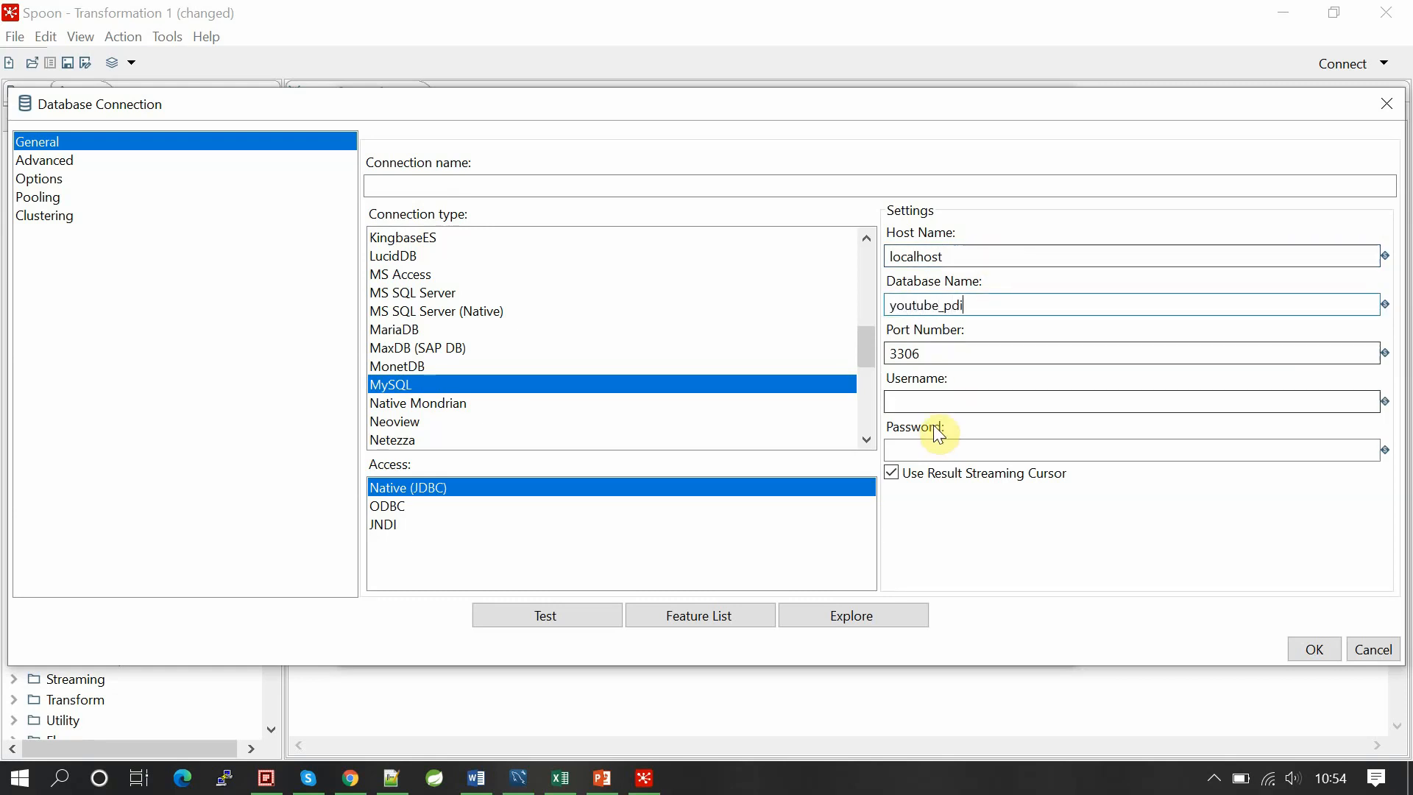
Step: Enter the database username and password, name the connection 'a', test it successfully and save
{"action": "left_click", "coordinate": [936, 409]}
{"action": "type", "text": "root"}
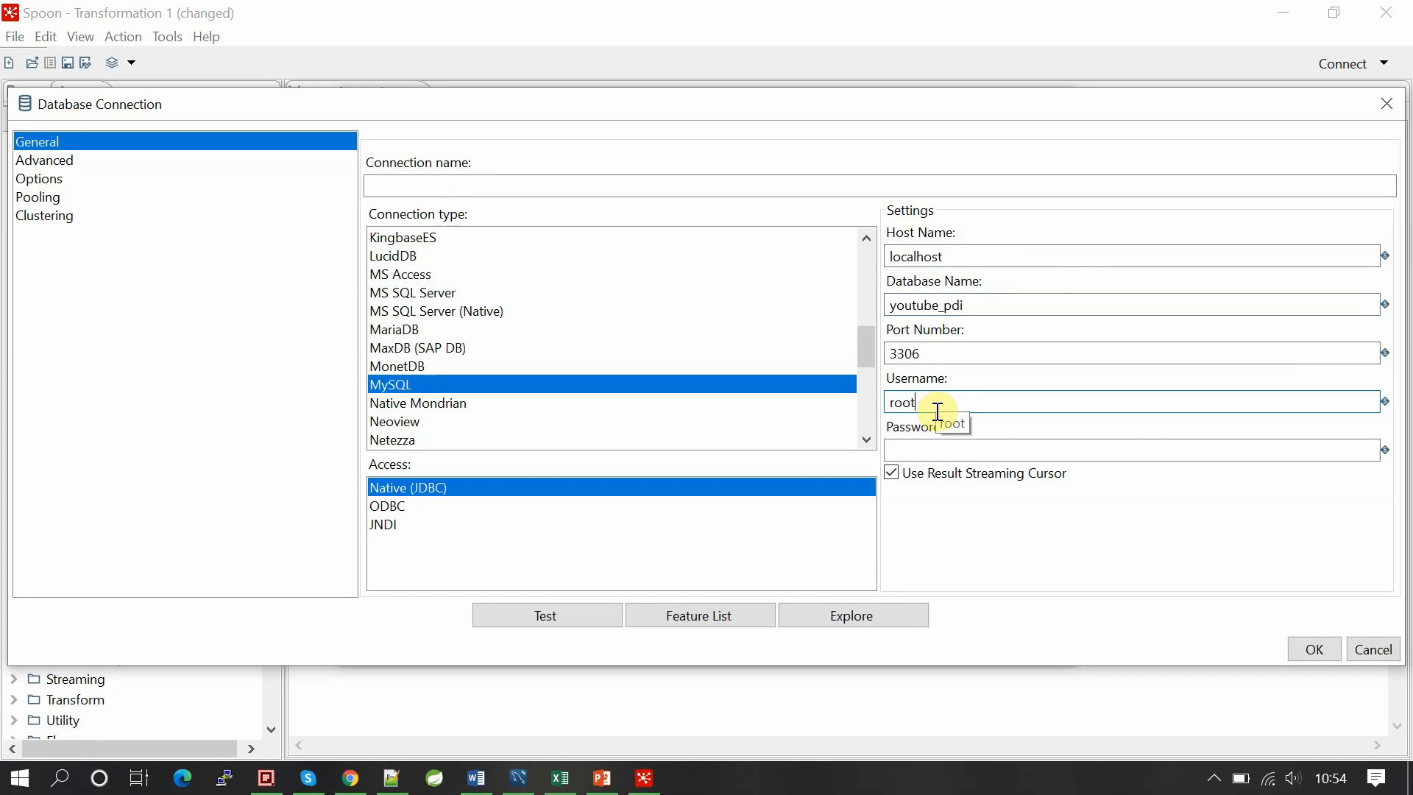
{"action": "key", "text": "Tab"}
{"action": "type", "text": "root"}
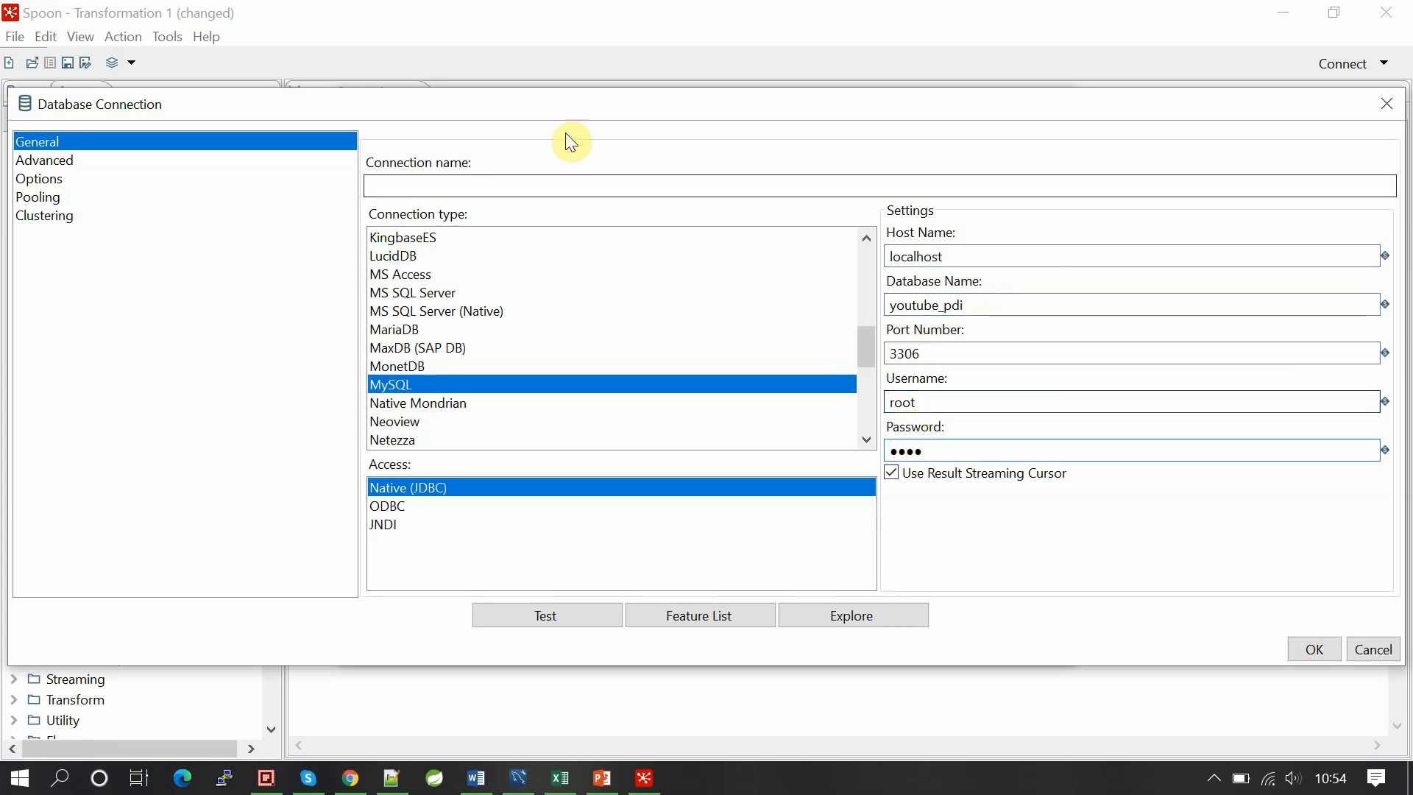
{"action": "left_click", "coordinate": [610, 180]}
{"action": "type", "text": "a"}
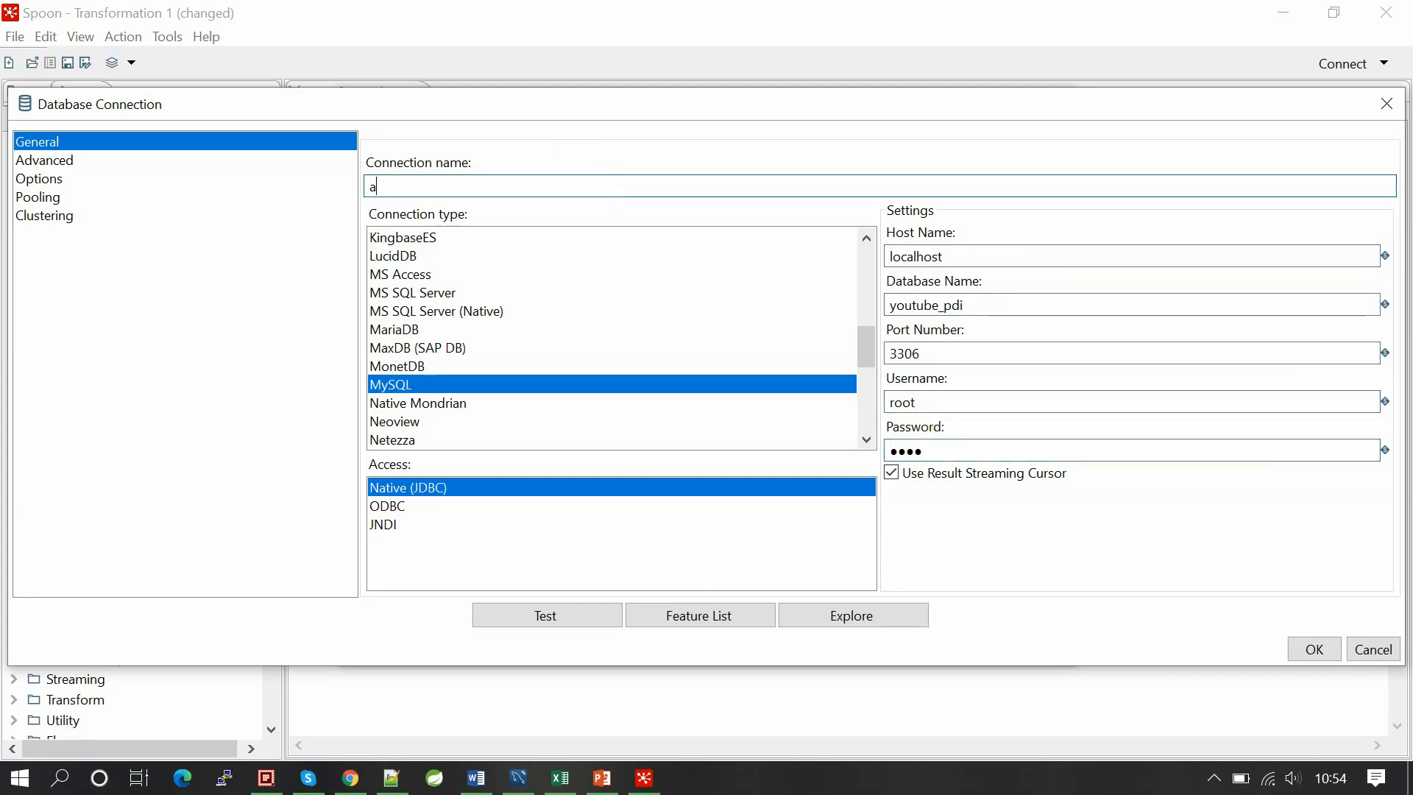
{"action": "left_click", "coordinate": [516, 622]}
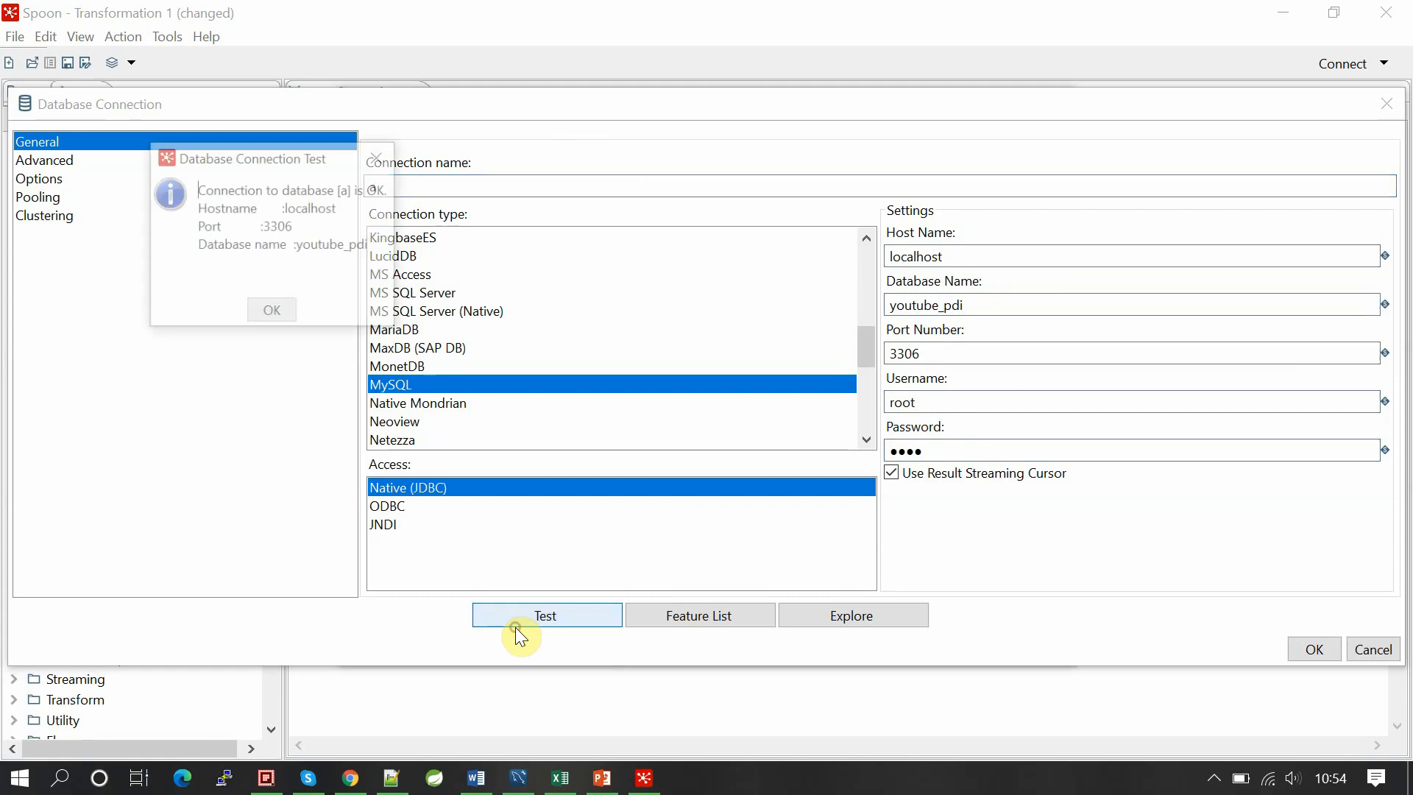
{"action": "left_click_drag", "start_coordinate": [360, 190], "coordinate": [390, 190]}
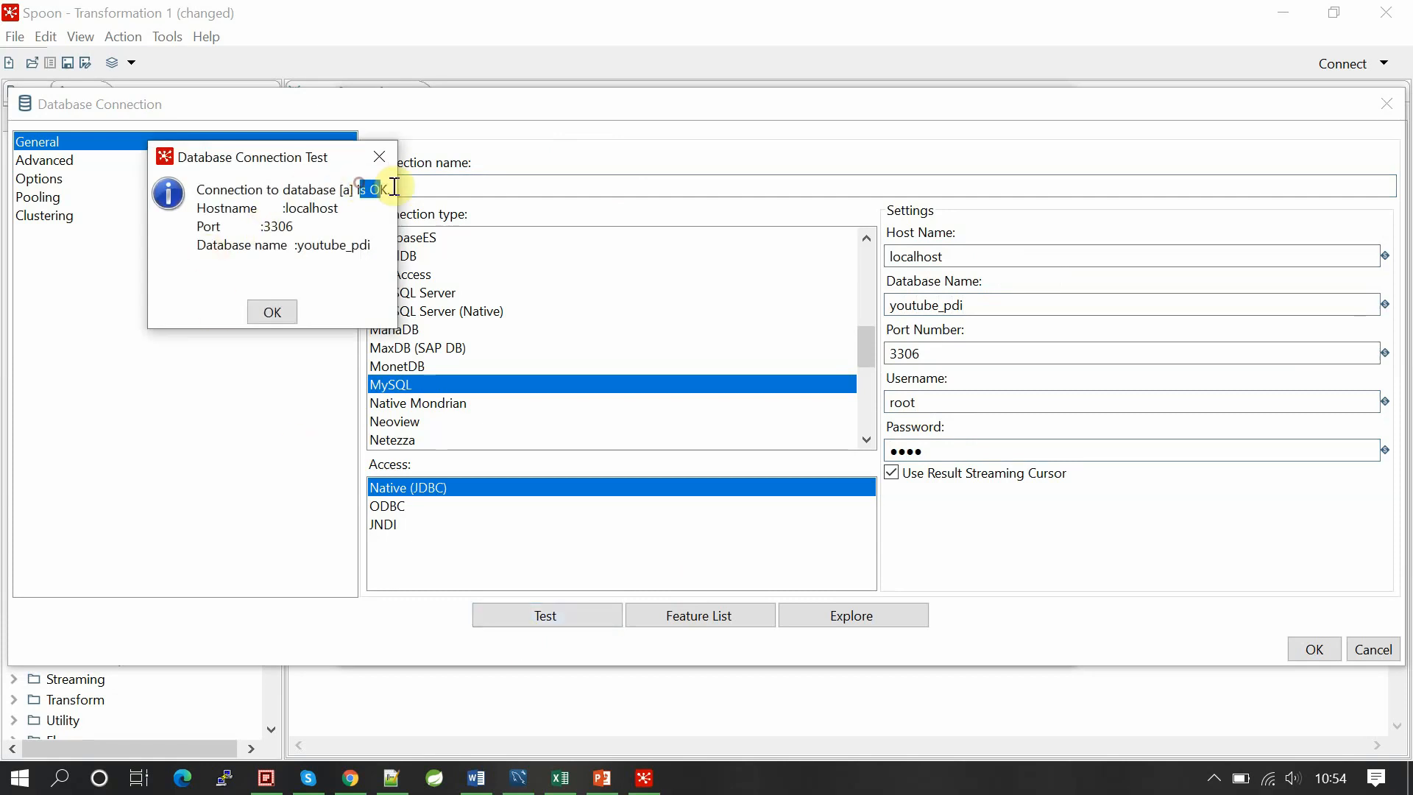
{"action": "left_click", "coordinate": [272, 312]}
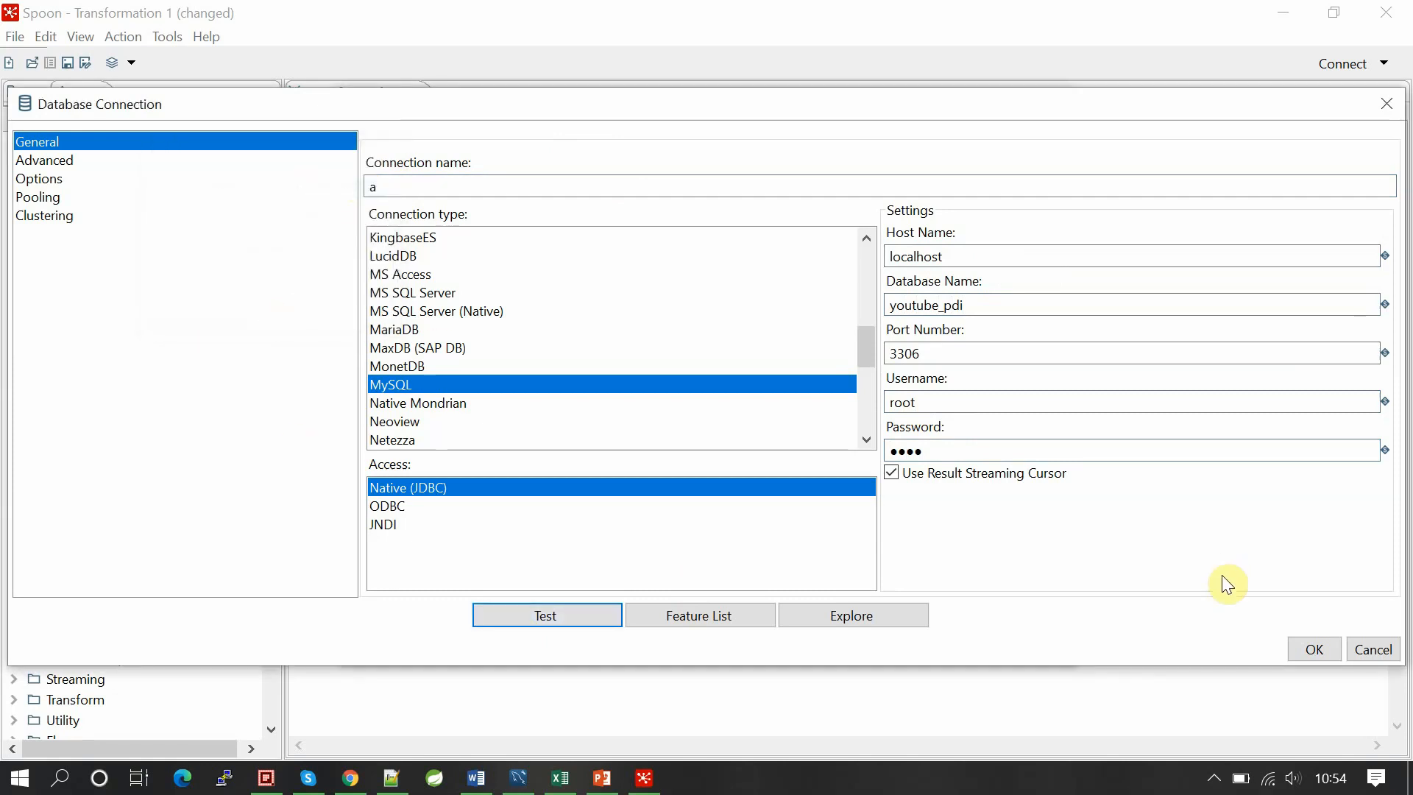
{"action": "left_click", "coordinate": [1298, 643]}
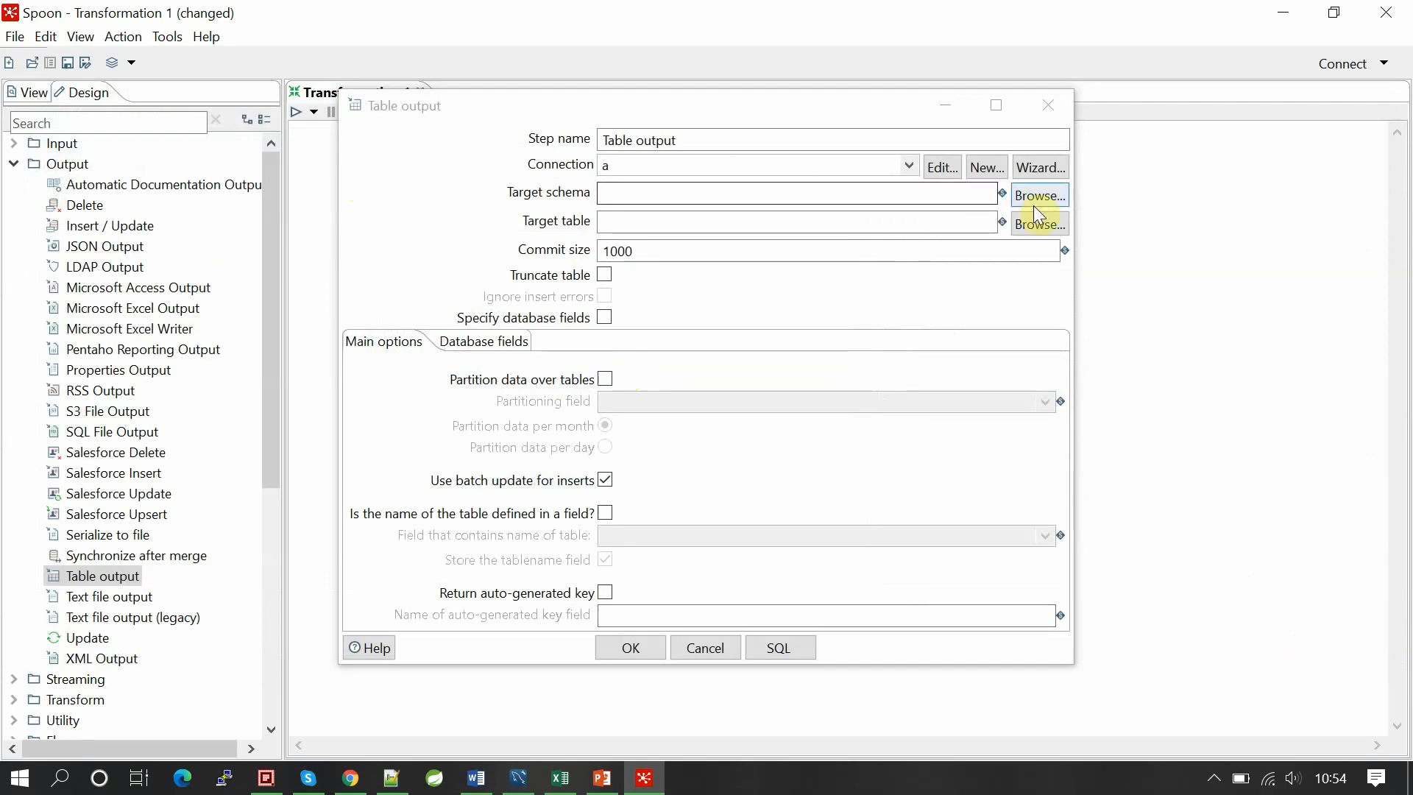
Step: Set the Table output target table to staff, leaving the schema empty
{"action": "left_click", "coordinate": [937, 200]}
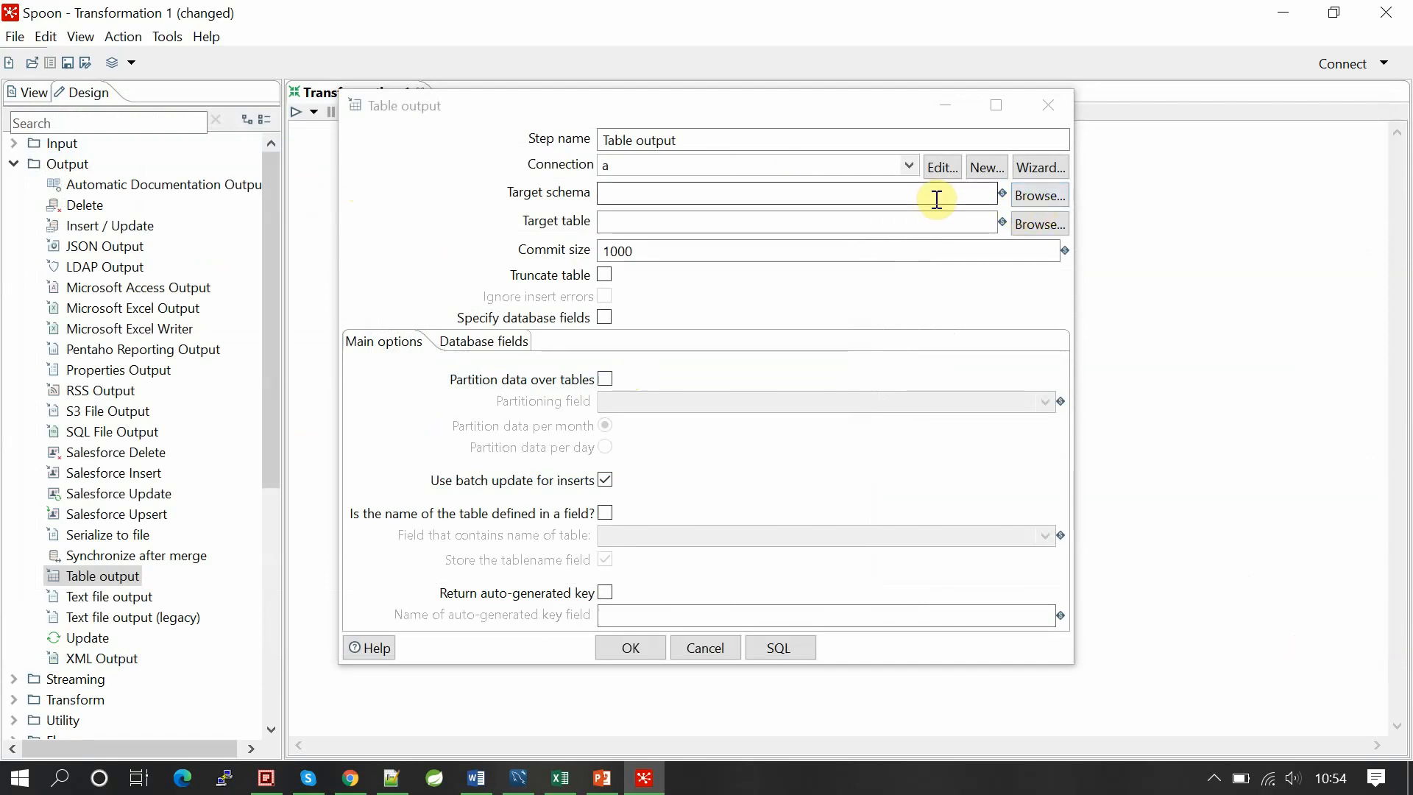
{"action": "left_click", "coordinate": [1038, 196]}
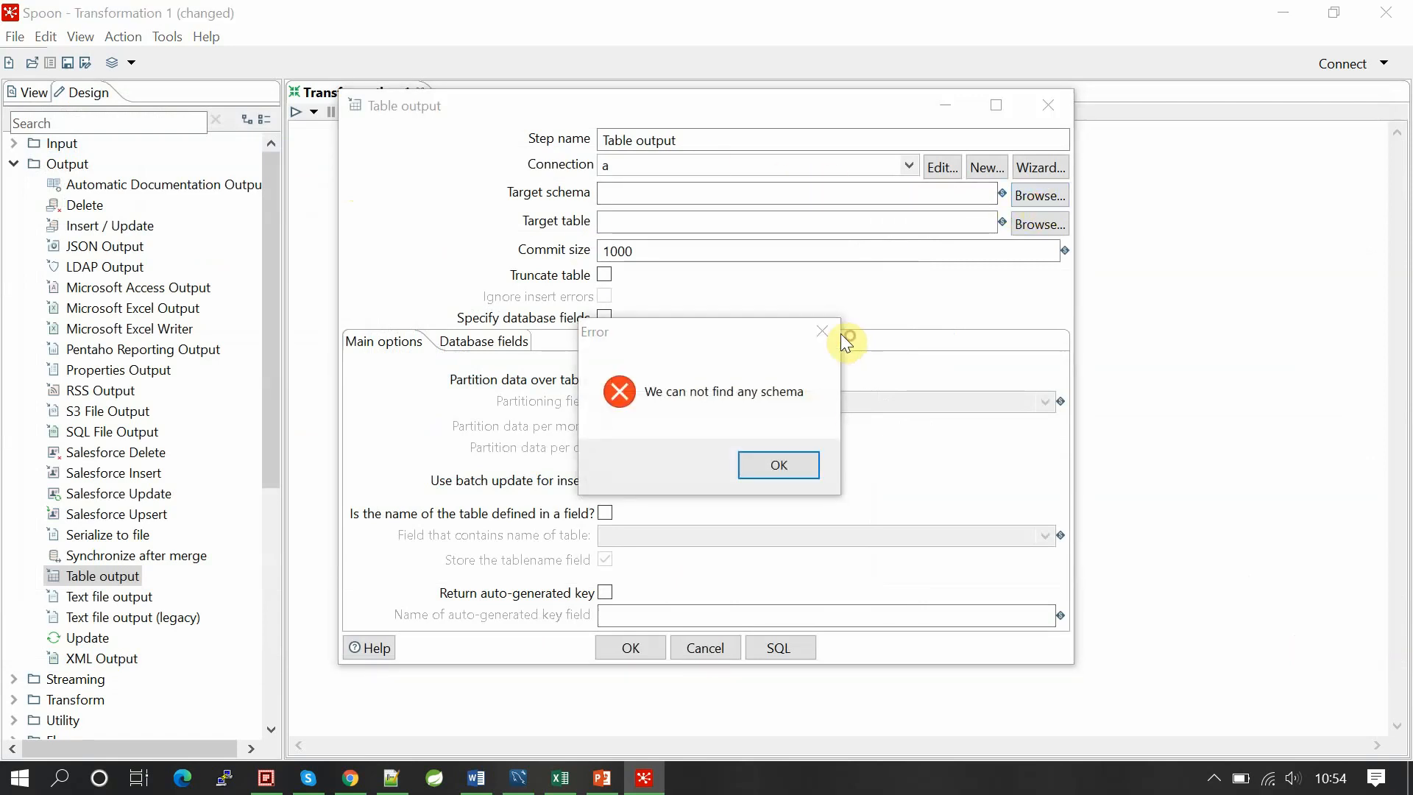
{"action": "left_click", "coordinate": [822, 331]}
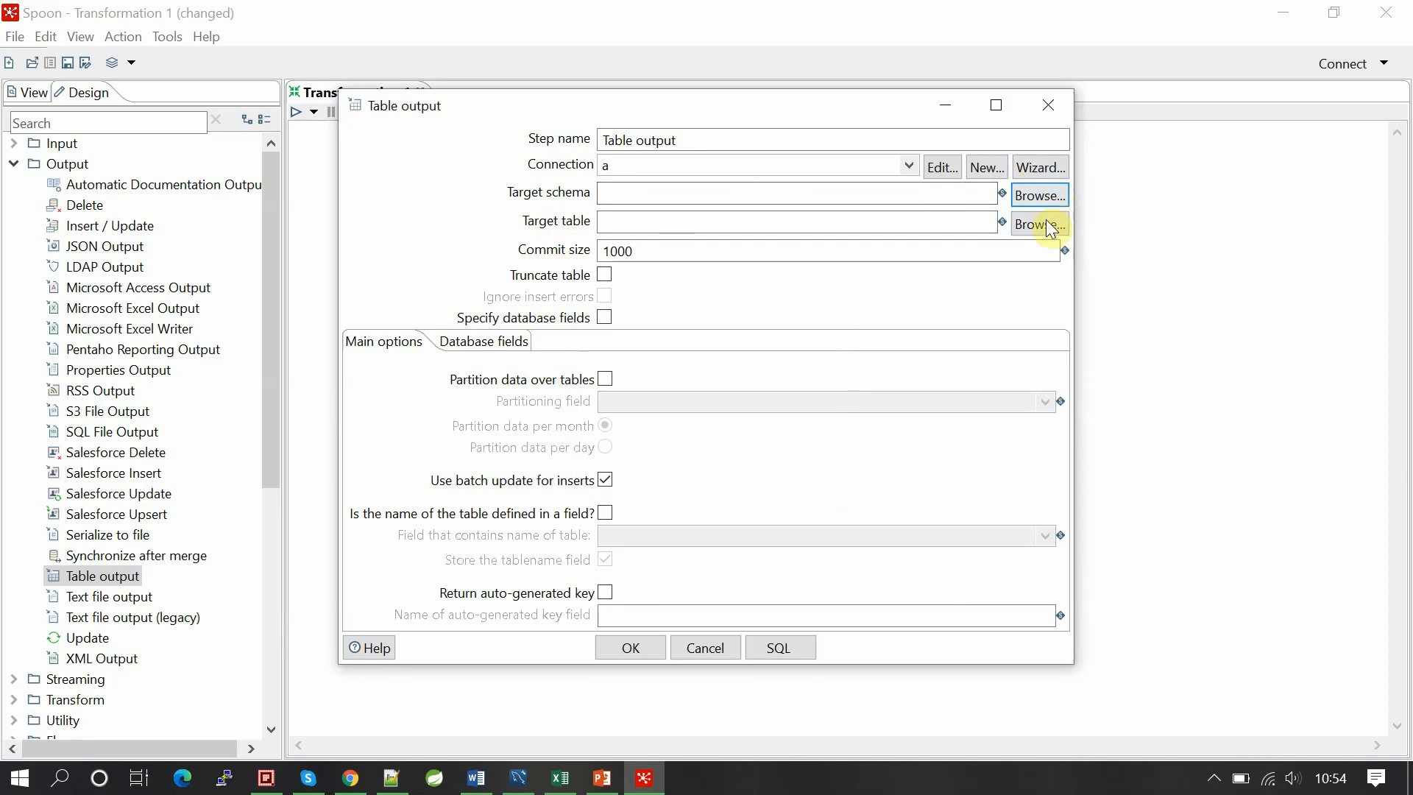
{"action": "left_click", "coordinate": [937, 222]}
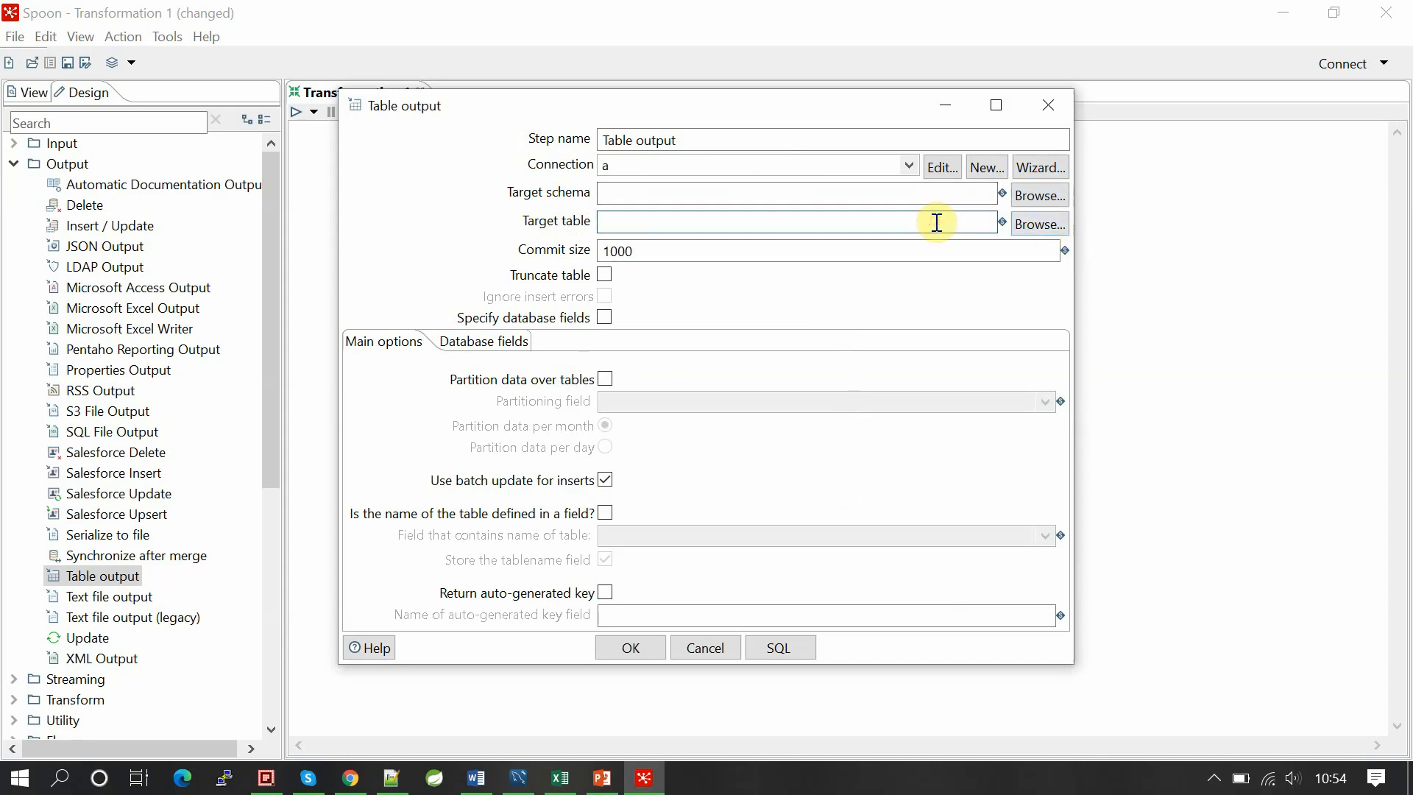
{"action": "type", "text": "staff"}
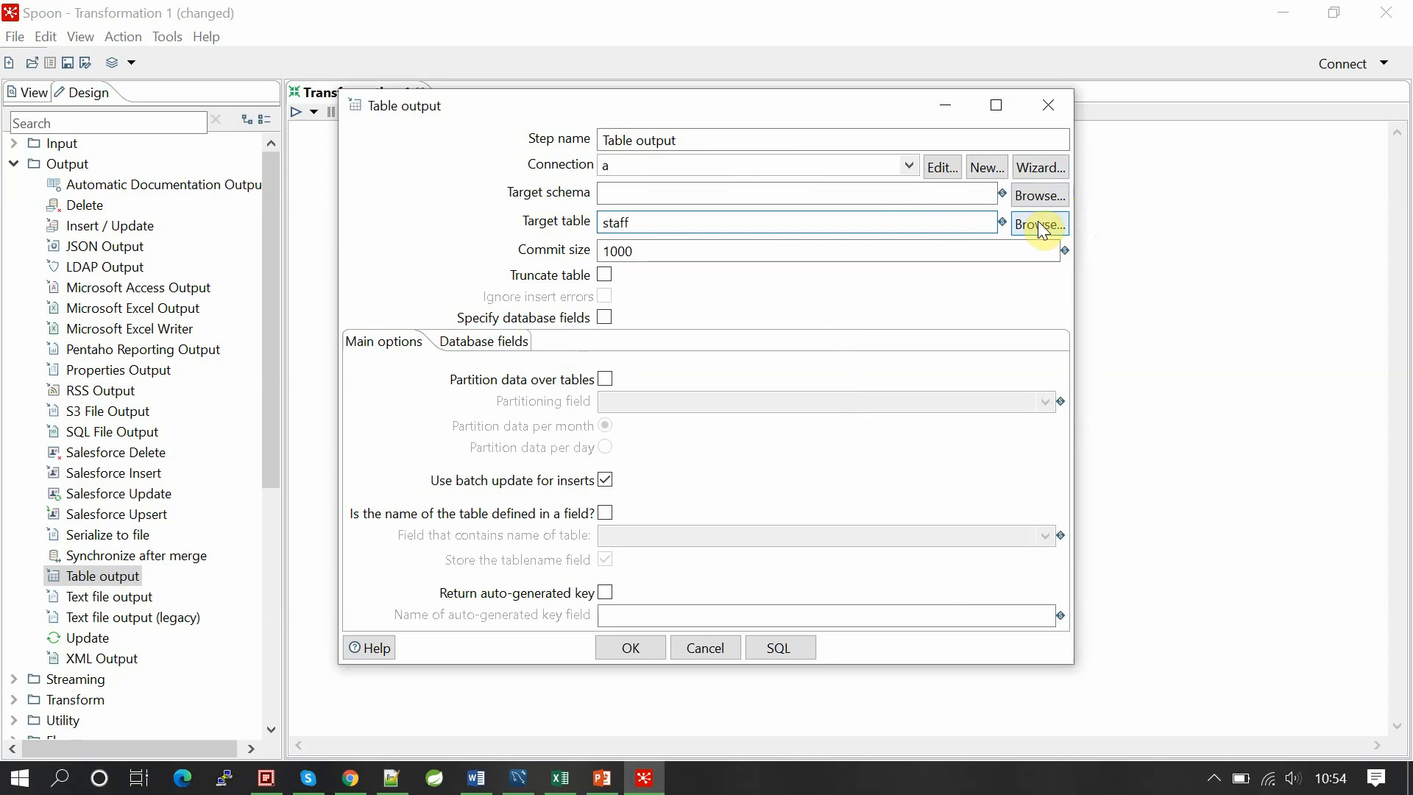
Step: Specify database fields, mapping stream fields id and name to same-named columns, and confirm the settings
{"action": "left_click", "coordinate": [604, 317]}
{"action": "left_click", "coordinate": [517, 346]}
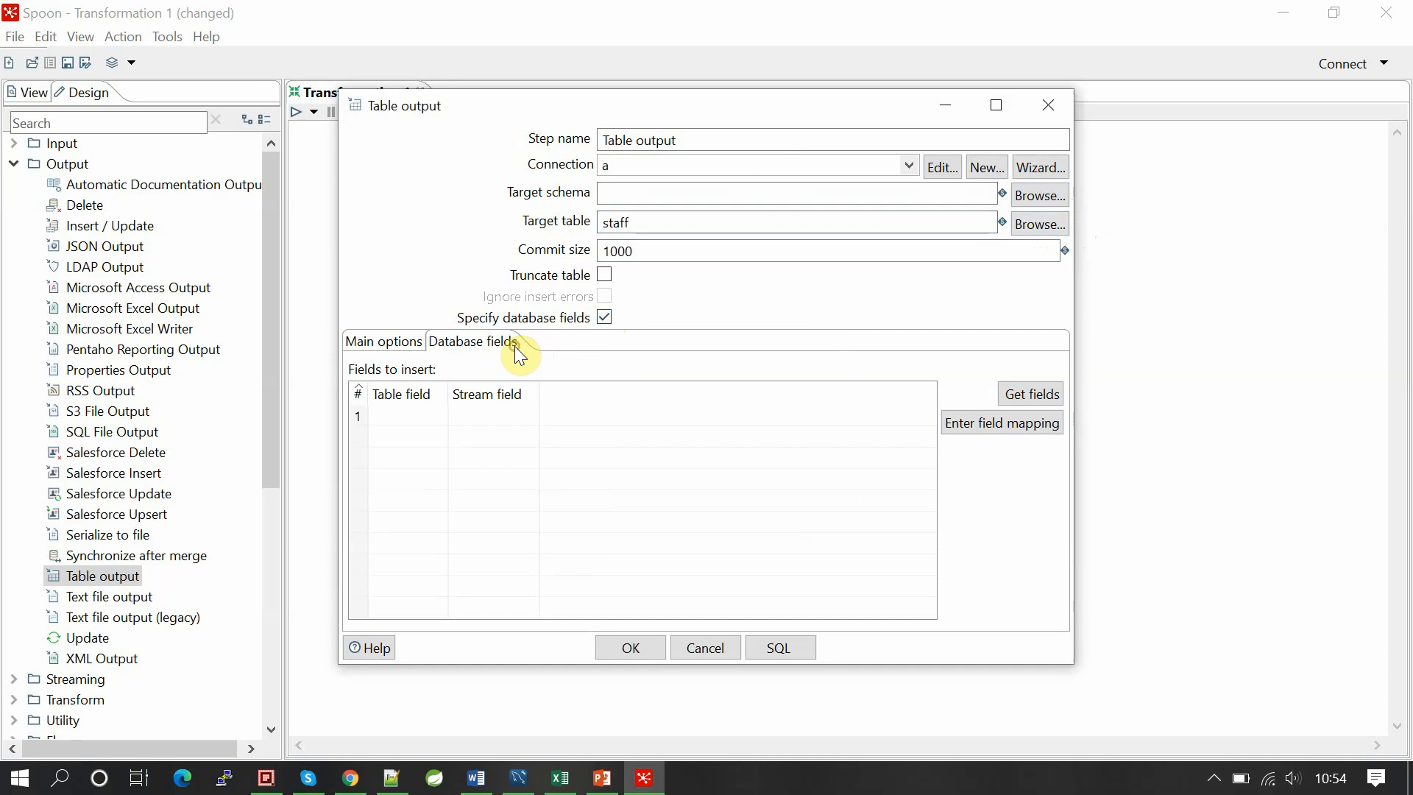
{"action": "left_click", "coordinate": [602, 319]}
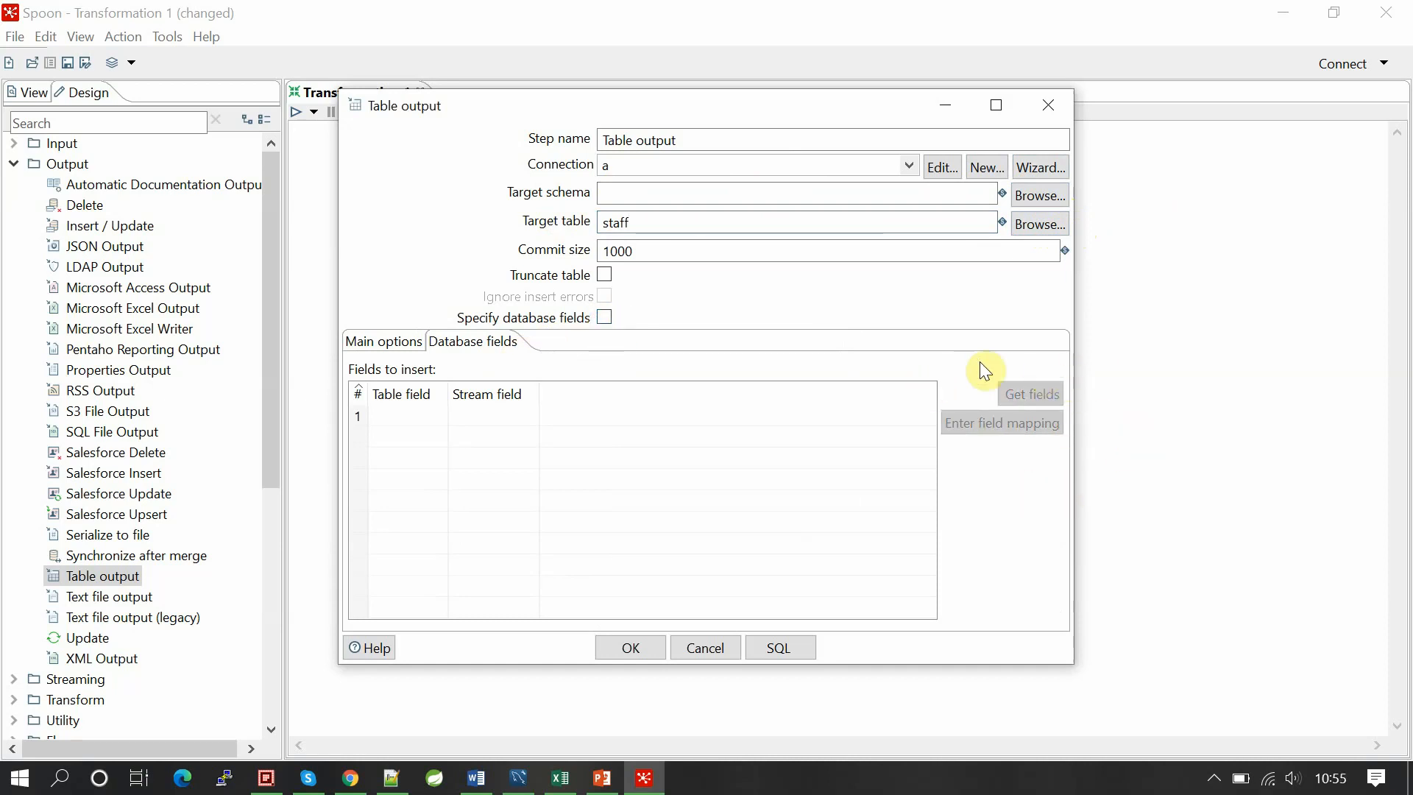
{"action": "left_click", "coordinate": [604, 319]}
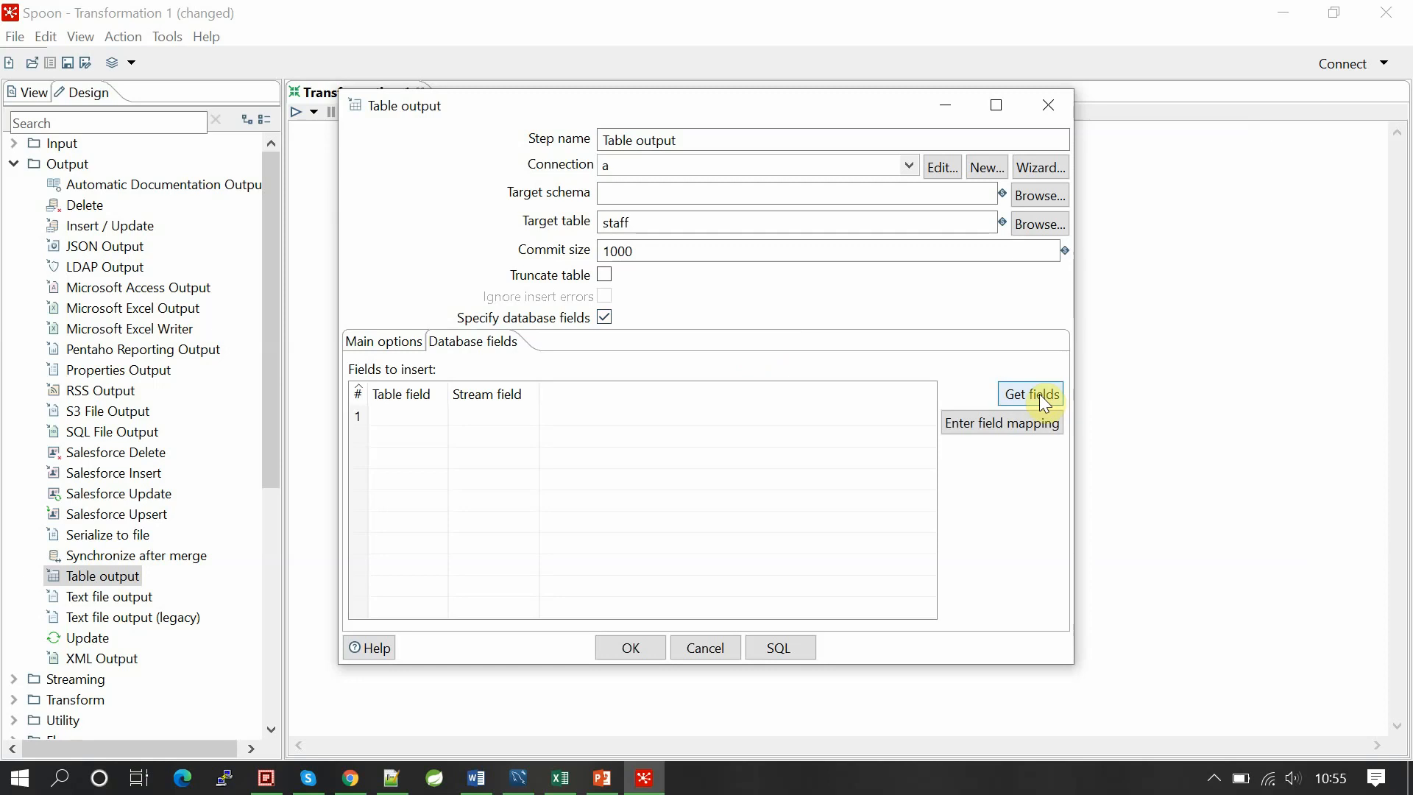
{"action": "left_click", "coordinate": [1043, 403]}
{"action": "left_click", "coordinate": [430, 417]}
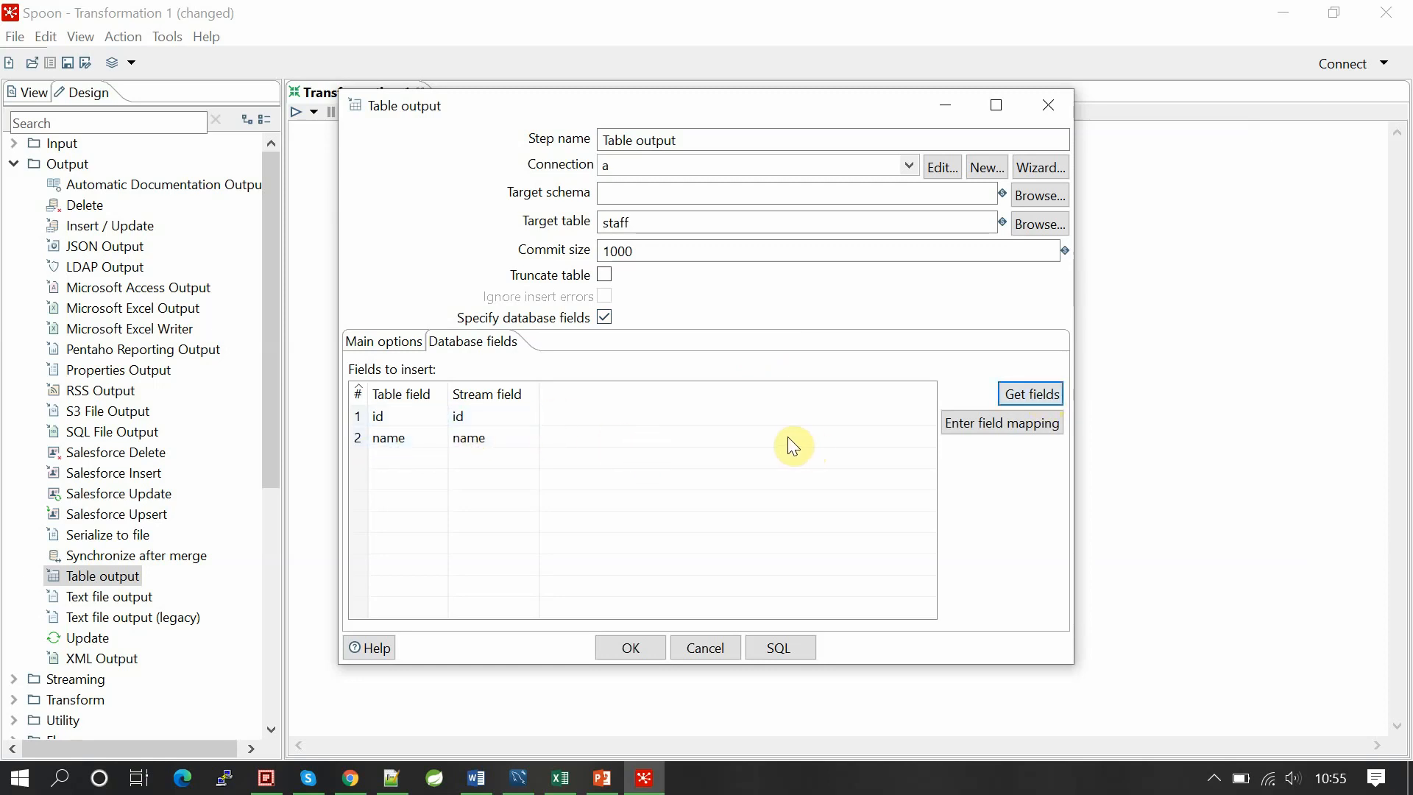
{"action": "left_click", "coordinate": [1033, 393]}
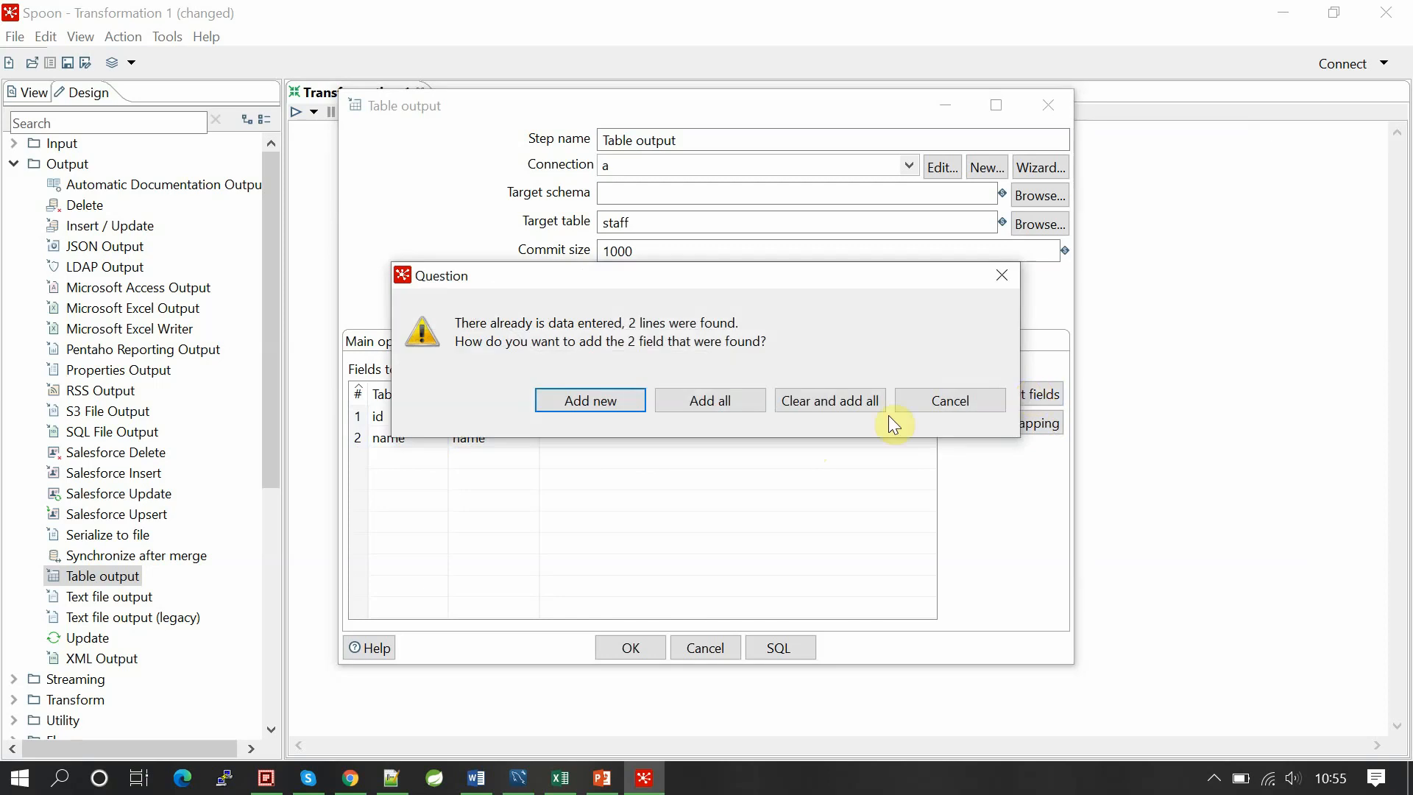
{"action": "left_click", "coordinate": [830, 401]}
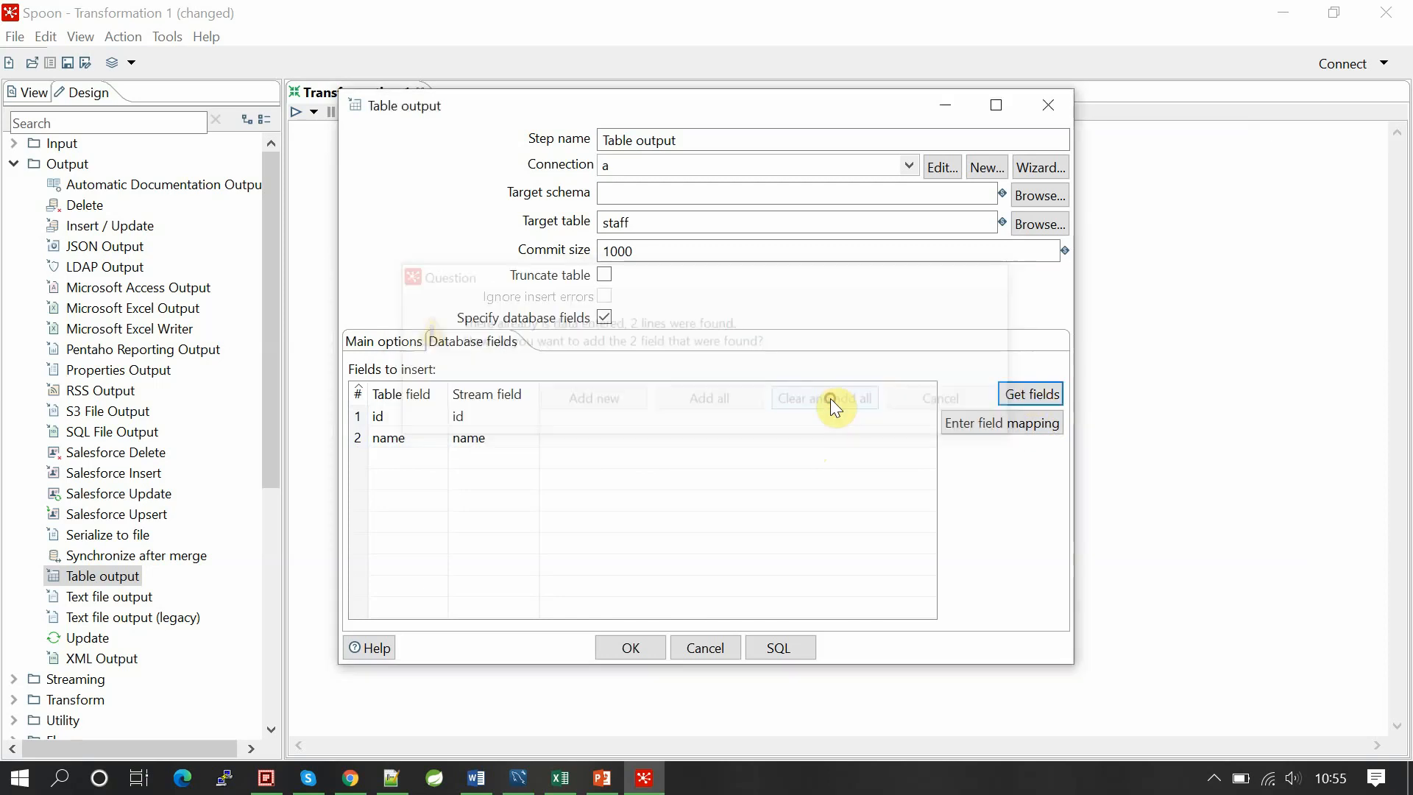
{"action": "left_click", "coordinate": [981, 423]}
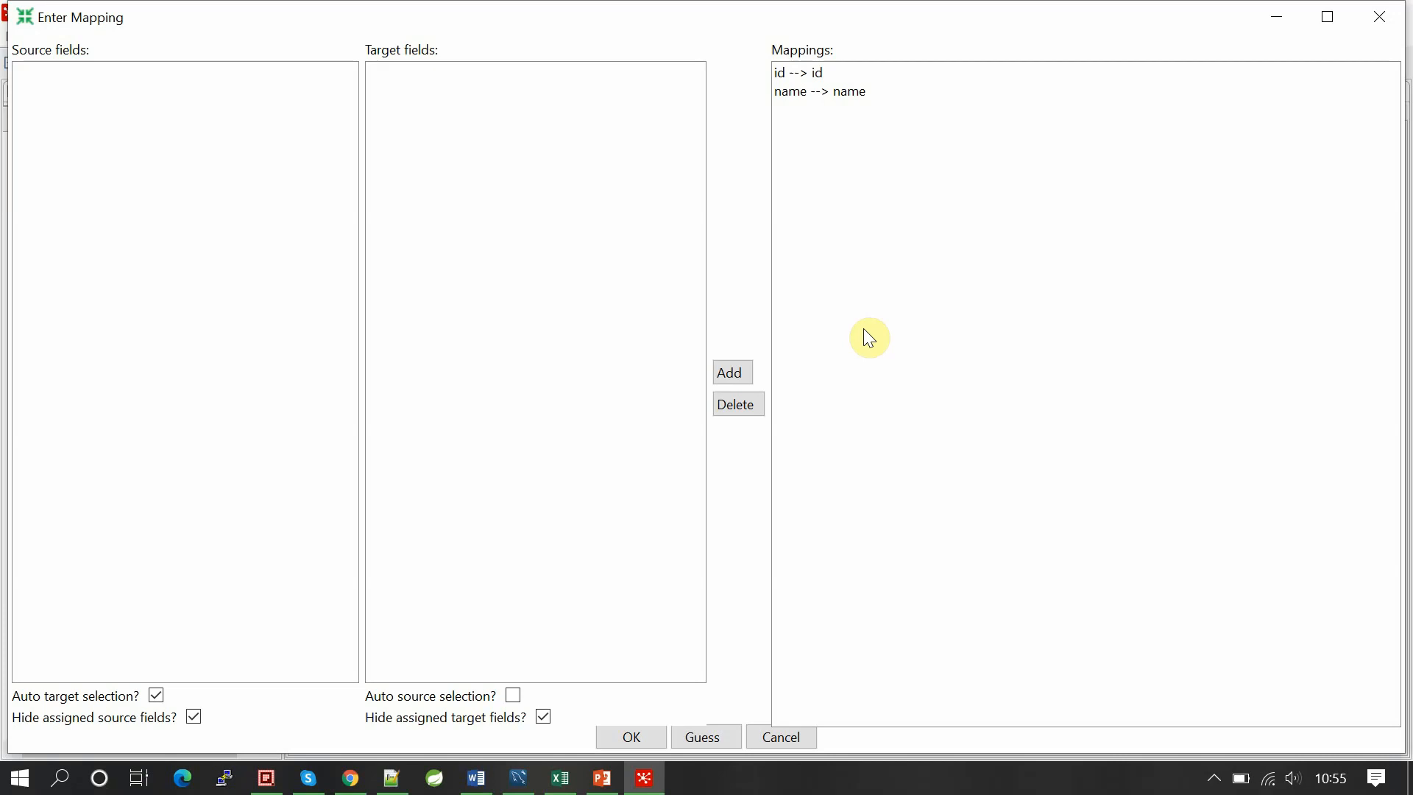
{"action": "left_click", "coordinate": [635, 731]}
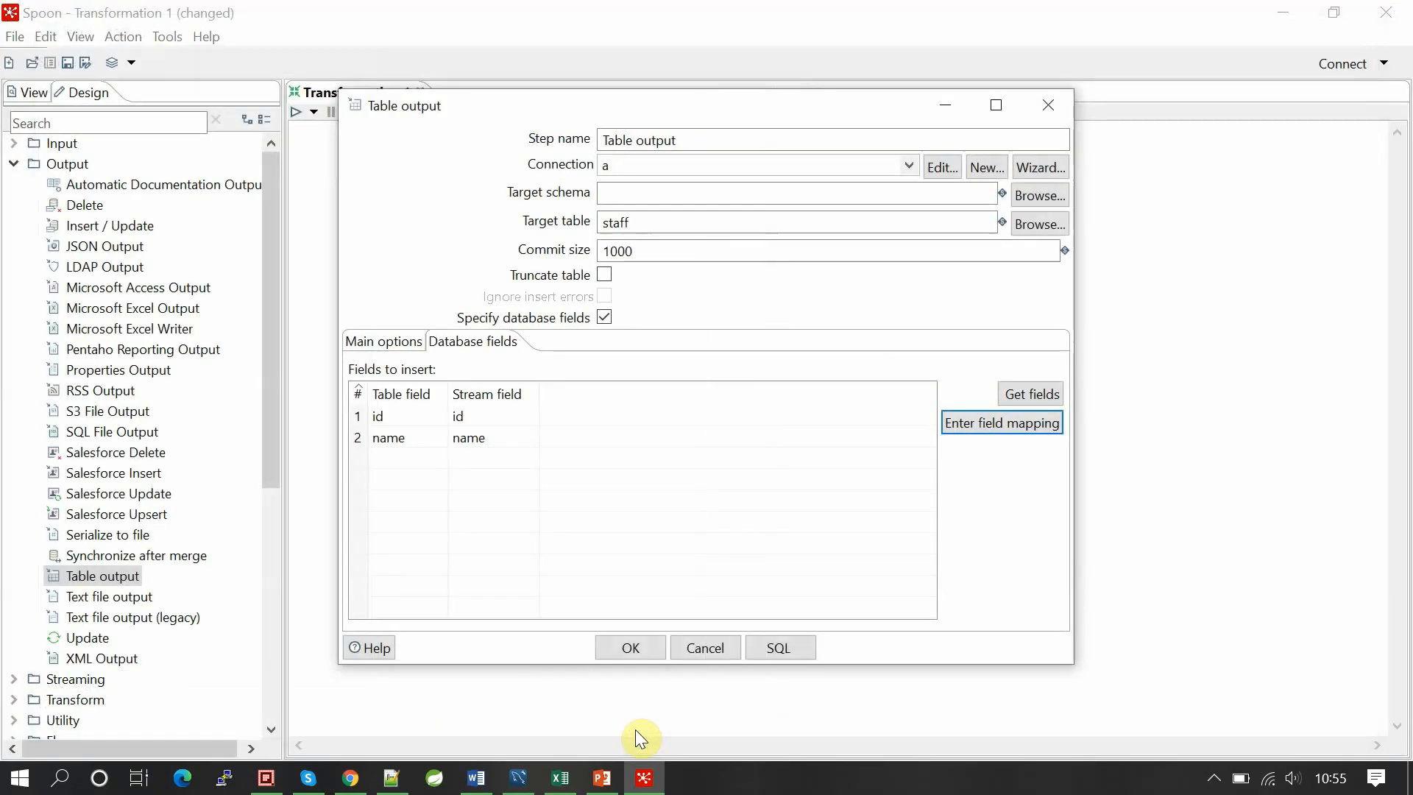
{"action": "left_click", "coordinate": [628, 639]}
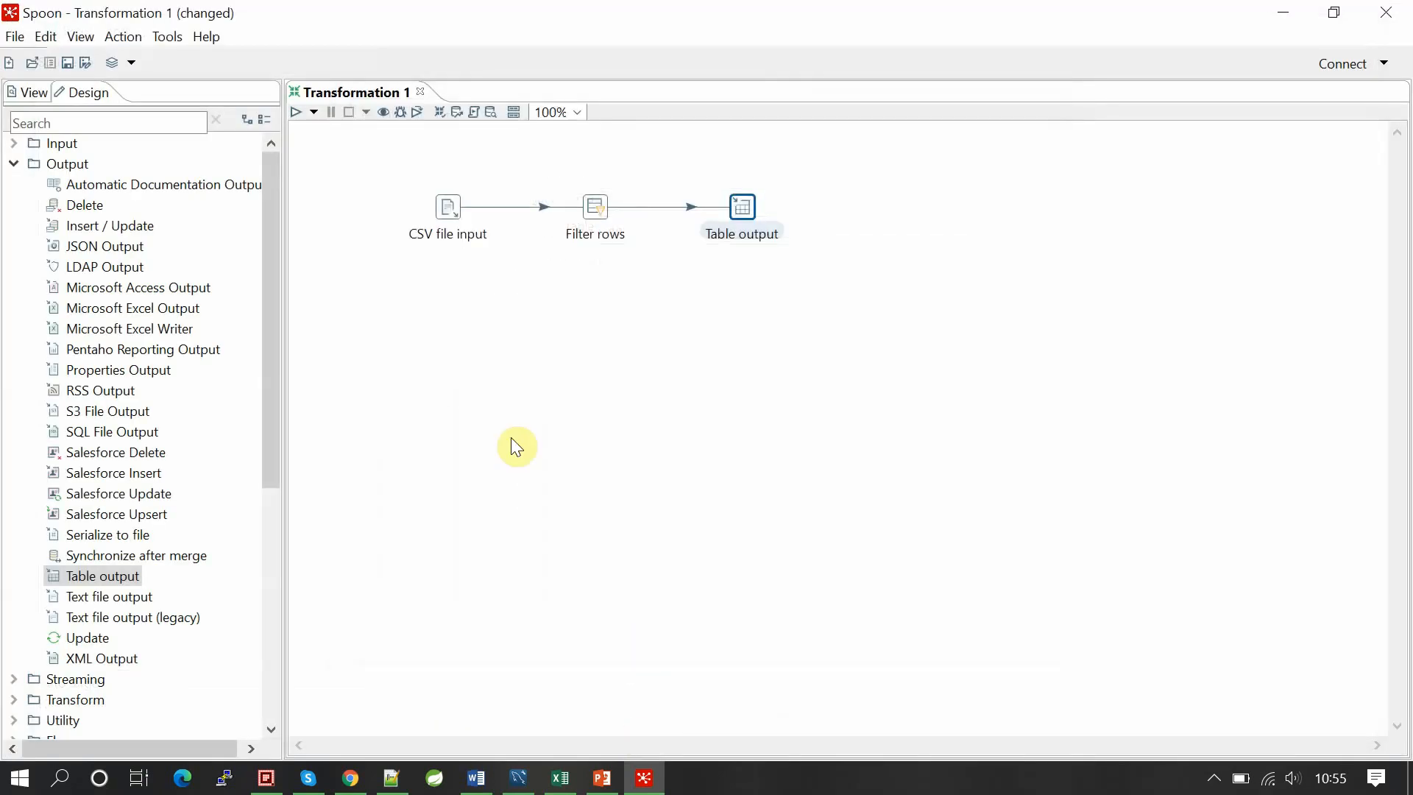
Step: Save the transformation as filters_data
{"action": "key", "text": "ctrl+s"}
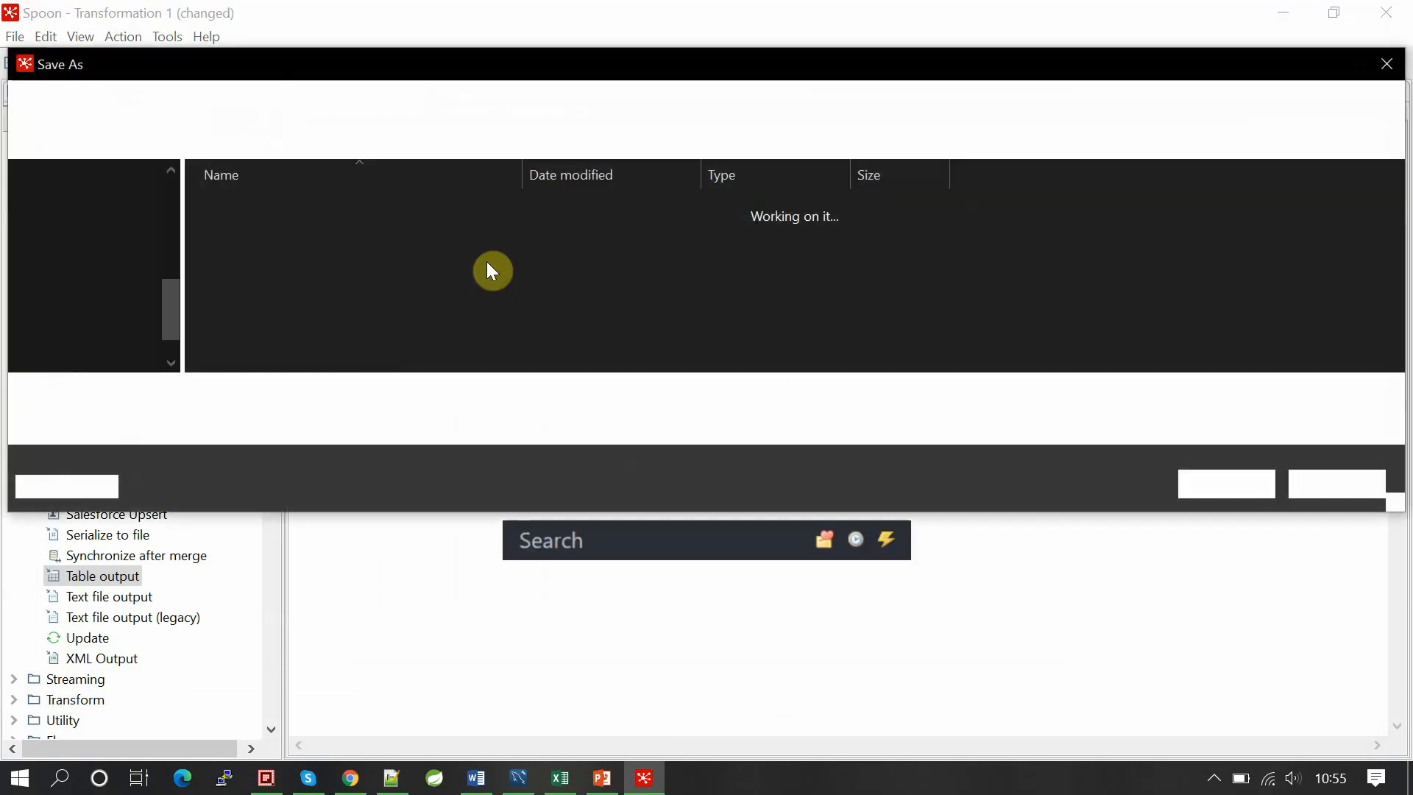
{"action": "type", "text": "filters.ktr"}
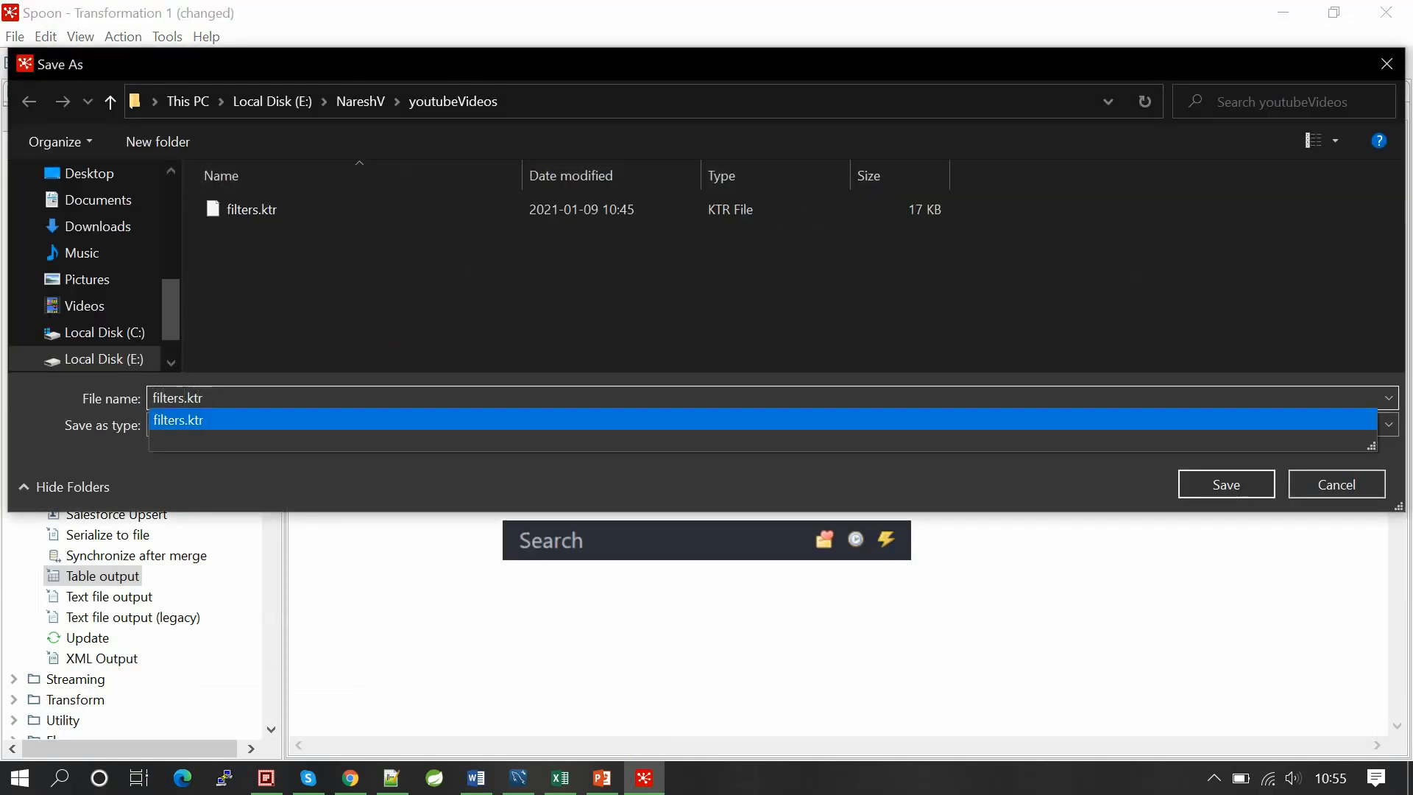
{"action": "type", "text": "_data"}
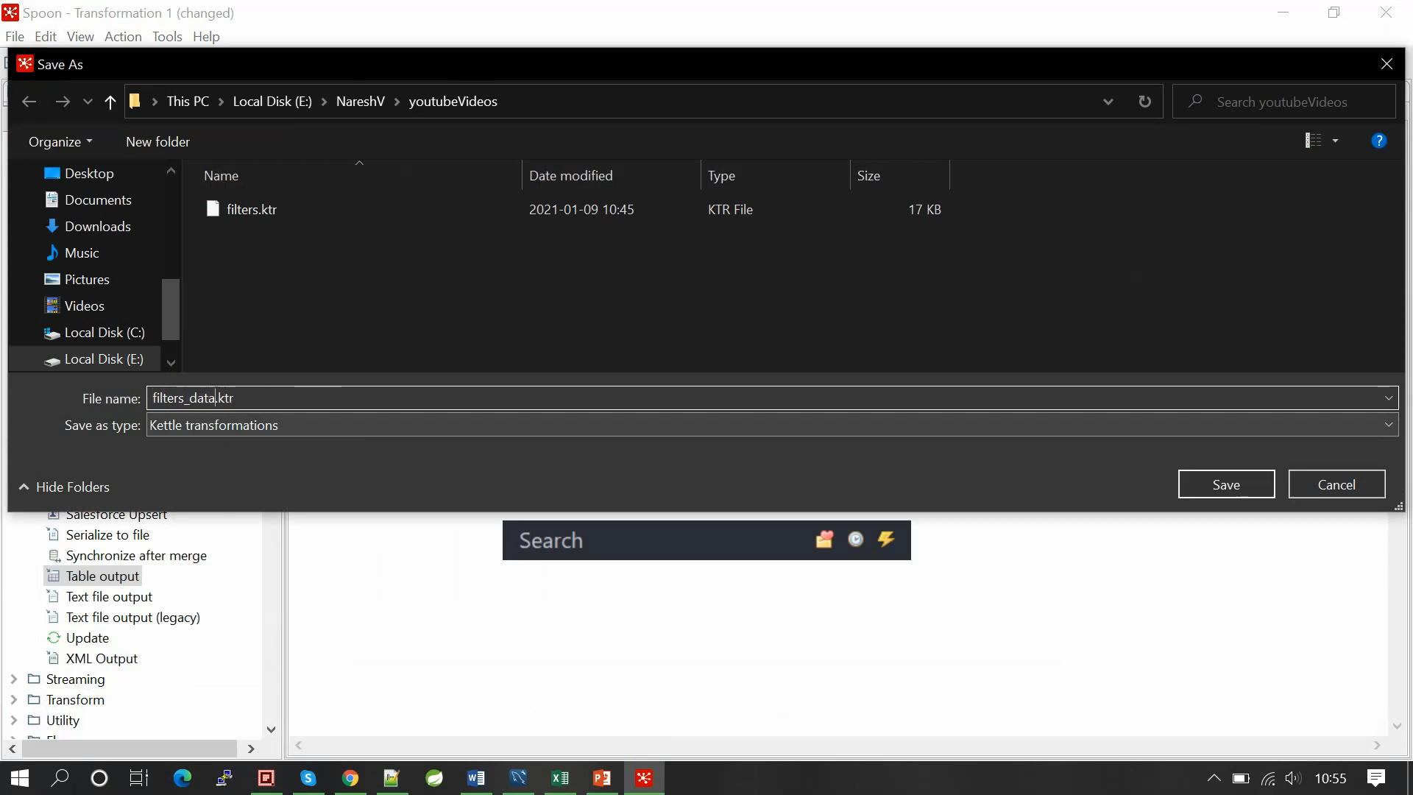
{"action": "key", "text": "Return"}
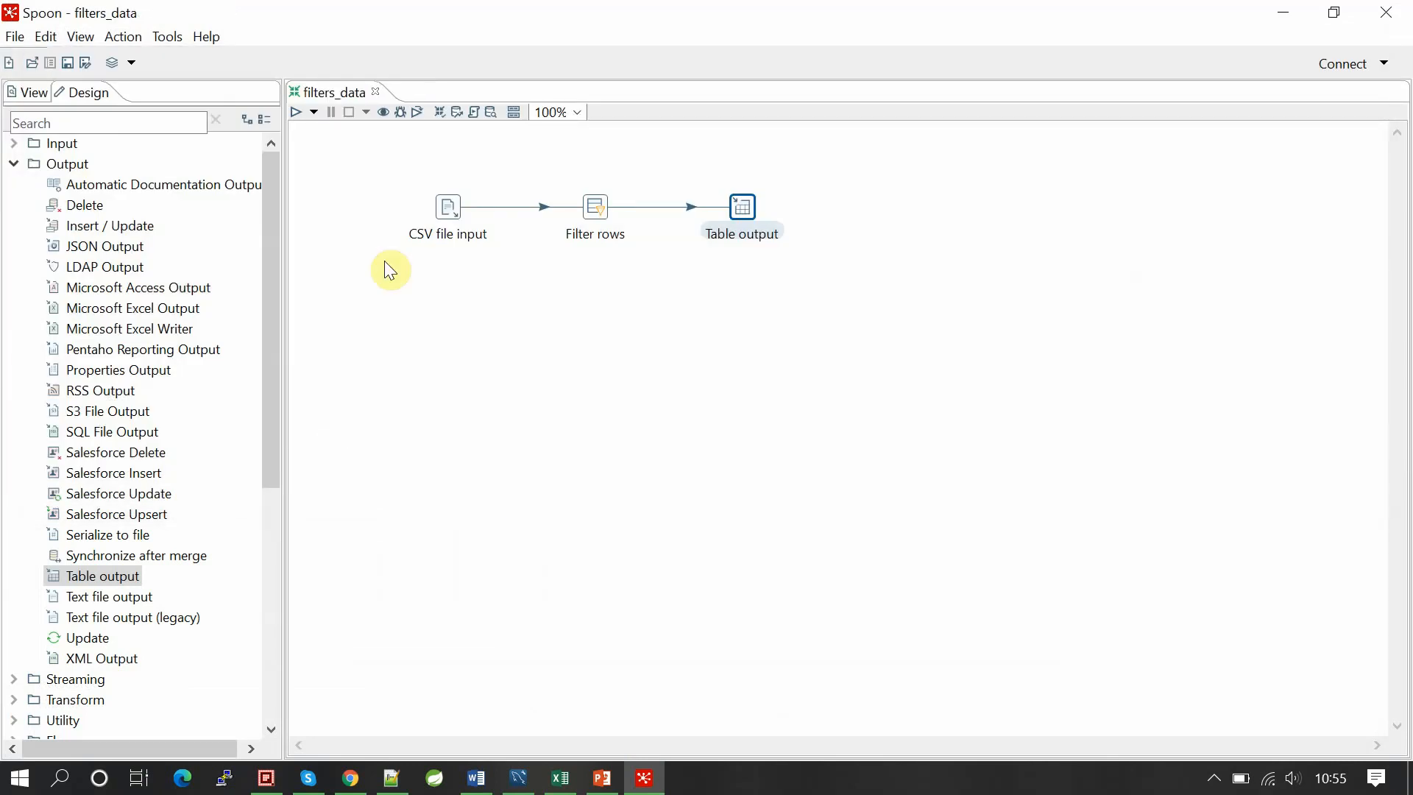
Step: Run the transformation at Detailed log level and check the rows written in the log
{"action": "left_click", "coordinate": [296, 111]}
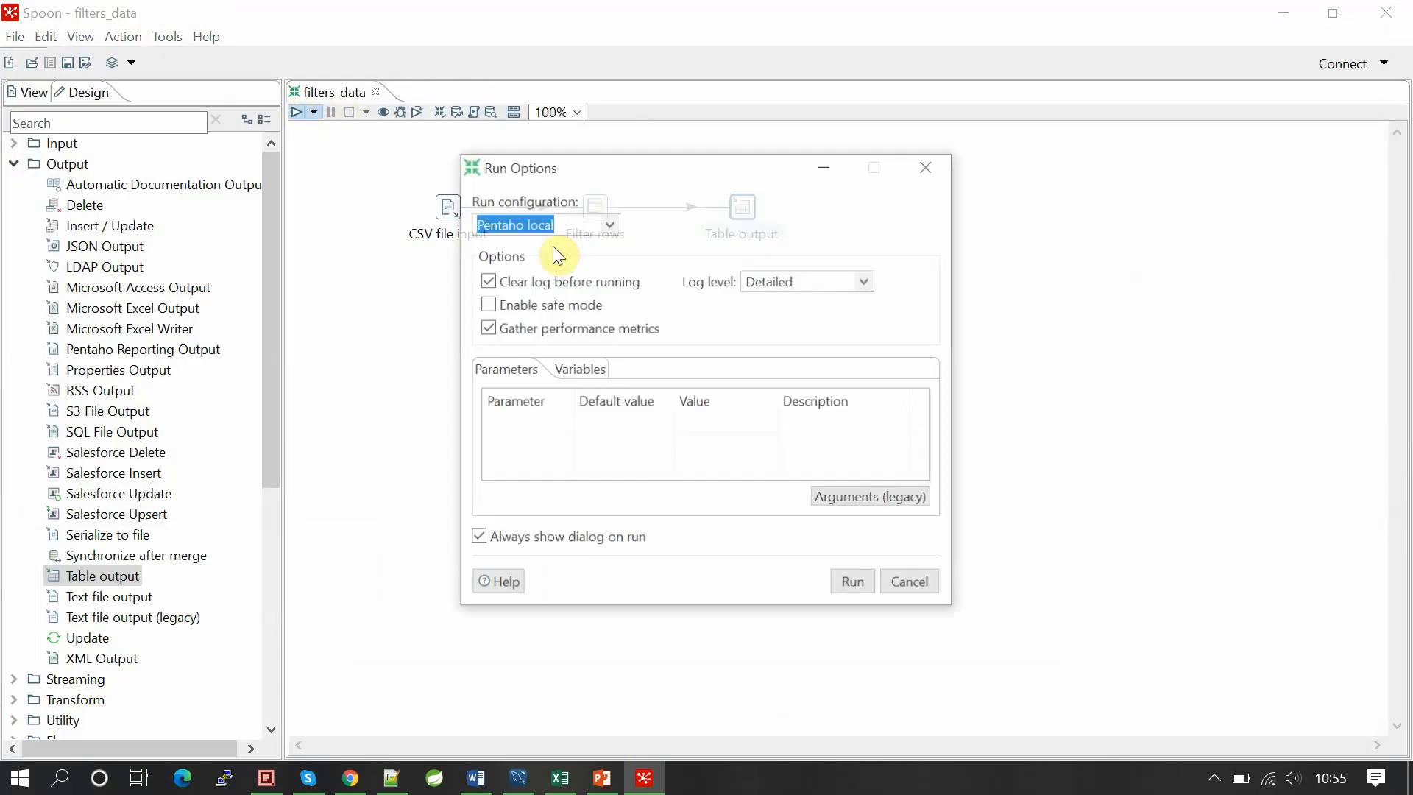
{"action": "left_click", "coordinate": [868, 281]}
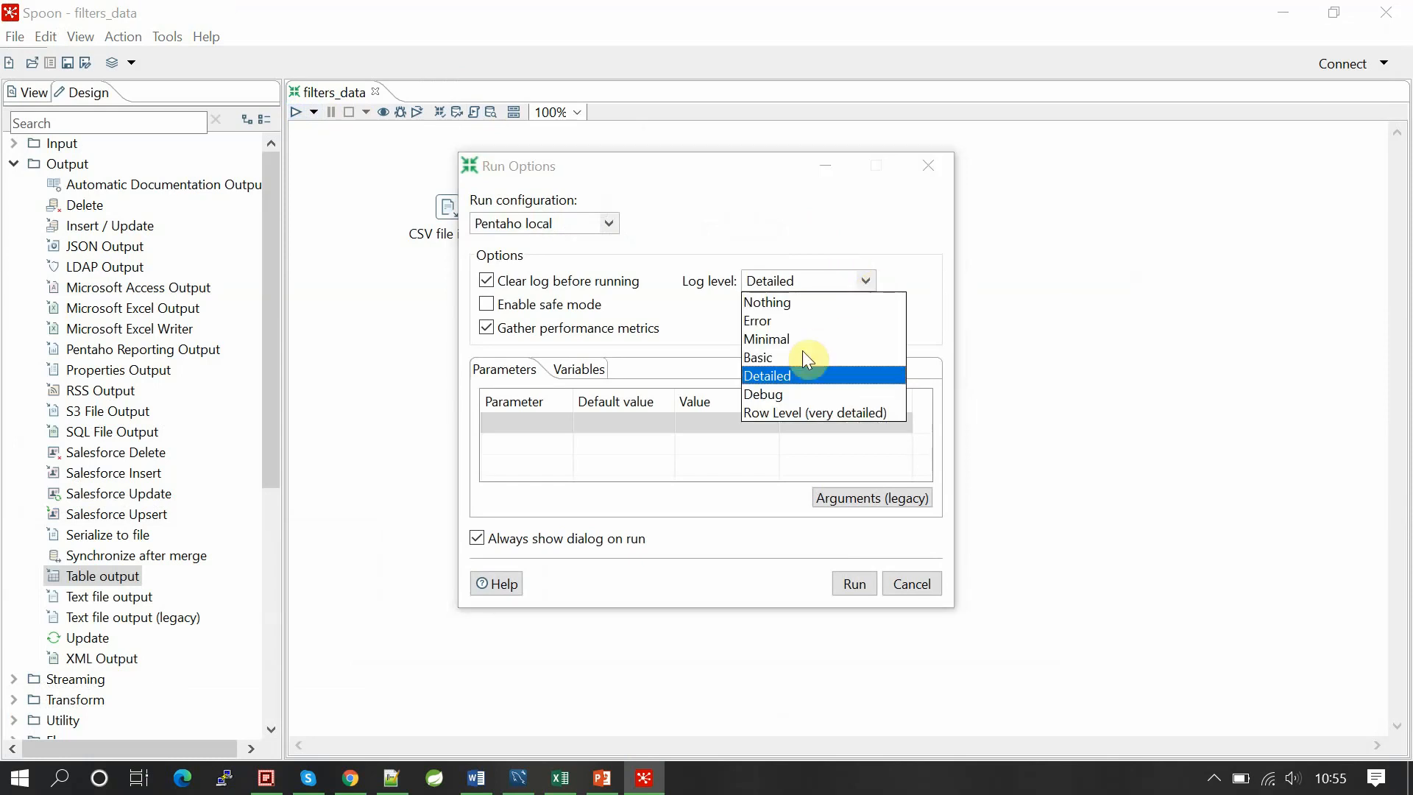
{"action": "left_click", "coordinate": [779, 381]}
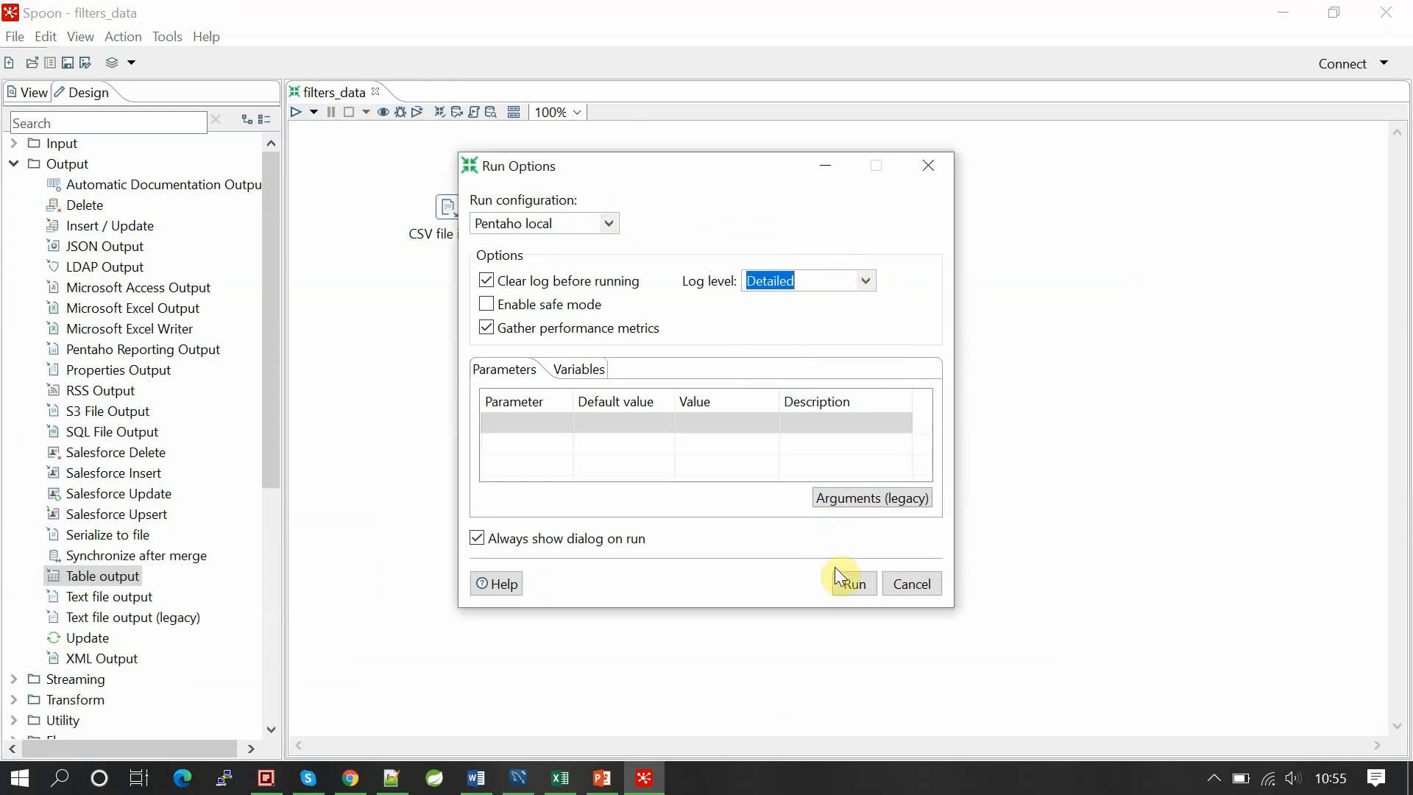
{"action": "left_click", "coordinate": [852, 584]}
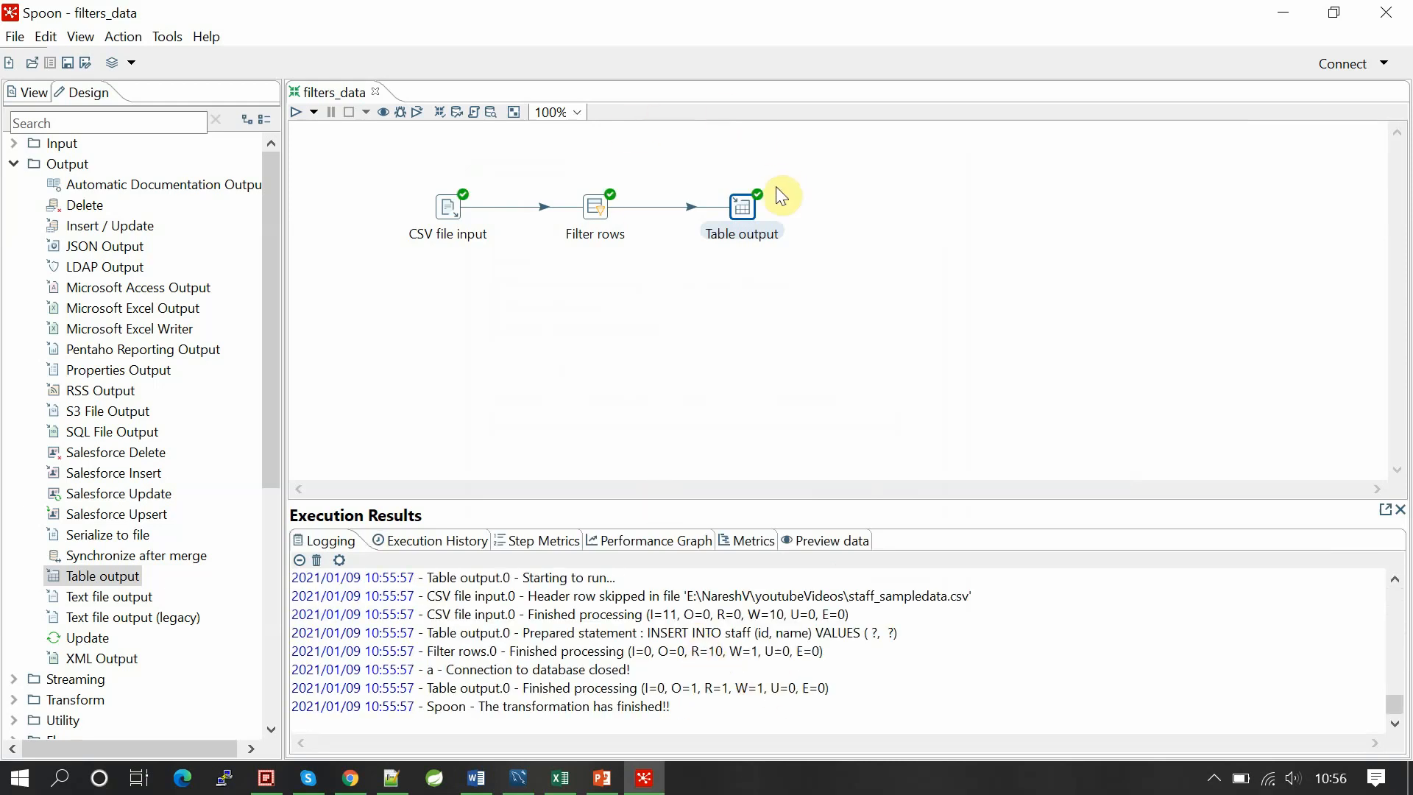
{"action": "scroll", "coordinate": [766, 655], "scroll_direction": "up", "scroll_amount": 2}
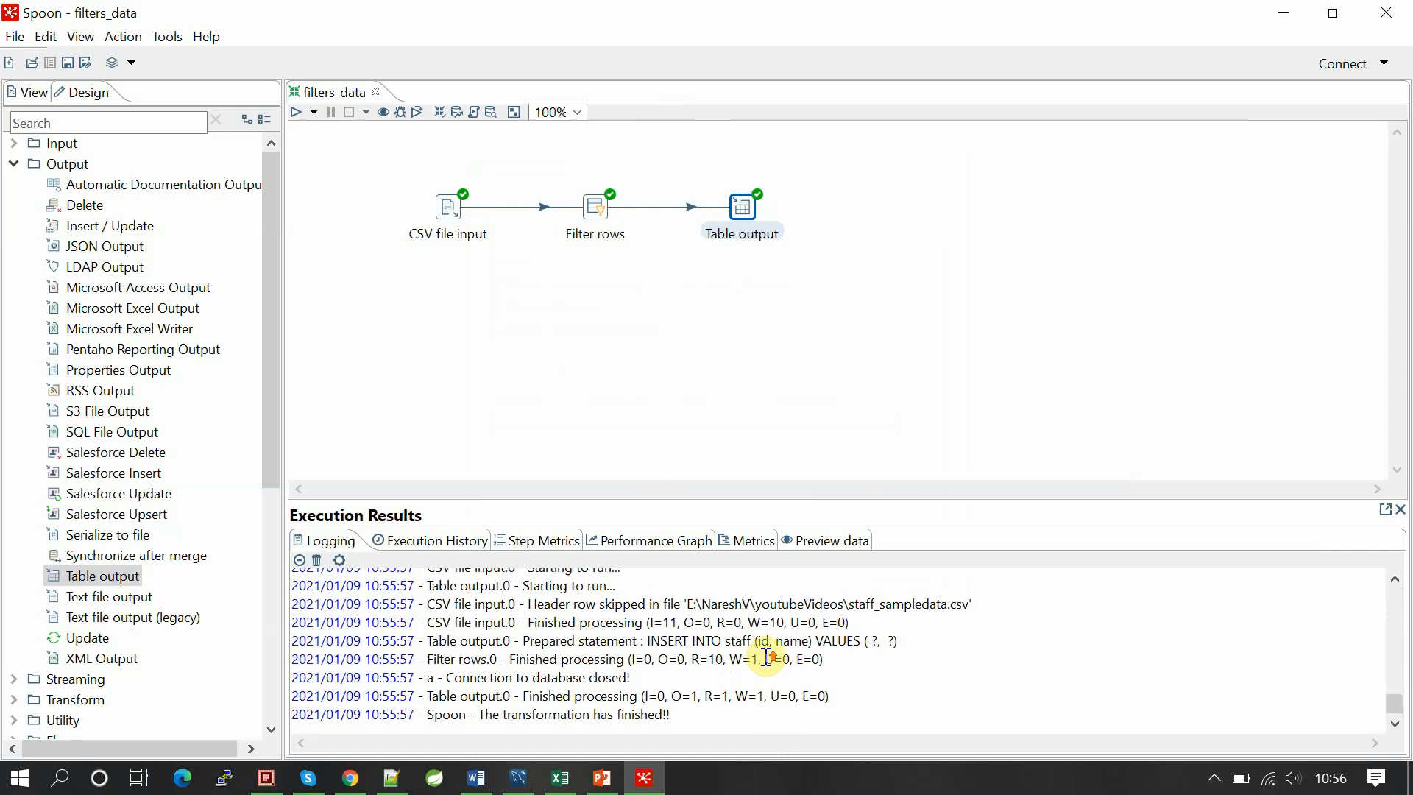
{"action": "scroll", "coordinate": [766, 655], "scroll_direction": "down", "scroll_amount": 2}
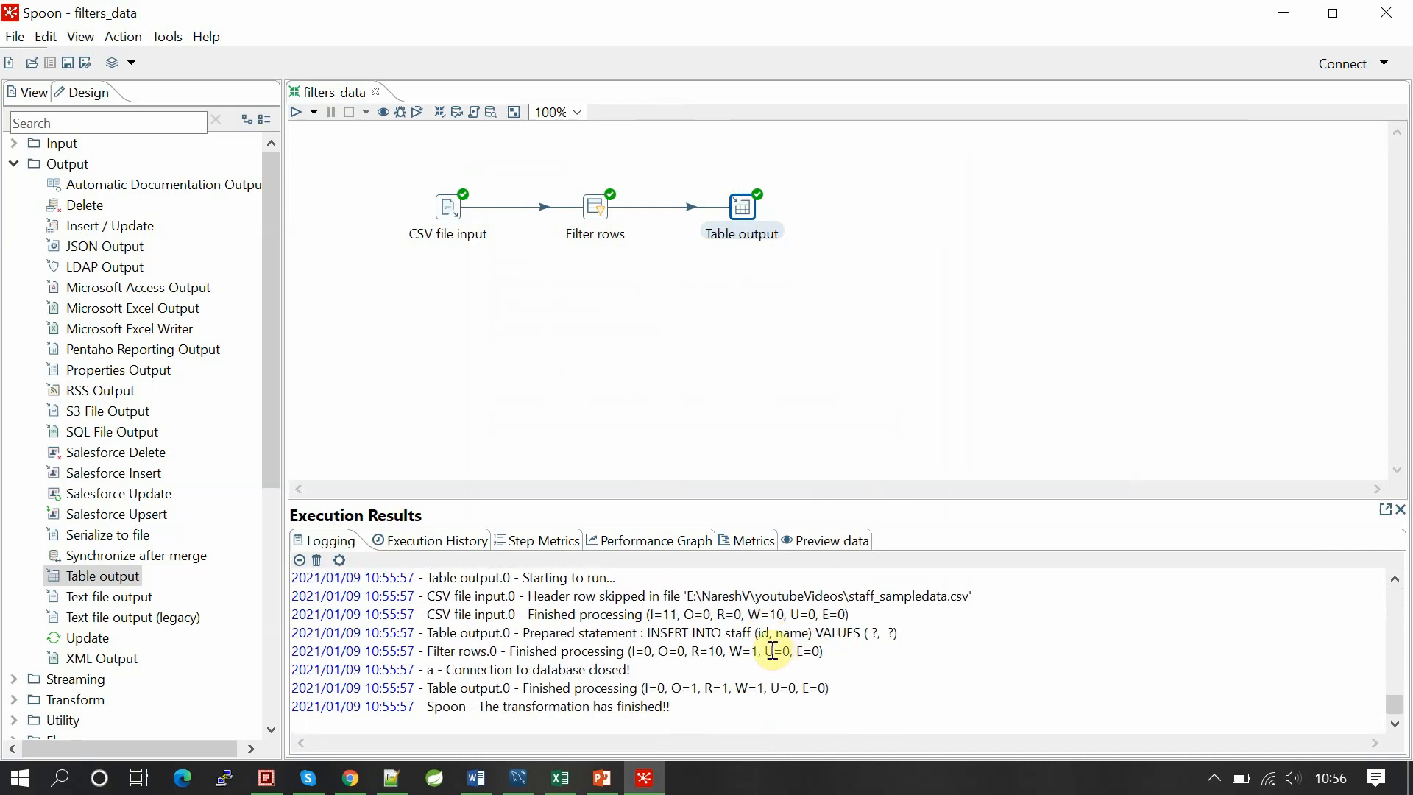
{"action": "double_click", "coordinate": [755, 651]}
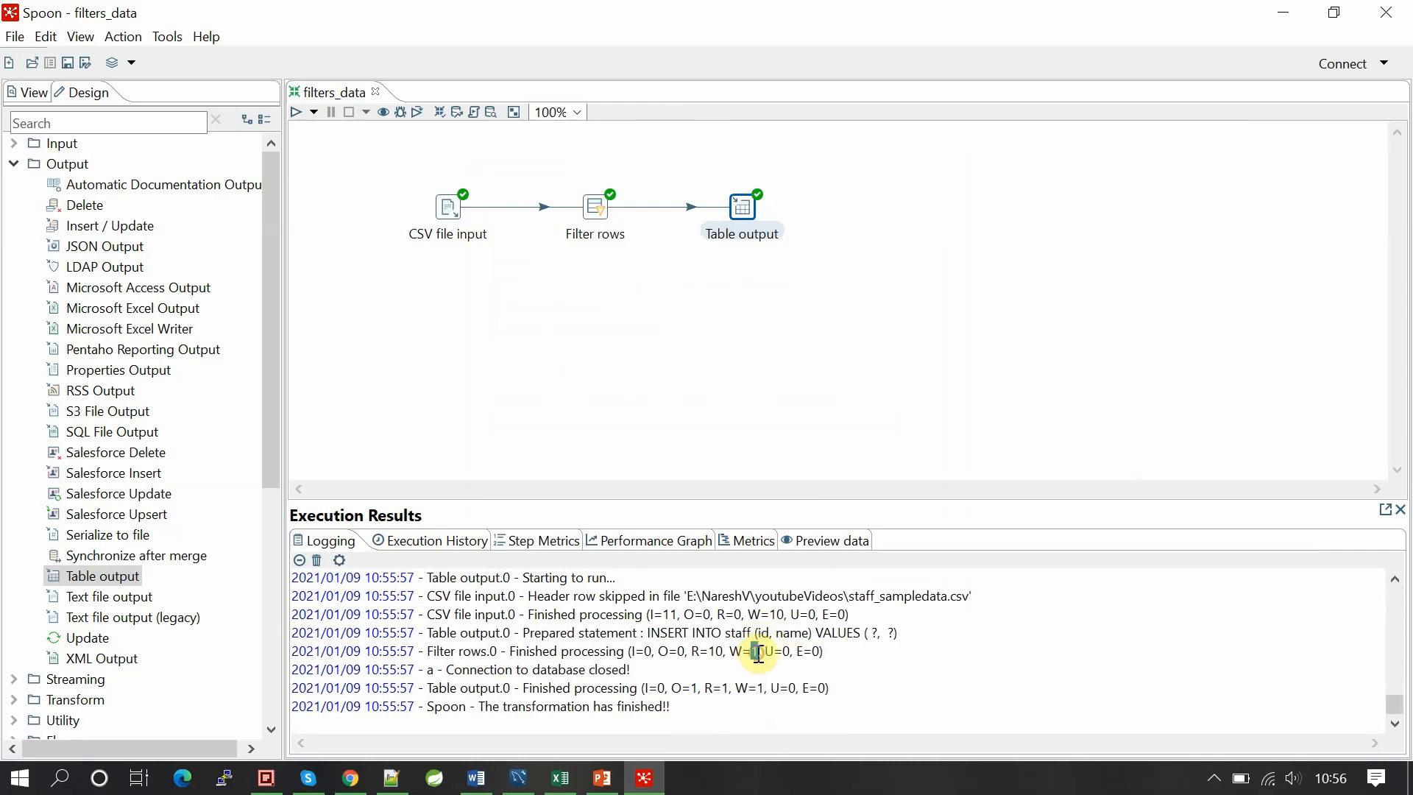
Step: Rerun select * from staff in MySQL Workbench, getting only id 3 / staff3, then return to Spoon
{"action": "left_click", "coordinate": [518, 778]}
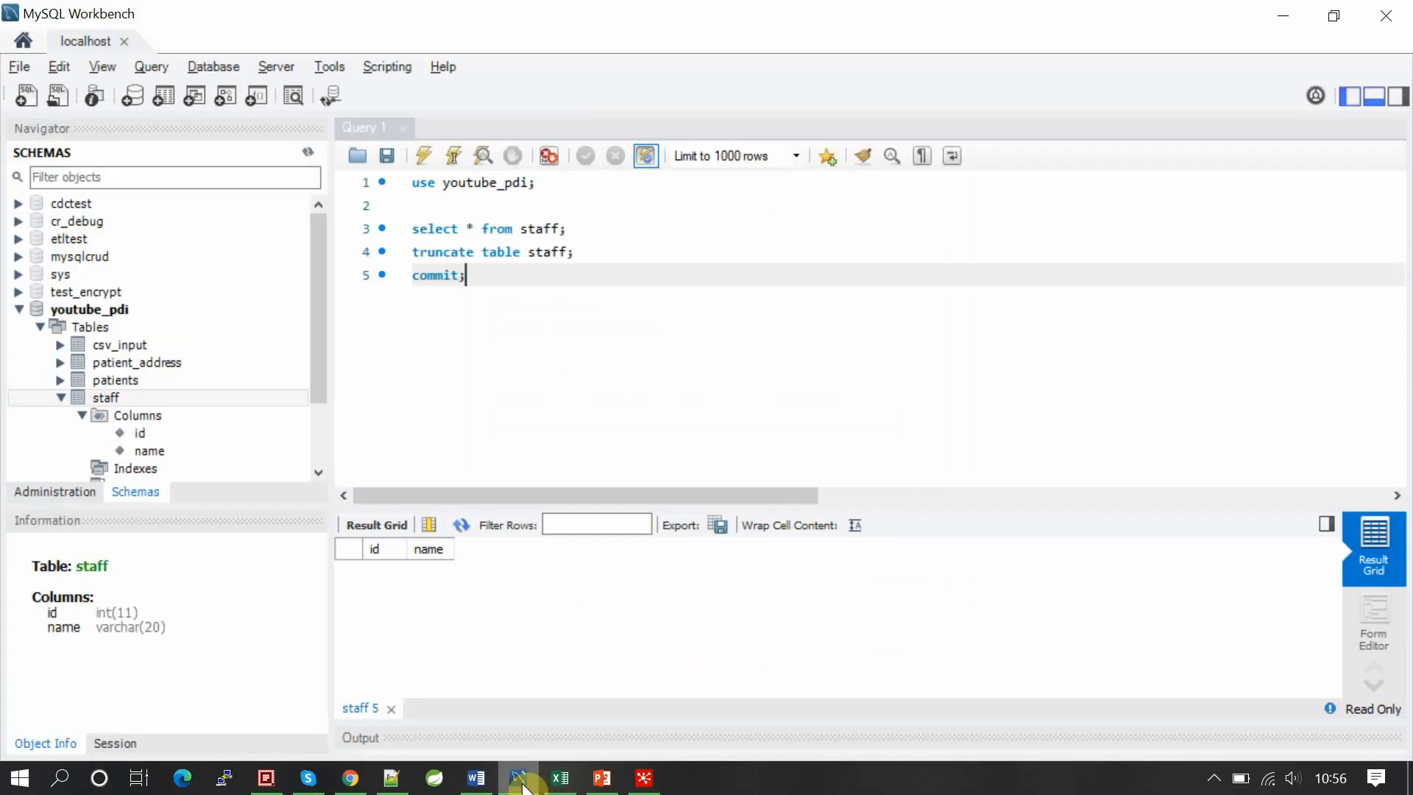
{"action": "left_click_drag", "start_coordinate": [568, 230], "coordinate": [393, 238]}
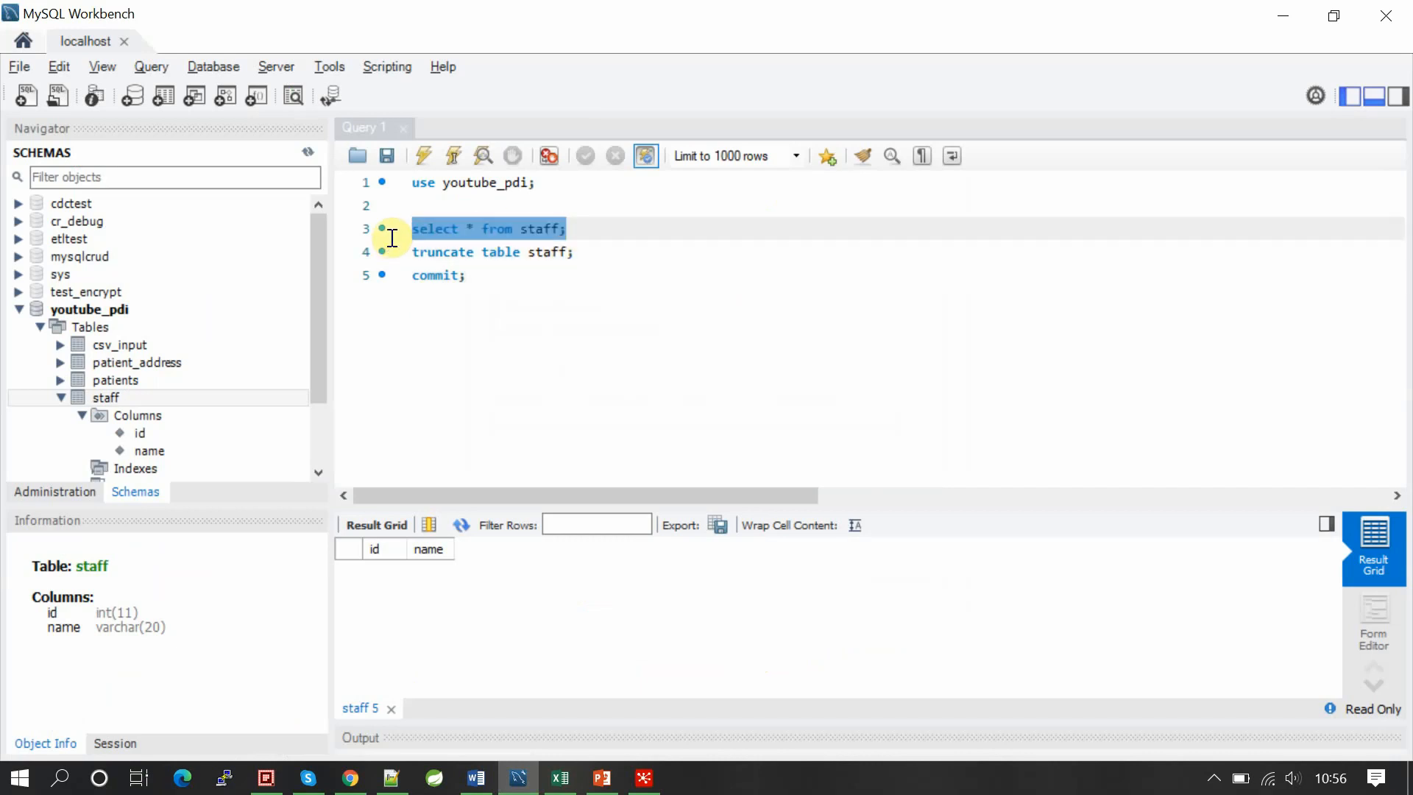
{"action": "left_click", "coordinate": [423, 155]}
{"action": "left_click", "coordinate": [379, 574]}
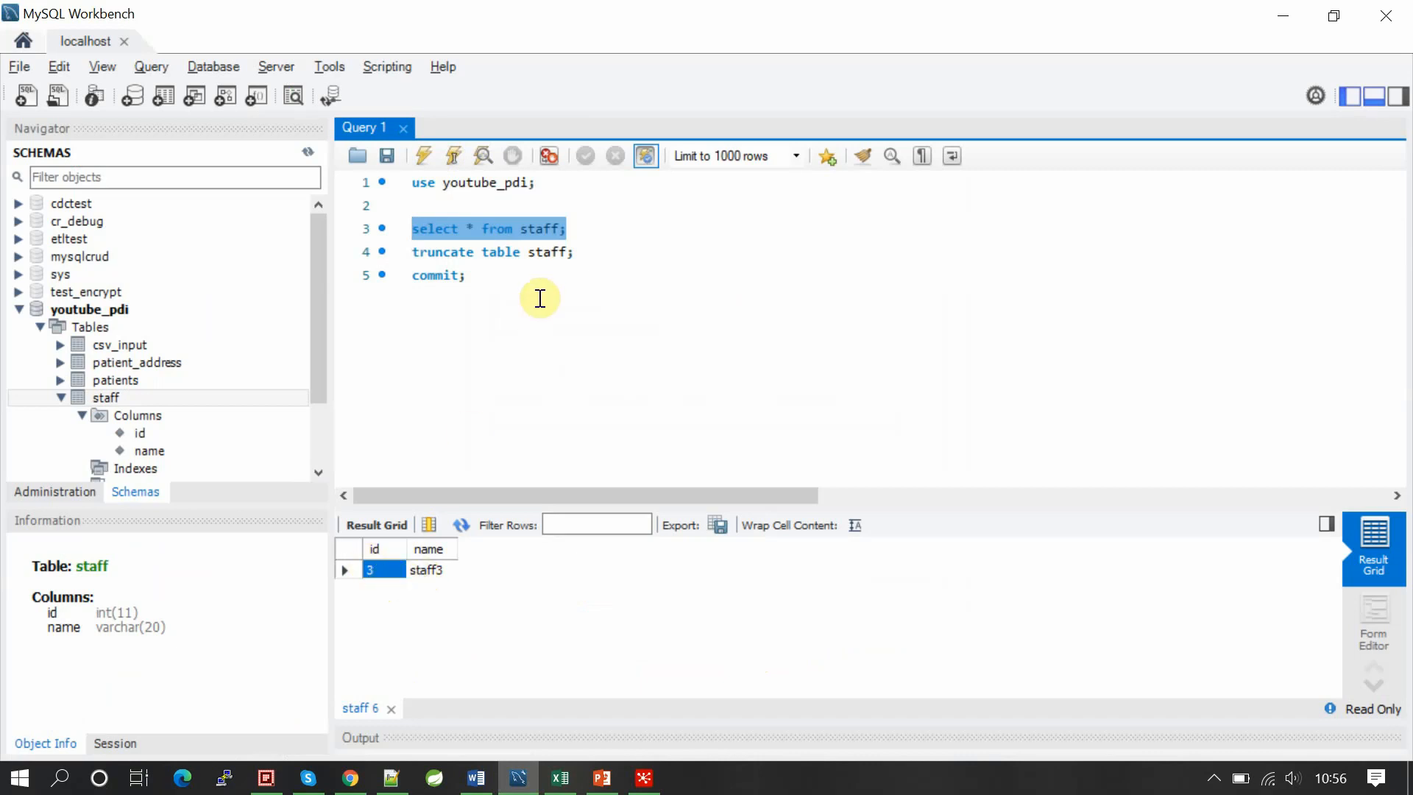
{"action": "key", "text": "alt+Tab"}
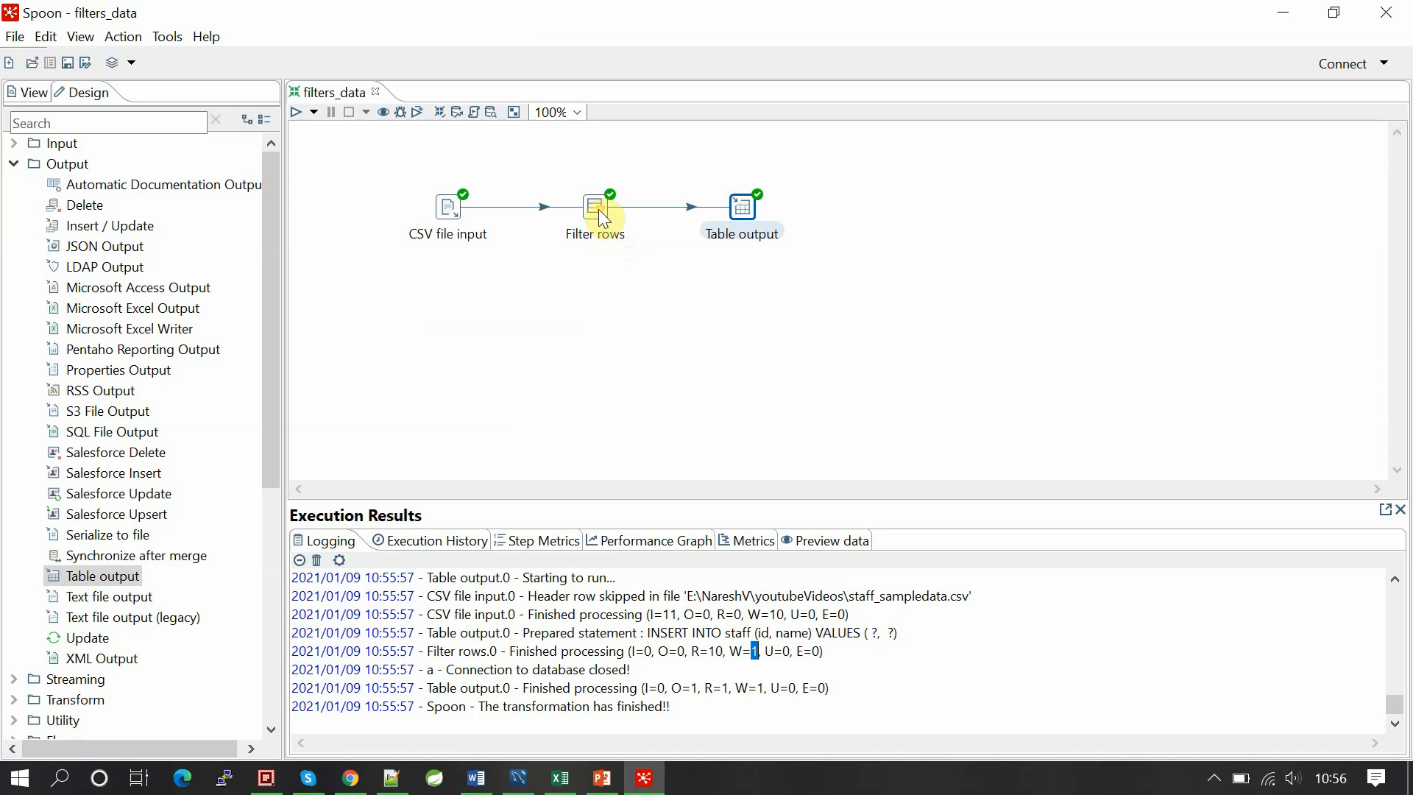
Step: Add a second condition to Filter rows, joined to the first with OR
{"action": "mouse_move", "coordinate": [599, 210]}
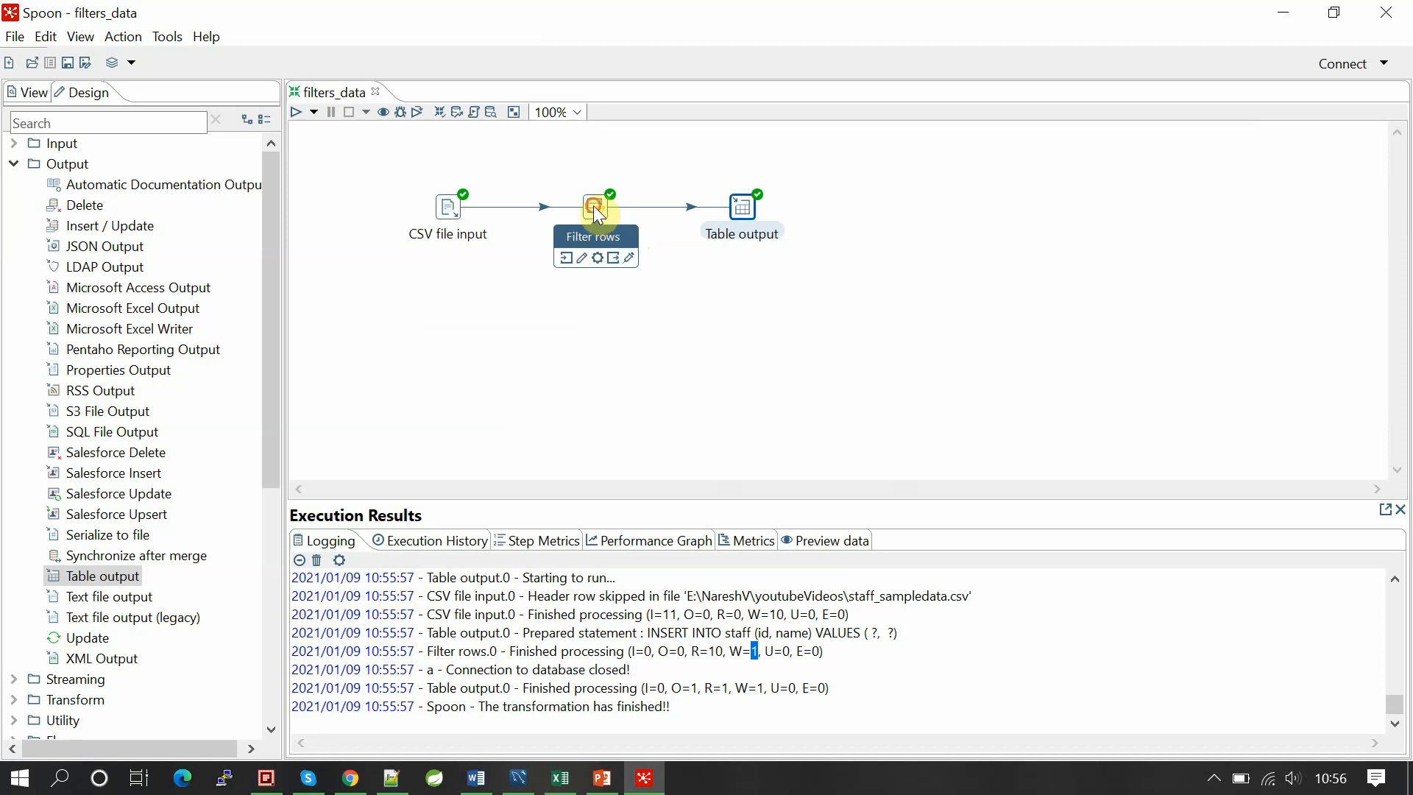
{"action": "left_click", "coordinate": [593, 206]}
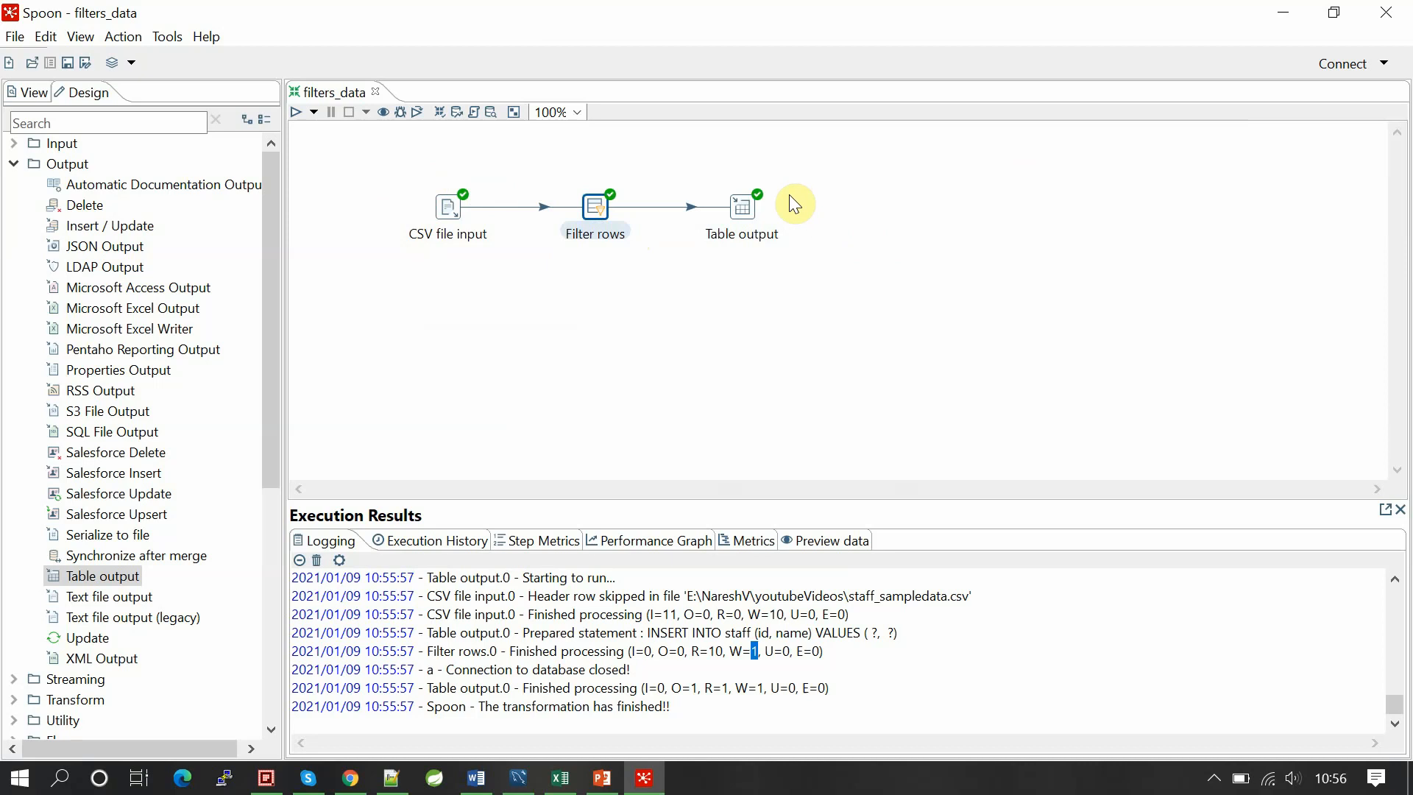
{"action": "left_click_drag", "start_coordinate": [708, 153], "coordinate": [829, 247]}
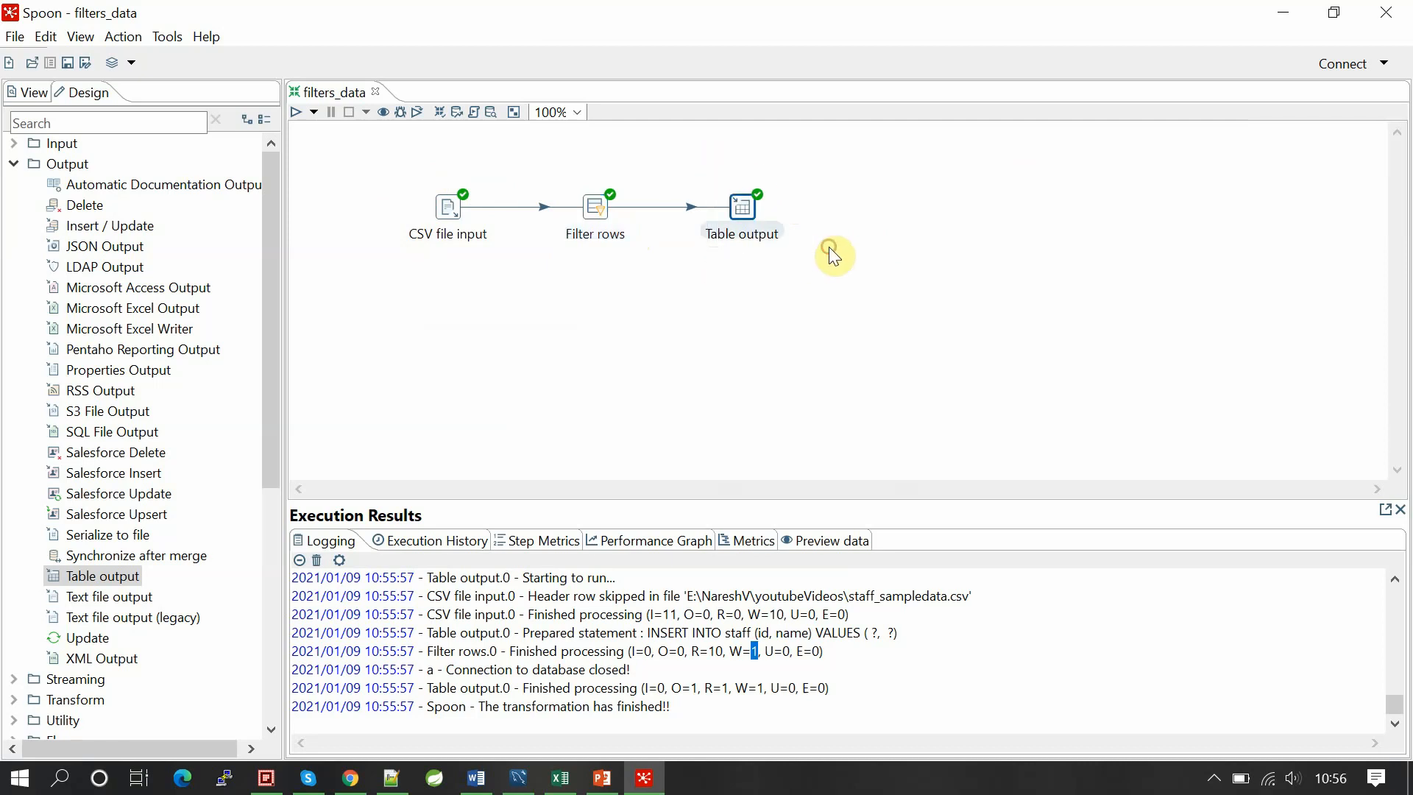
{"action": "left_click", "coordinate": [790, 341]}
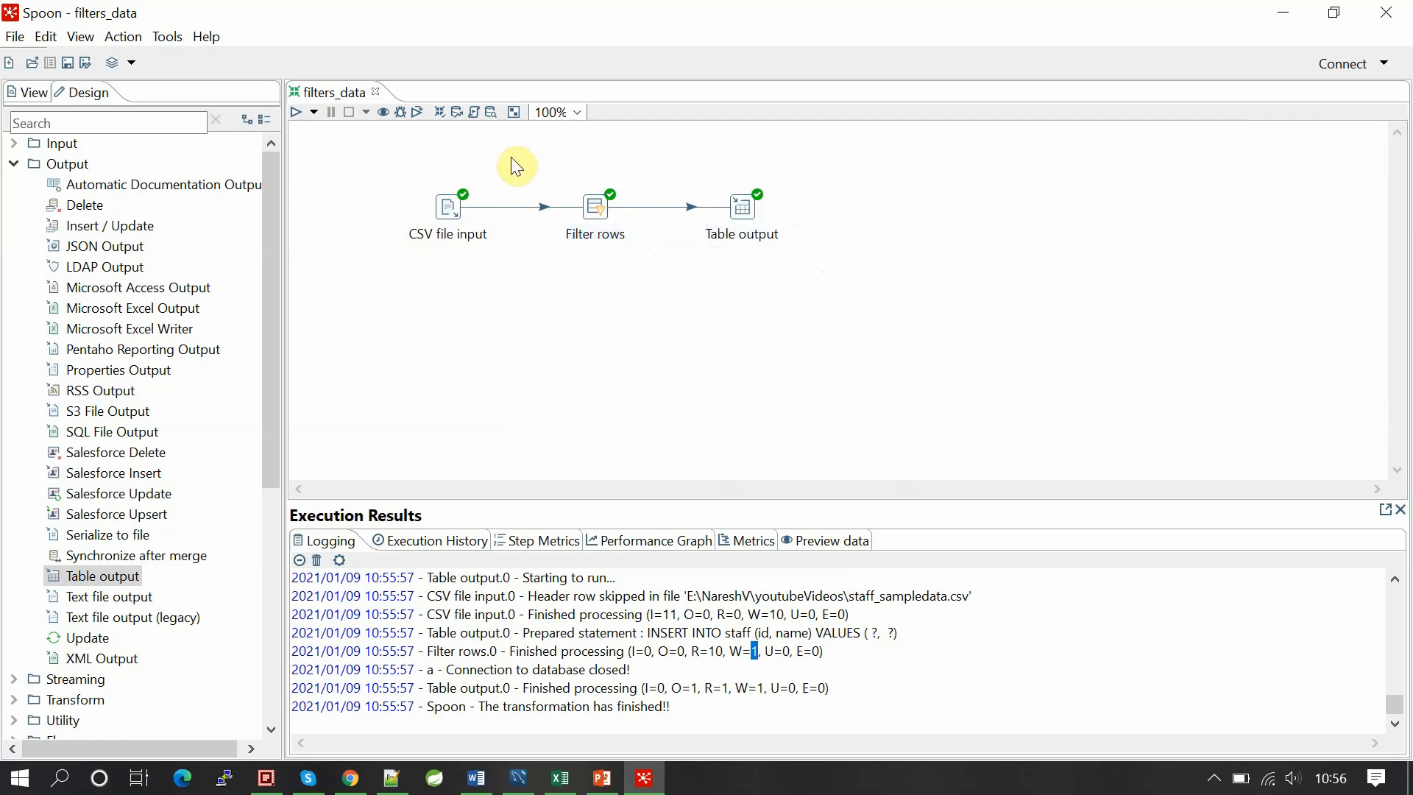
{"action": "double_click", "coordinate": [593, 215]}
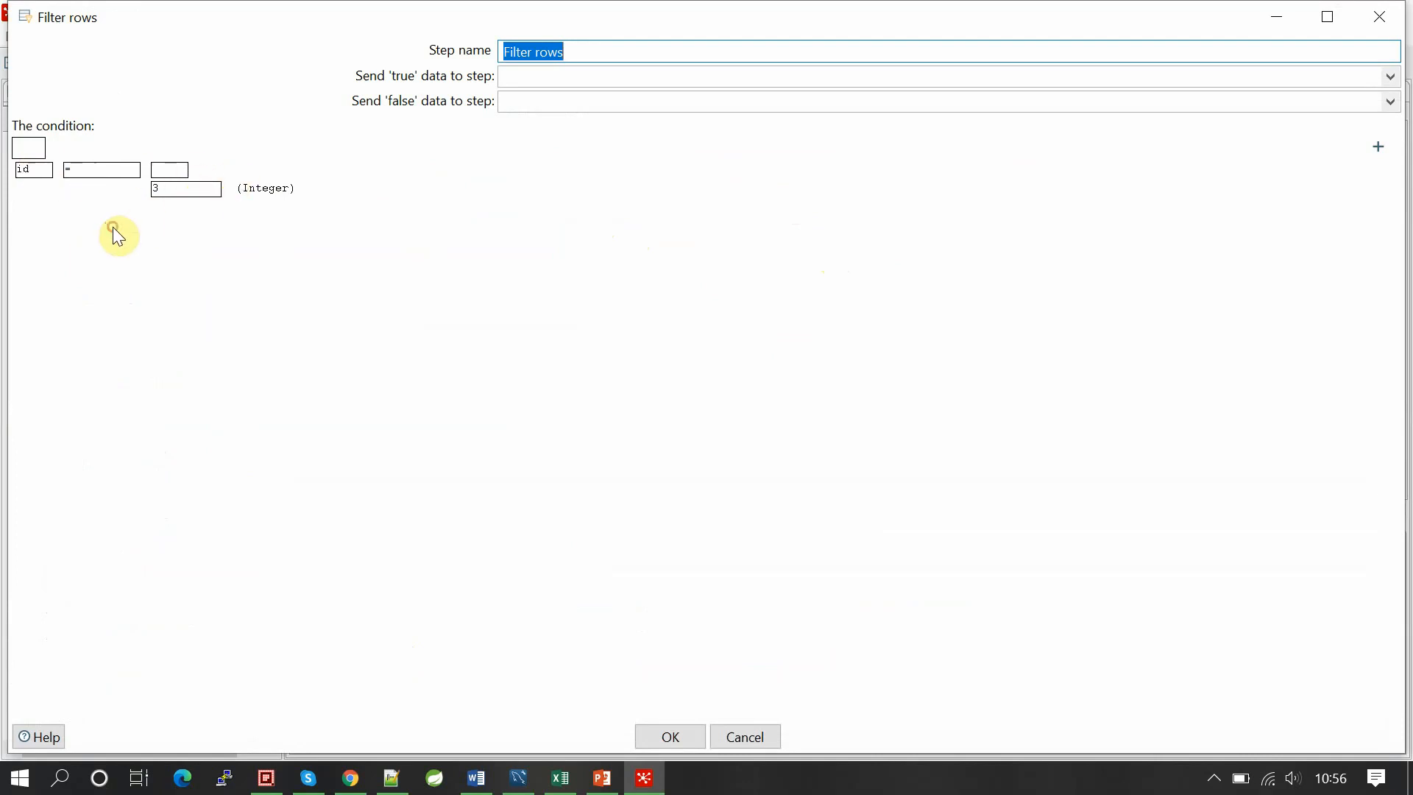
{"action": "left_click", "coordinate": [1373, 150]}
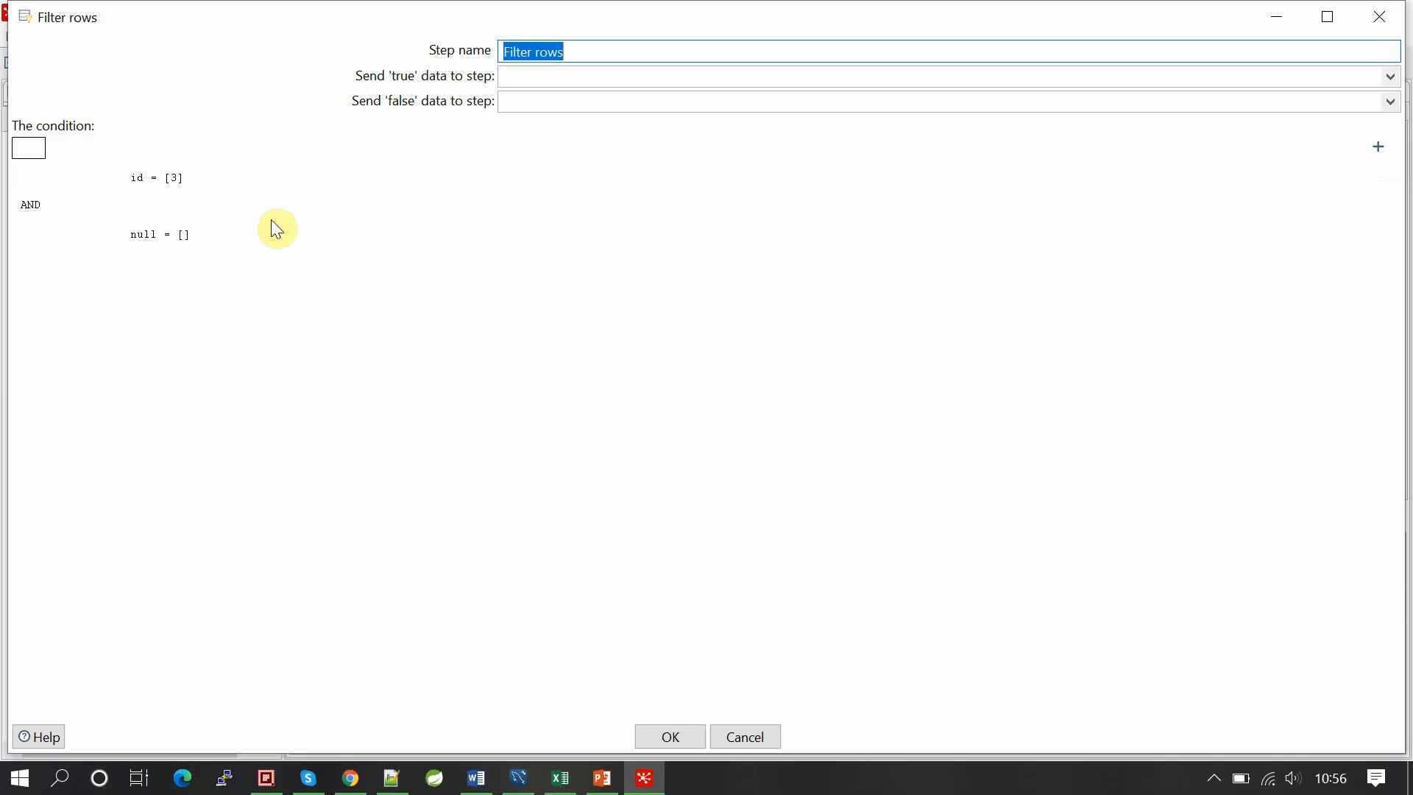
{"action": "left_click", "coordinate": [35, 207]}
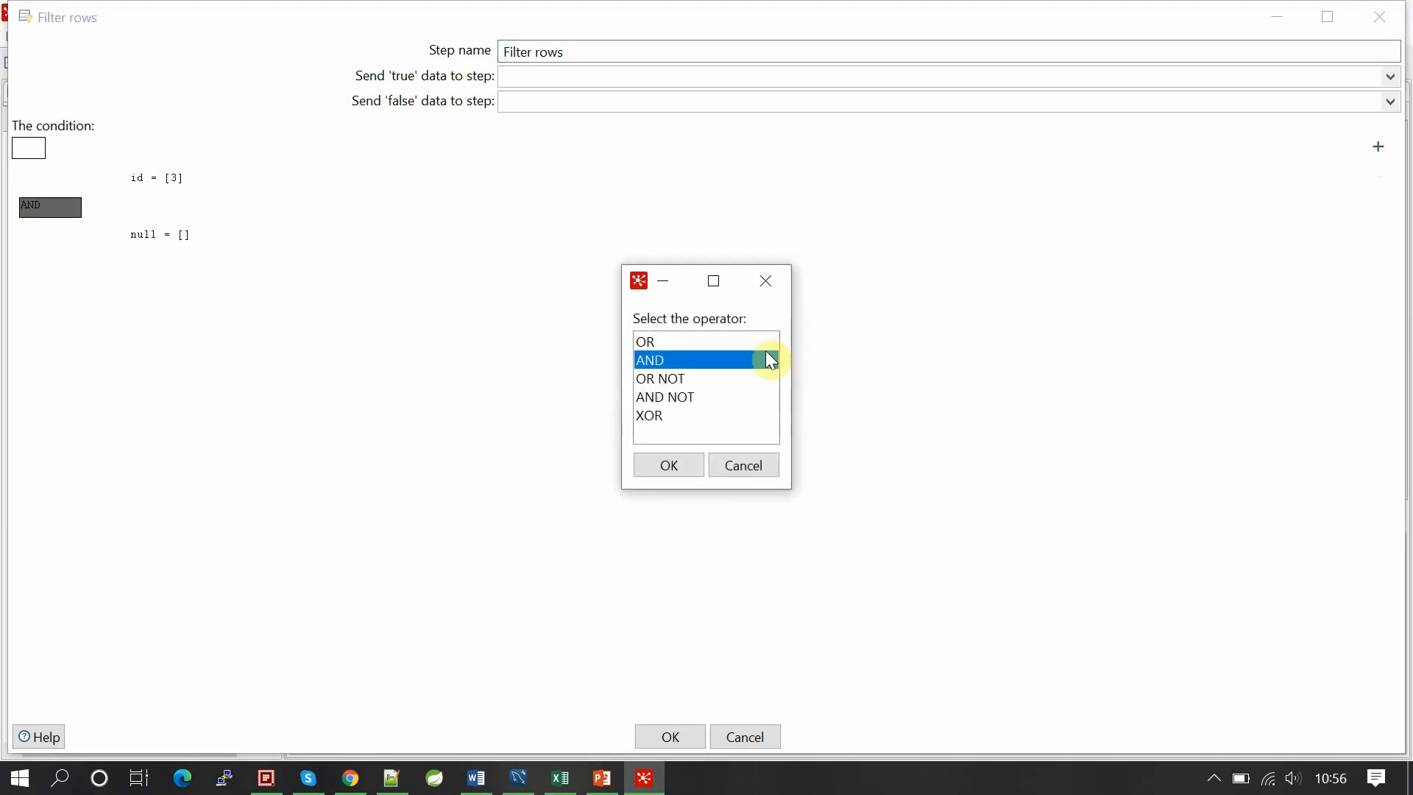
{"action": "left_click", "coordinate": [677, 342]}
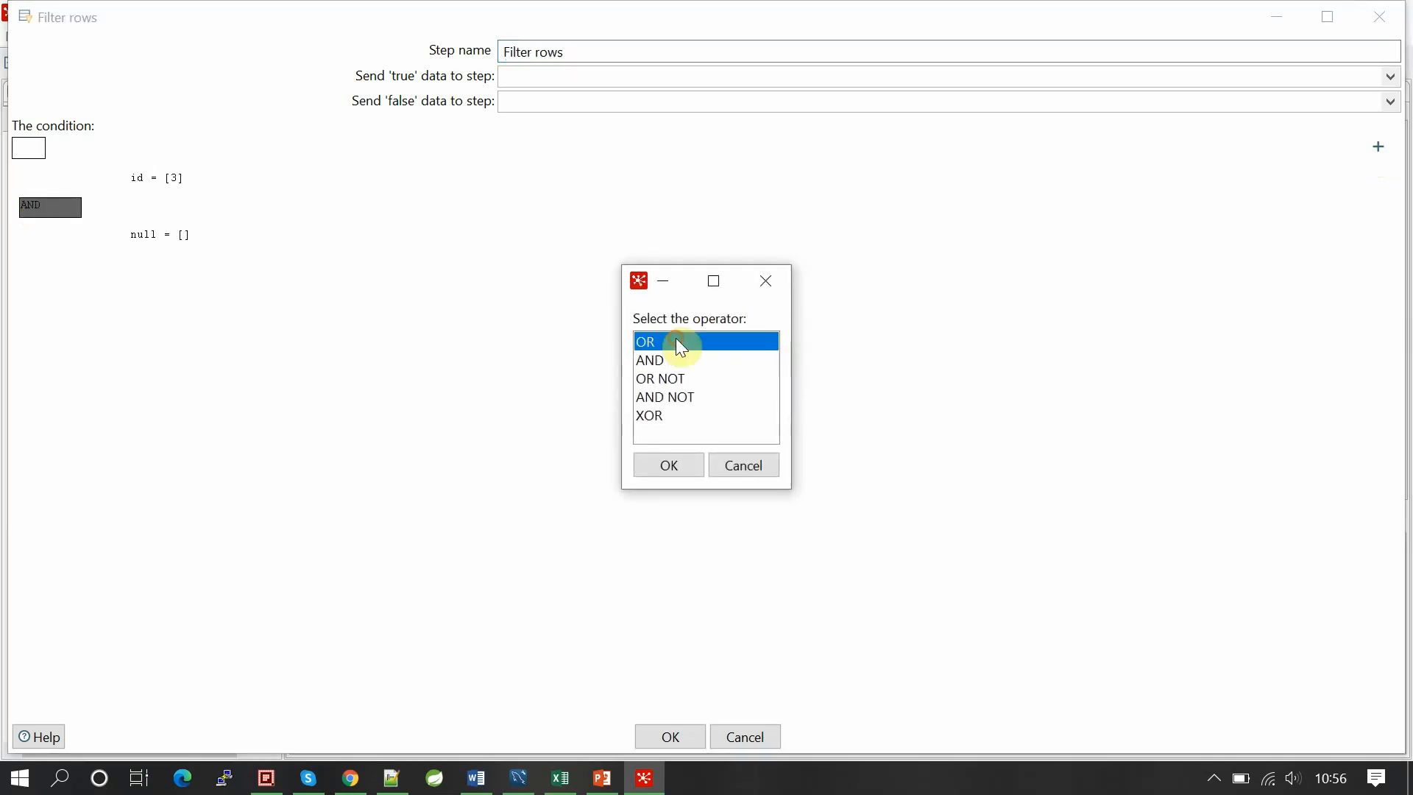
{"action": "left_click", "coordinate": [668, 463]}
Step: Set the second condition to id = 2 (Integer) and close the filter settings
{"action": "left_click", "coordinate": [132, 248]}
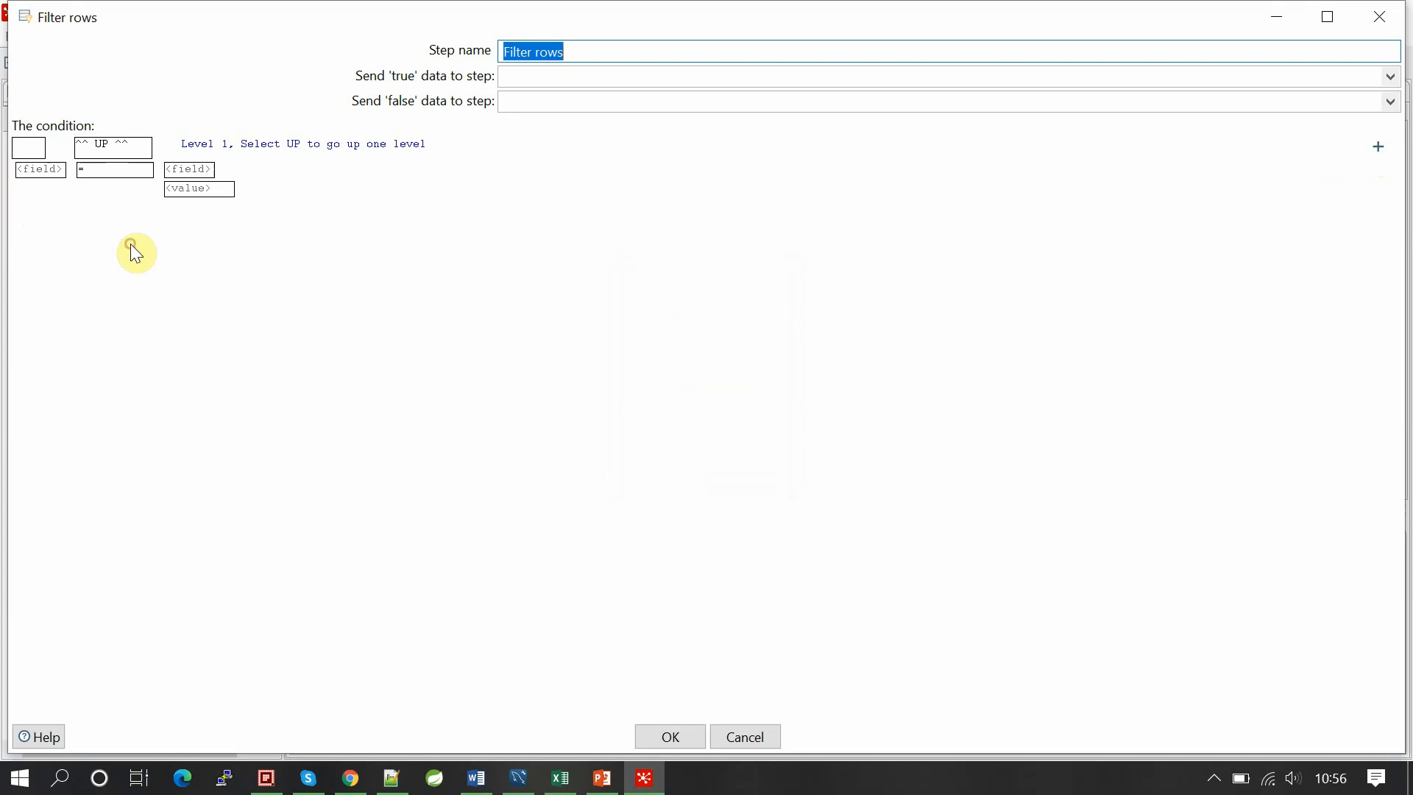
{"action": "left_click", "coordinate": [46, 175]}
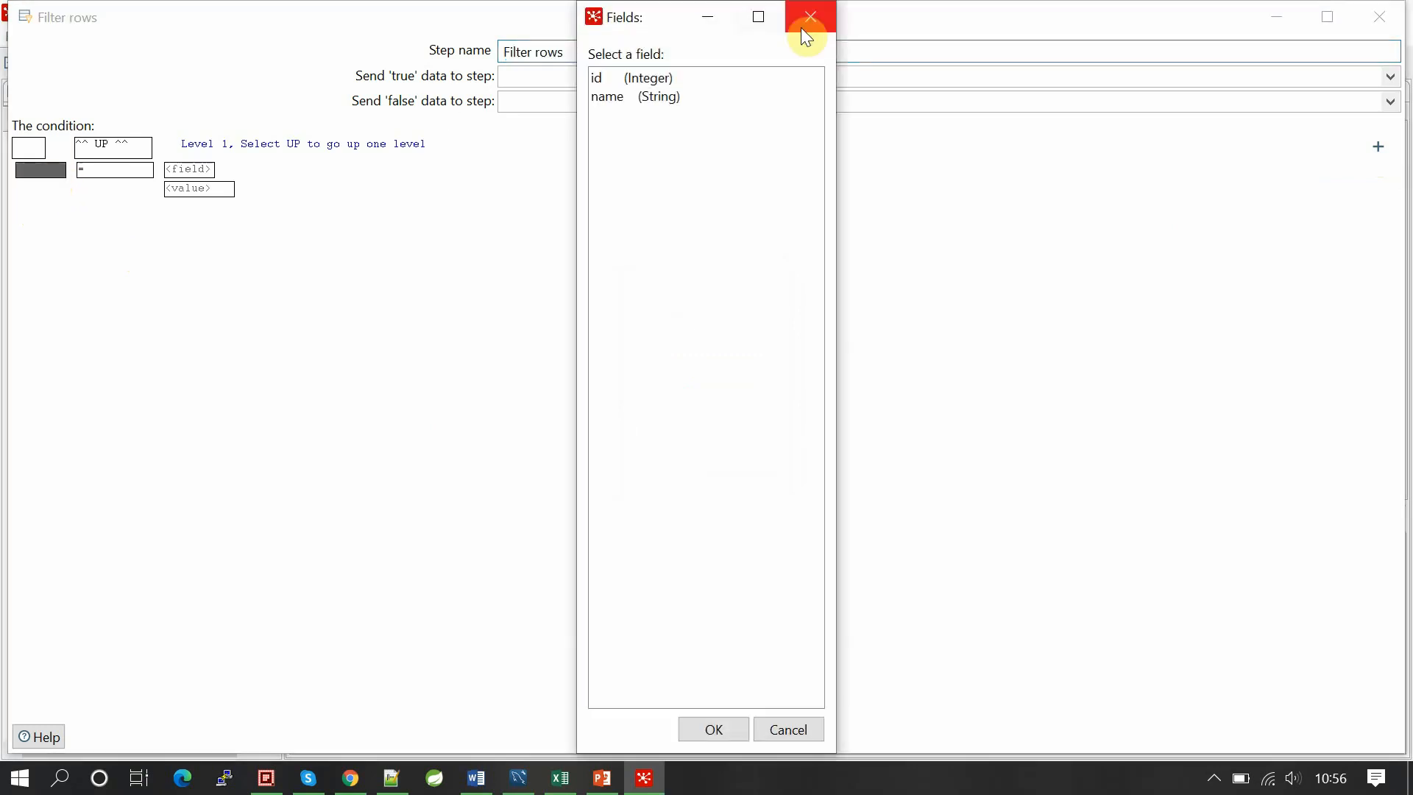
{"action": "double_click", "coordinate": [632, 76]}
{"action": "left_click", "coordinate": [177, 189]}
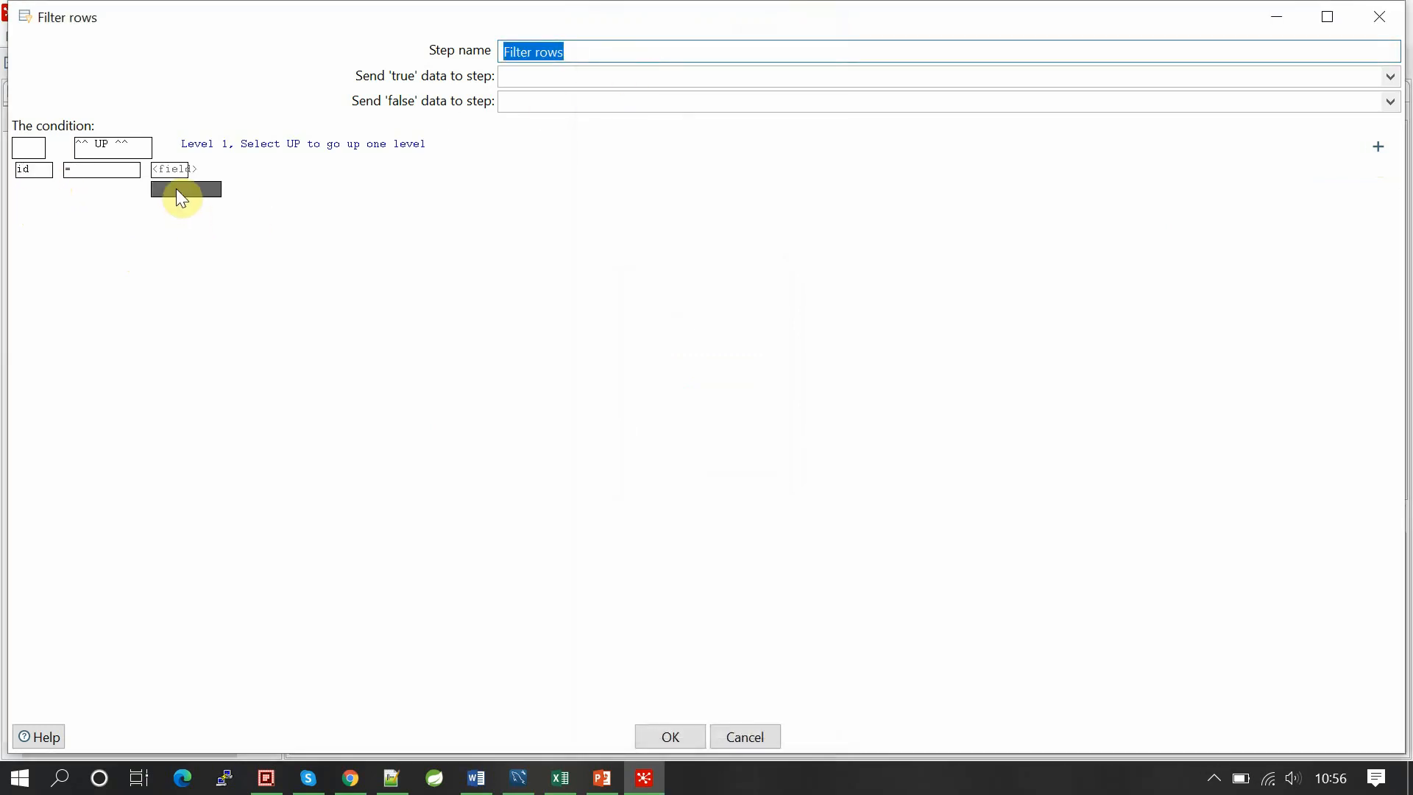
{"action": "type", "text": "2"}
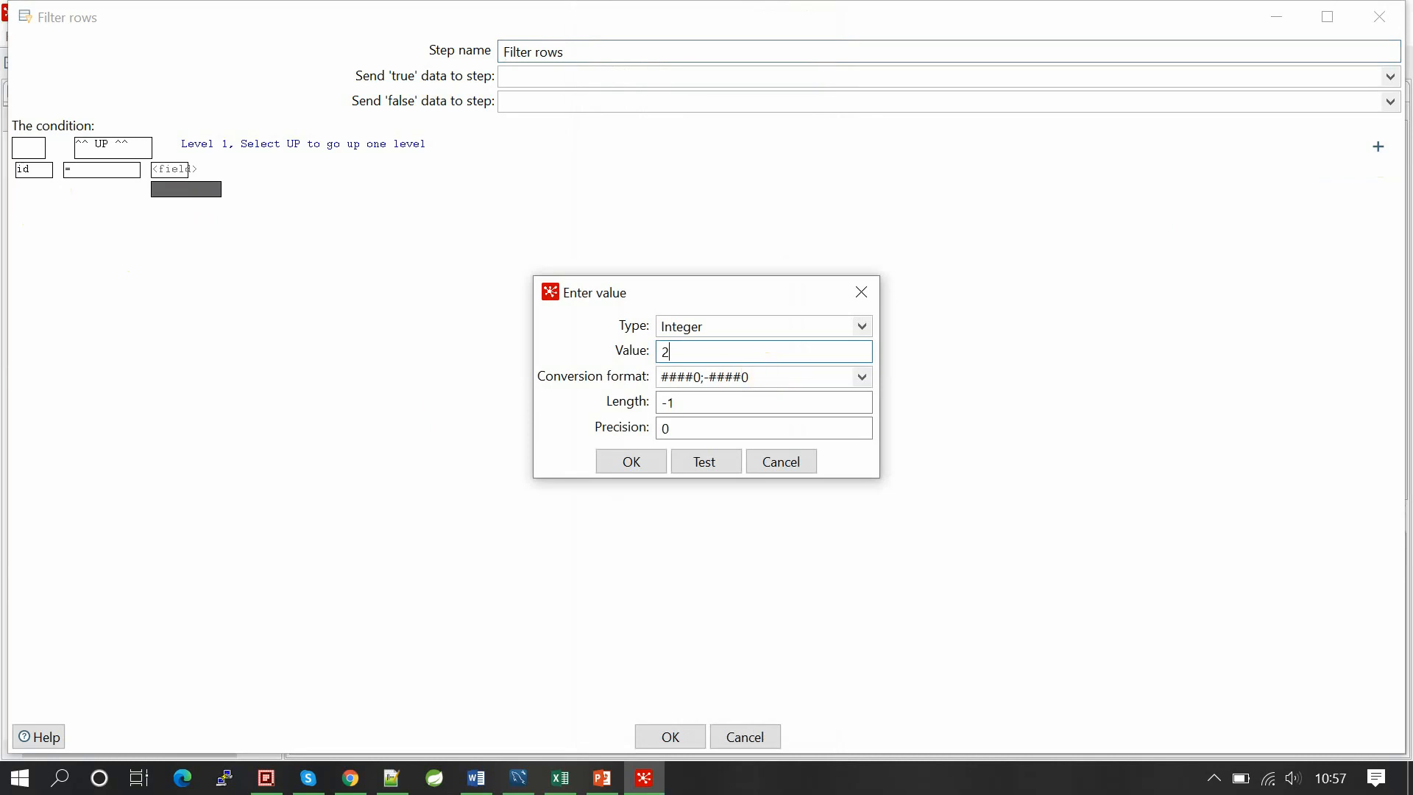
{"action": "left_click", "coordinate": [642, 466]}
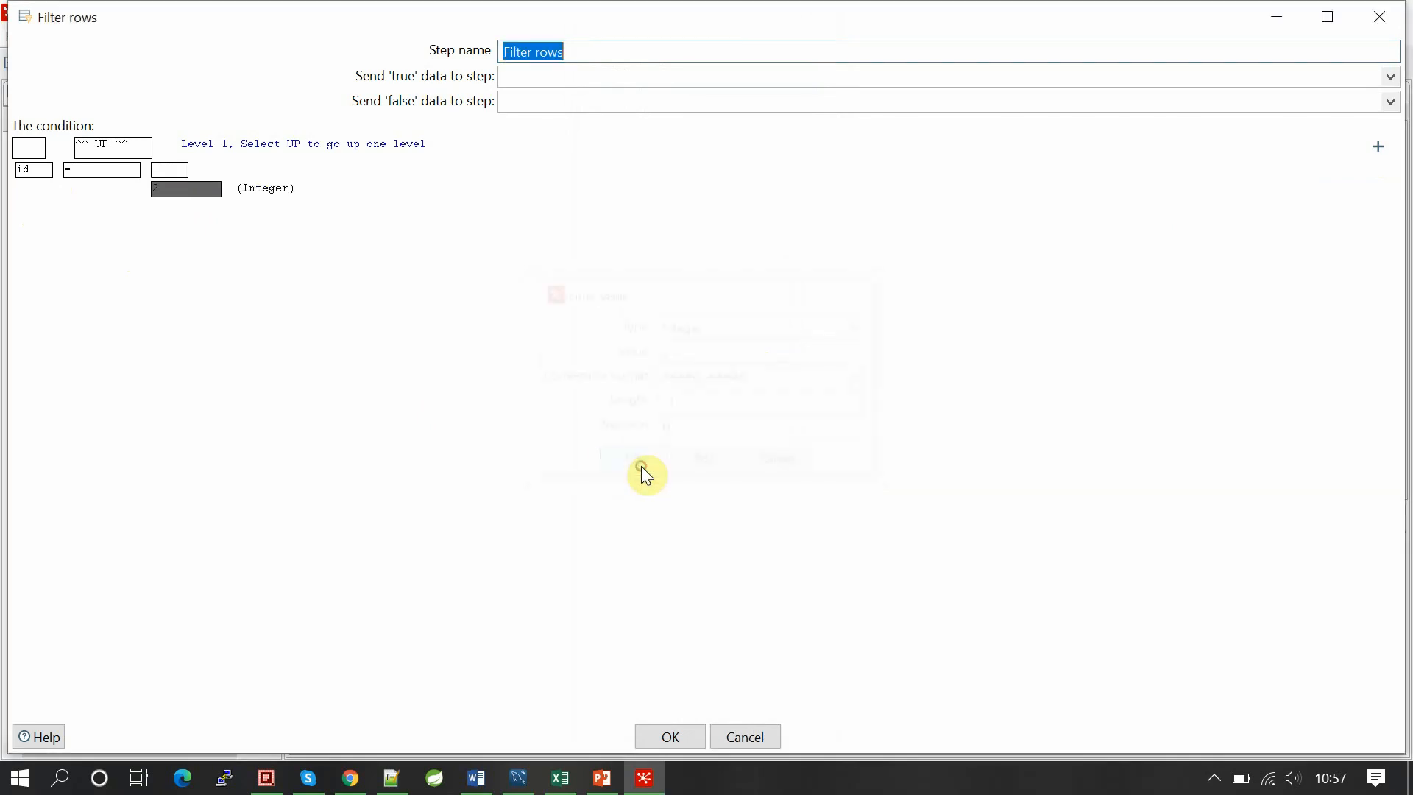
{"action": "left_click", "coordinate": [673, 730]}
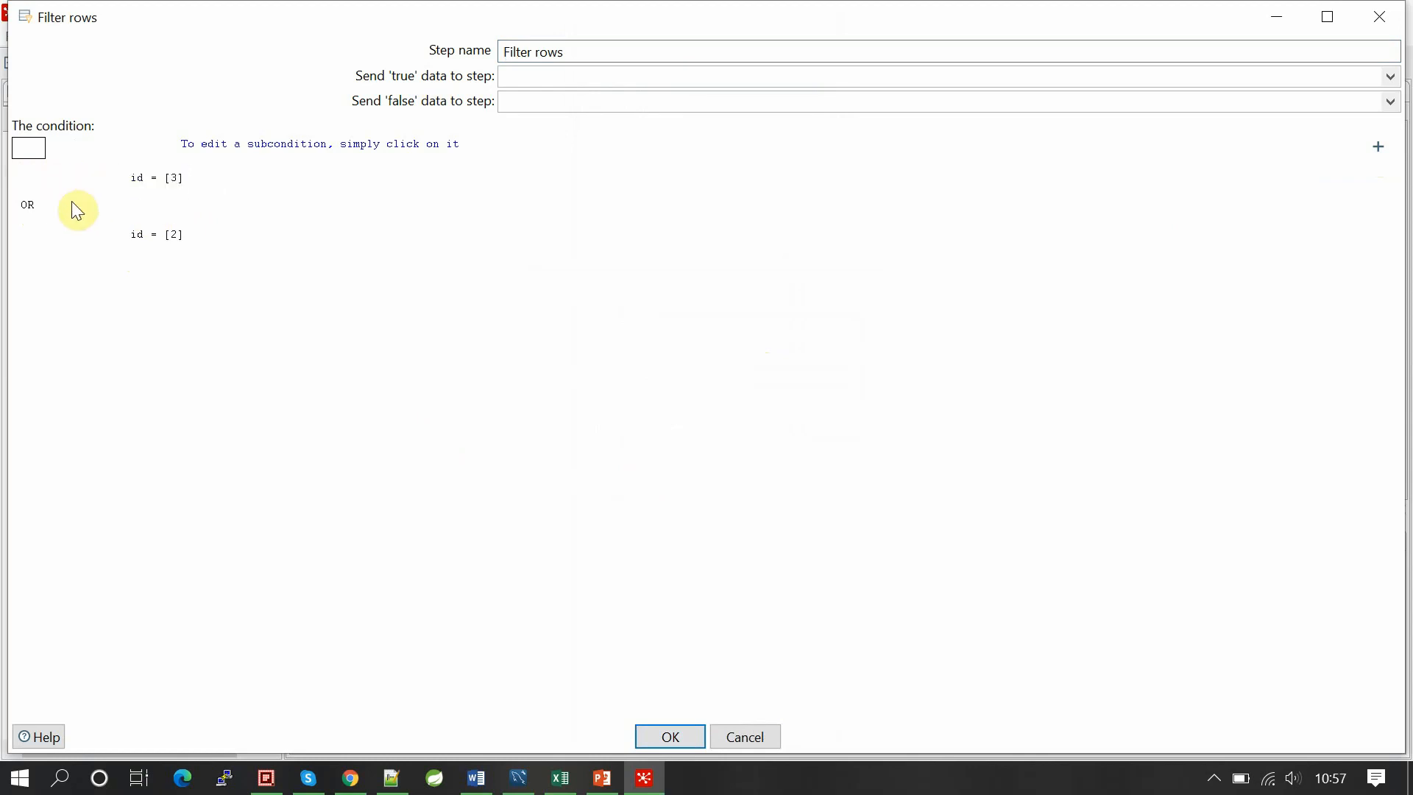
{"action": "left_click", "coordinate": [673, 735]}
Step: Save and rerun filters_data locally, confirming Table output wrote 2 rows, then bring up MySQL Workbench
{"action": "key", "text": "ctrl+s"}
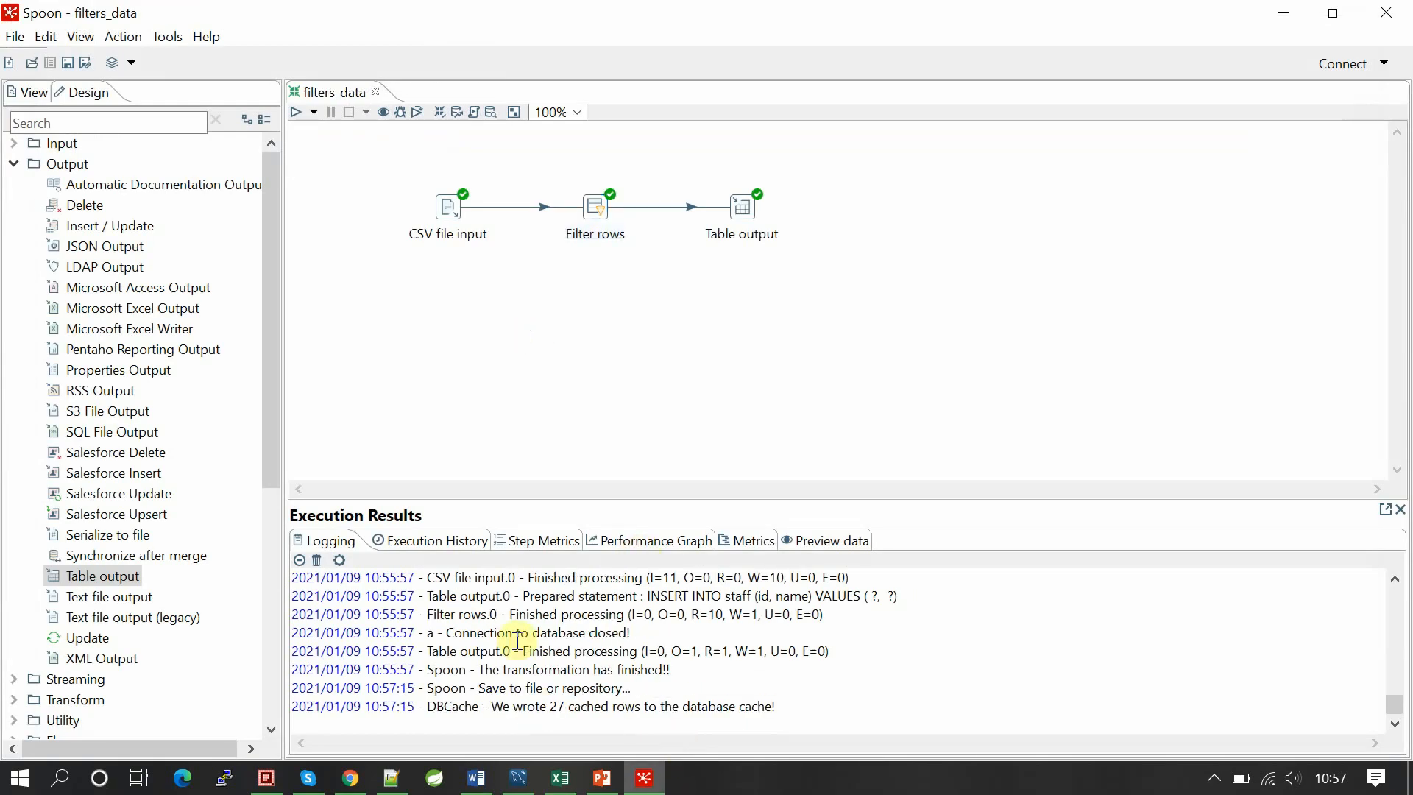
{"action": "left_click", "coordinate": [293, 117]}
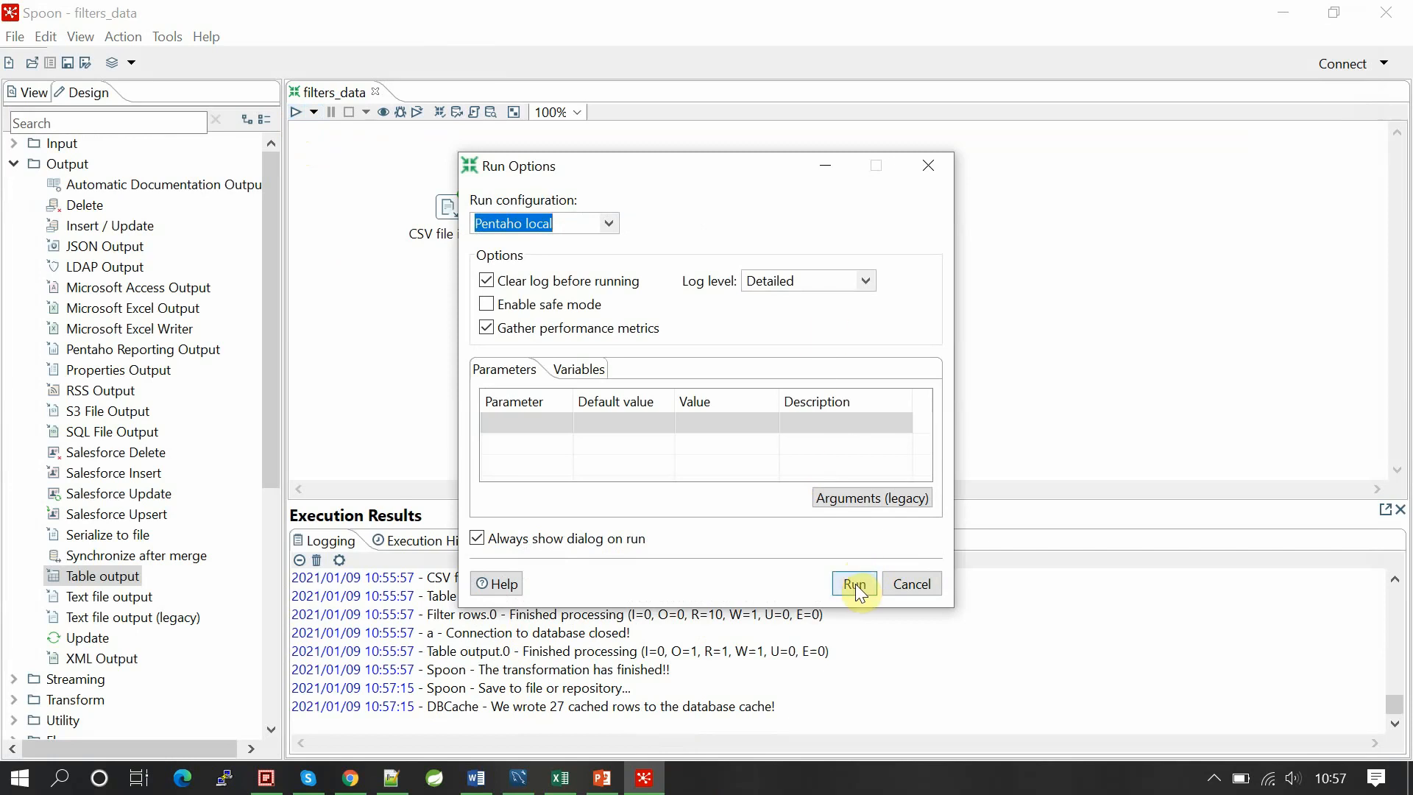
{"action": "left_click", "coordinate": [855, 585]}
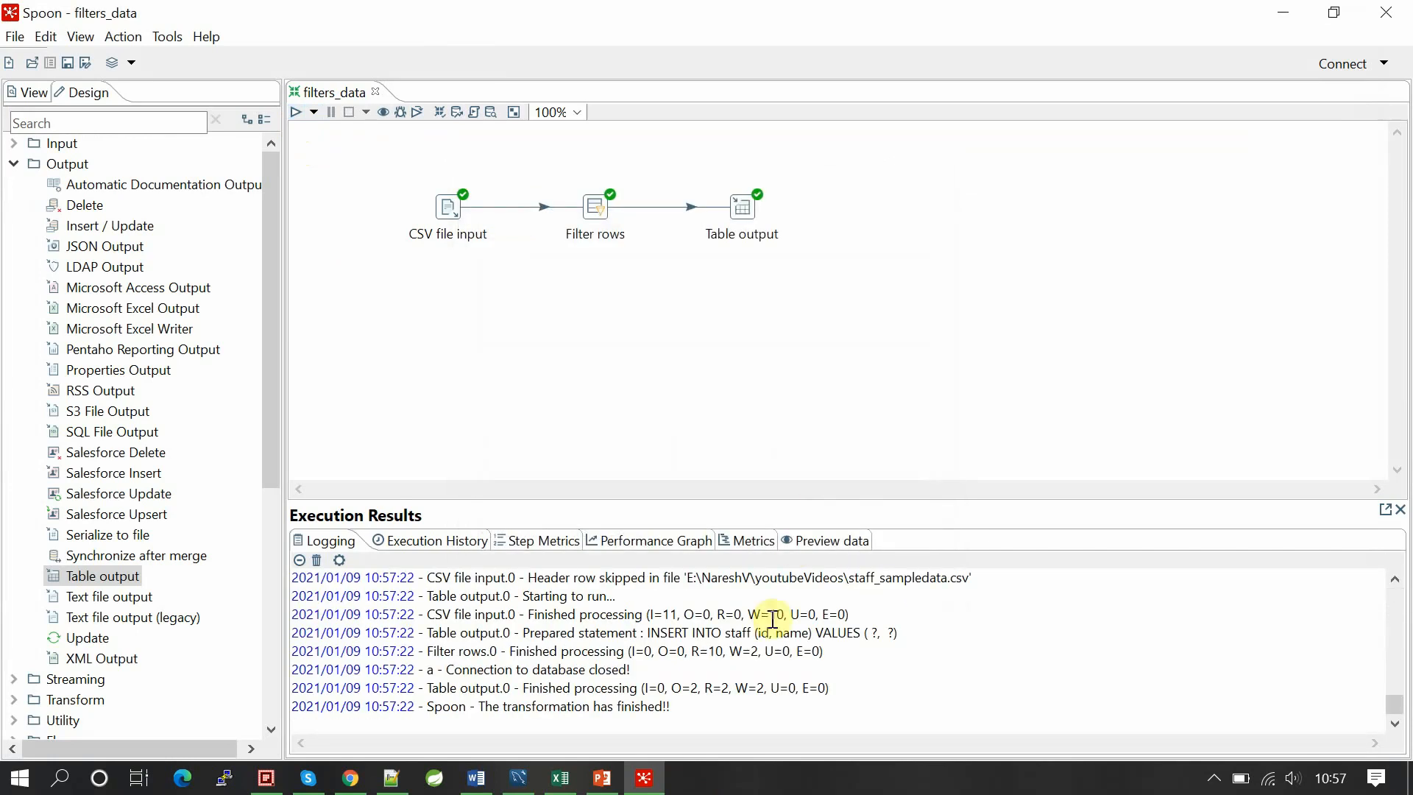
{"action": "left_click_drag", "start_coordinate": [712, 687], "coordinate": [734, 687]}
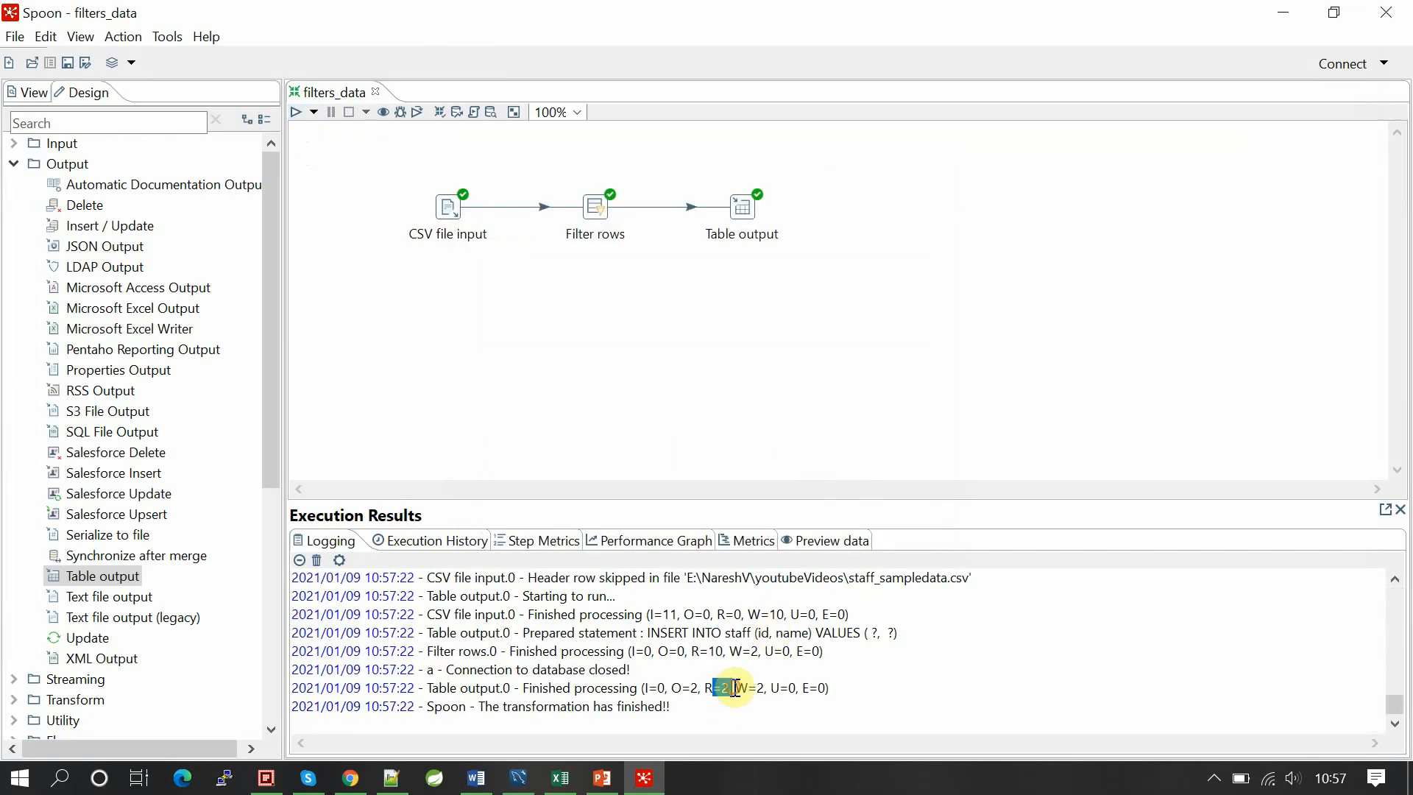
{"action": "left_click", "coordinate": [519, 779]}
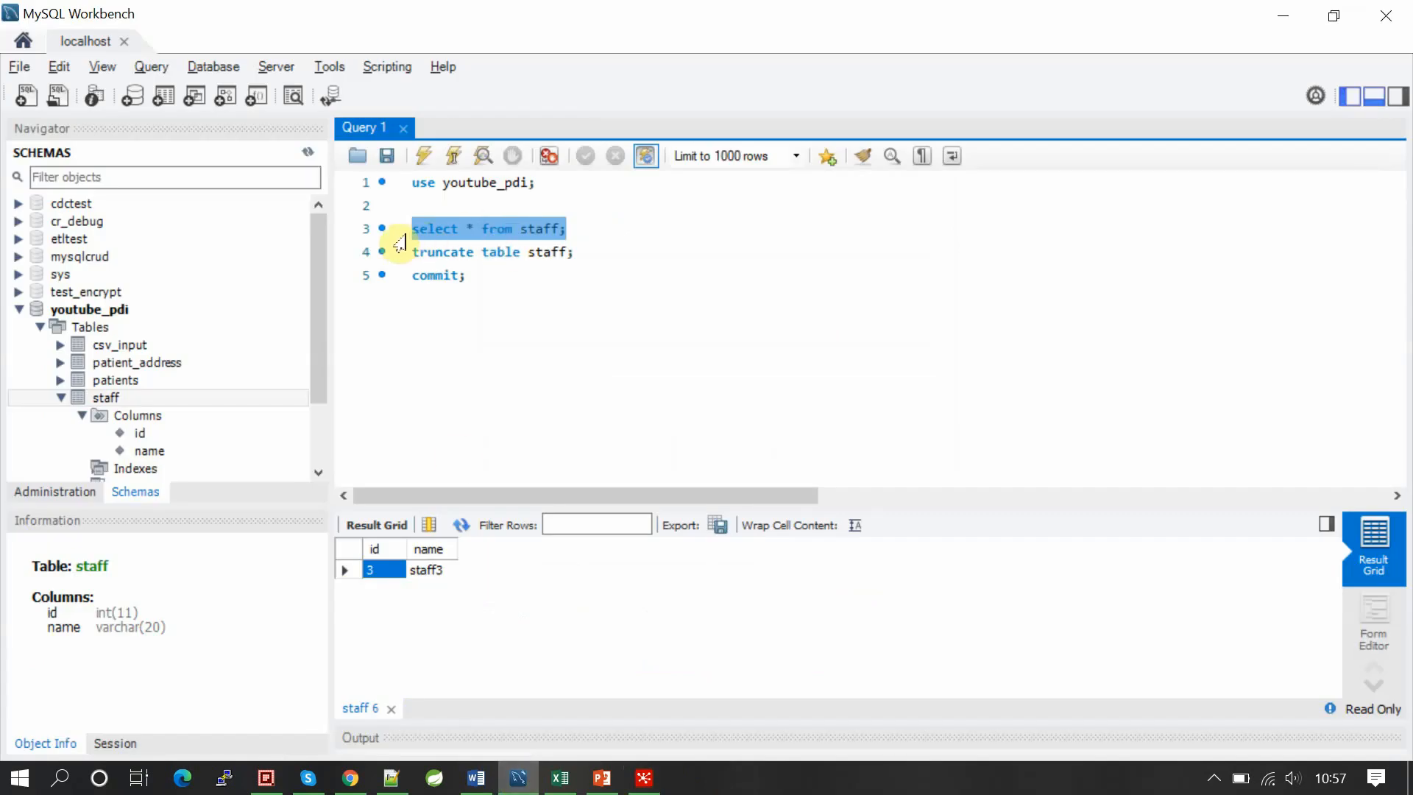
Step: Rerun 'select * from staff;' and check the rows 3 staff3, 2 staff2, 3 staff3
{"action": "left_click", "coordinate": [405, 234]}
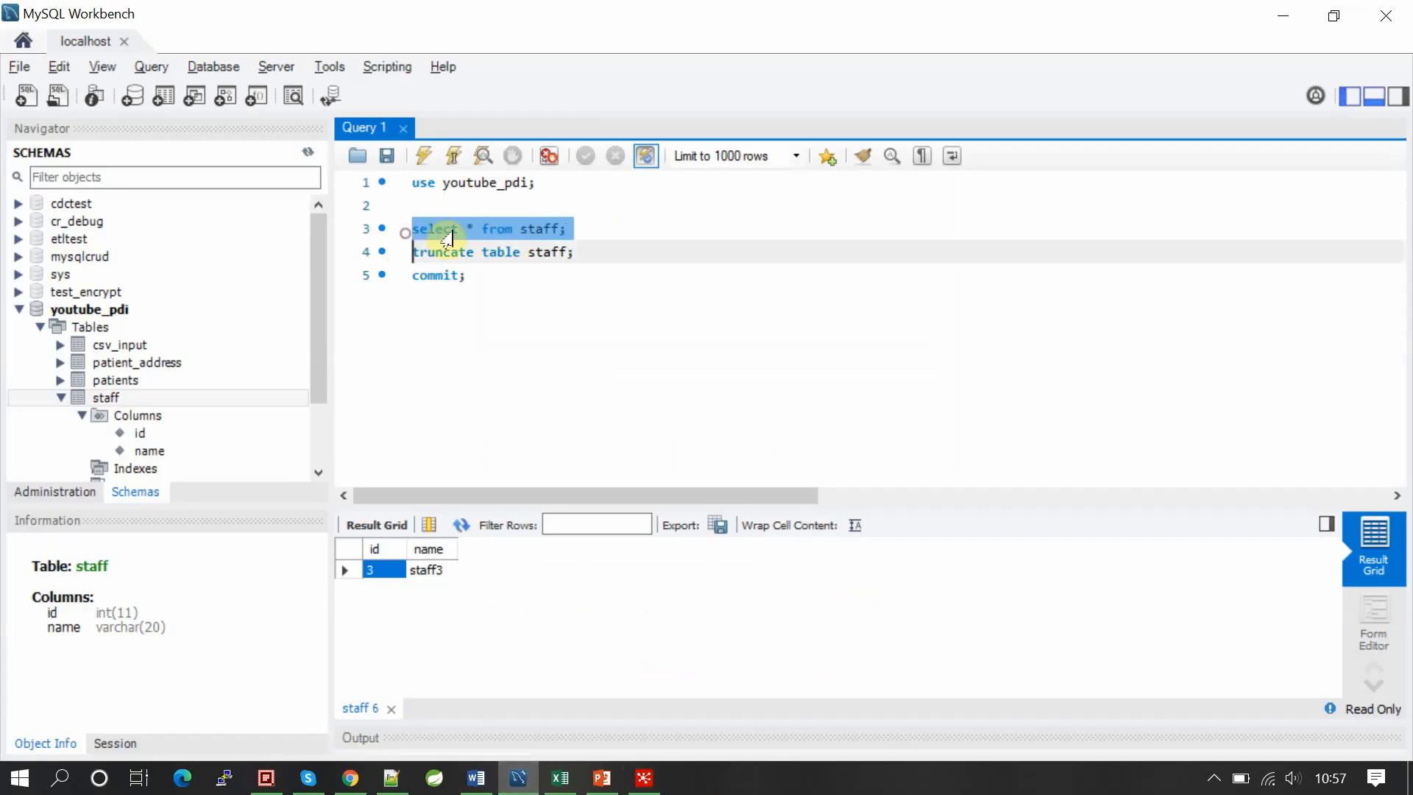
{"action": "left_click", "coordinate": [425, 158]}
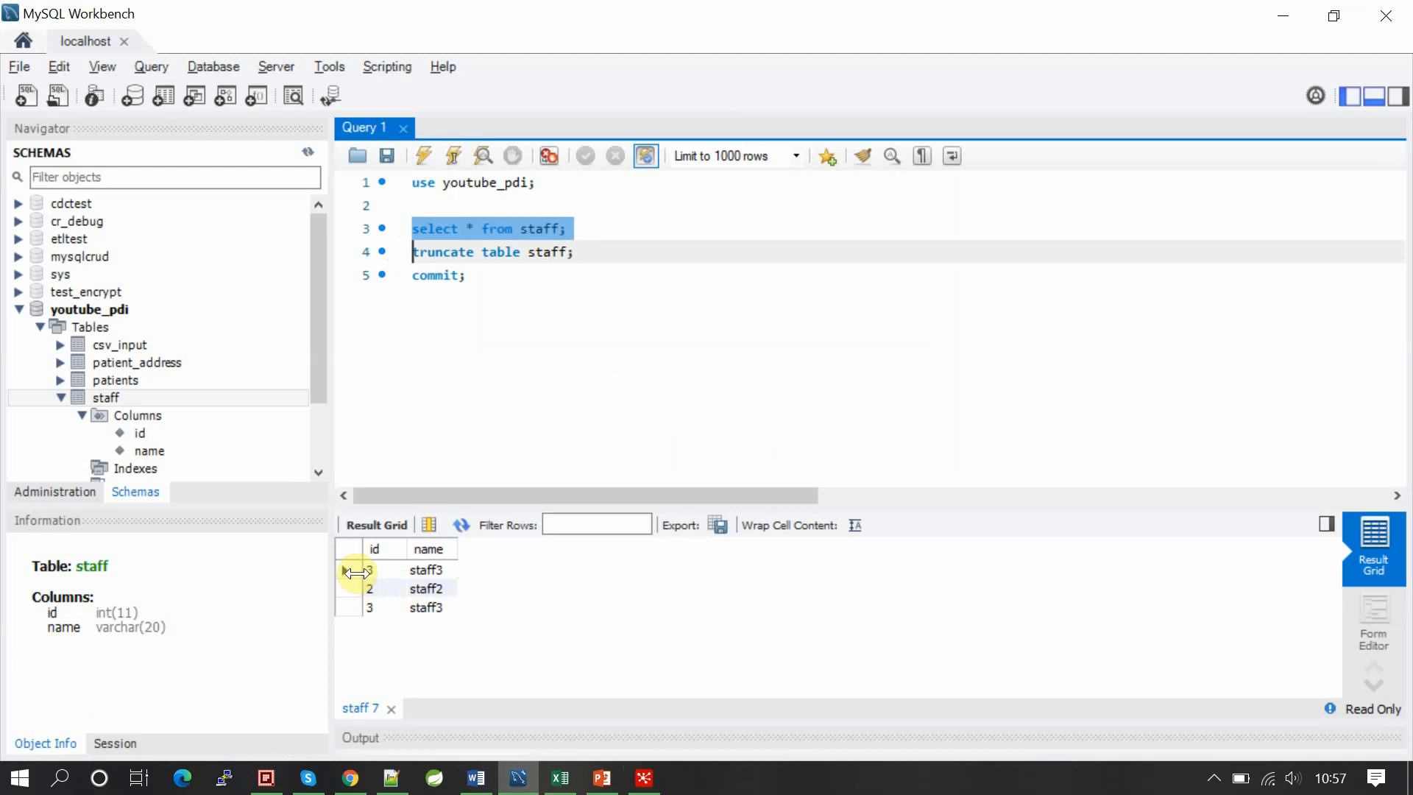
{"action": "left_click", "coordinate": [377, 572]}
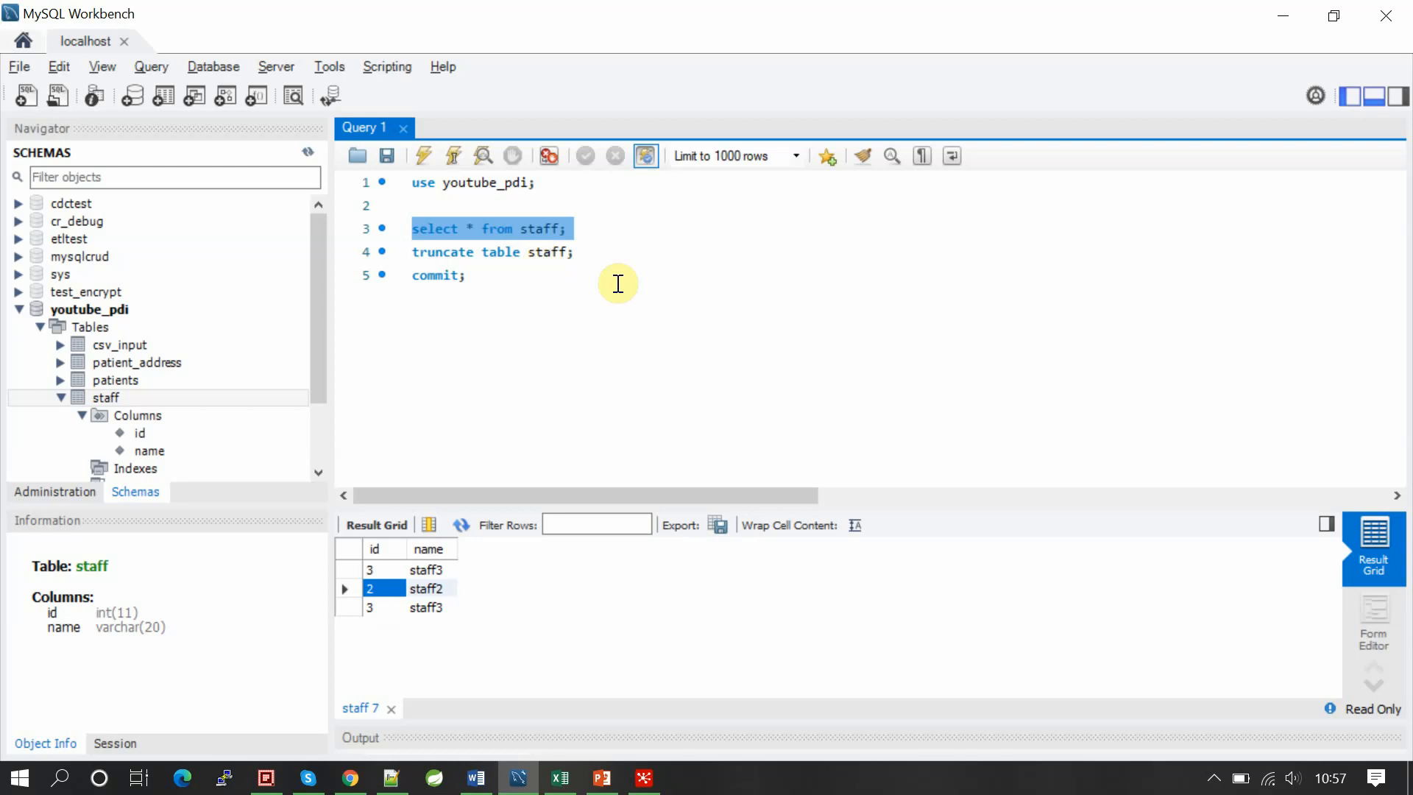
{"action": "key", "text": "alt+Tab"}
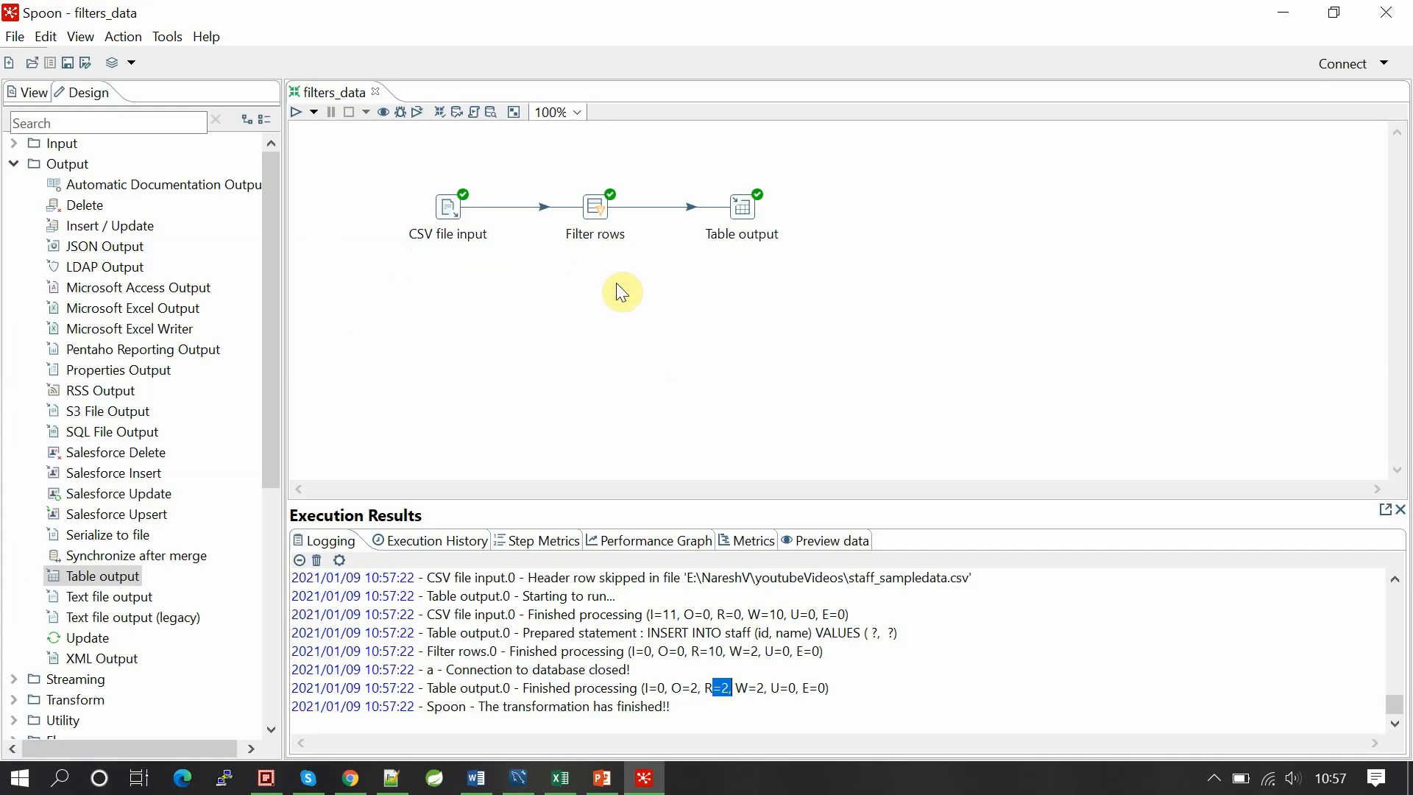
Step: Add a third Filter rows condition: name = staff5
{"action": "double_click", "coordinate": [595, 206]}
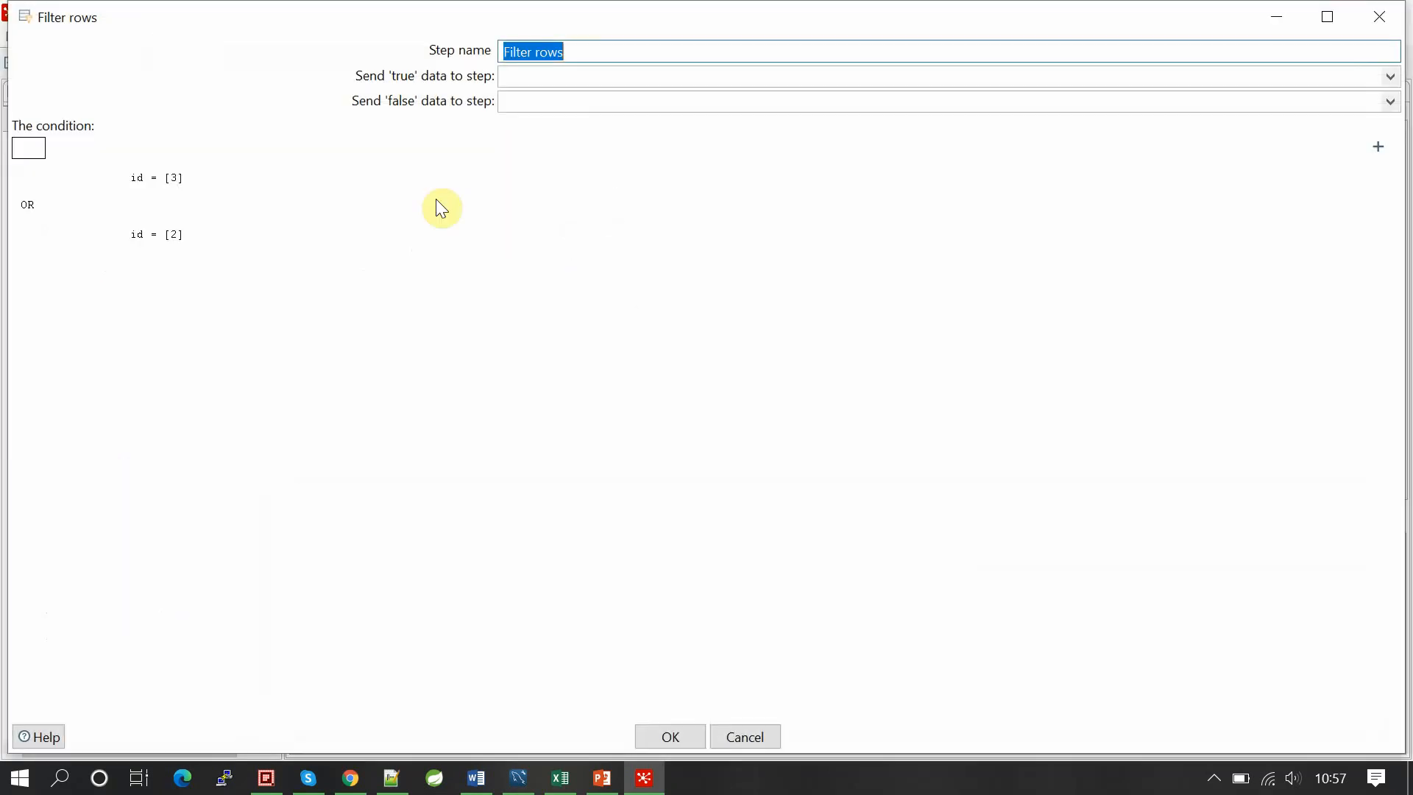
{"action": "left_click", "coordinate": [1379, 147]}
{"action": "double_click", "coordinate": [136, 302]}
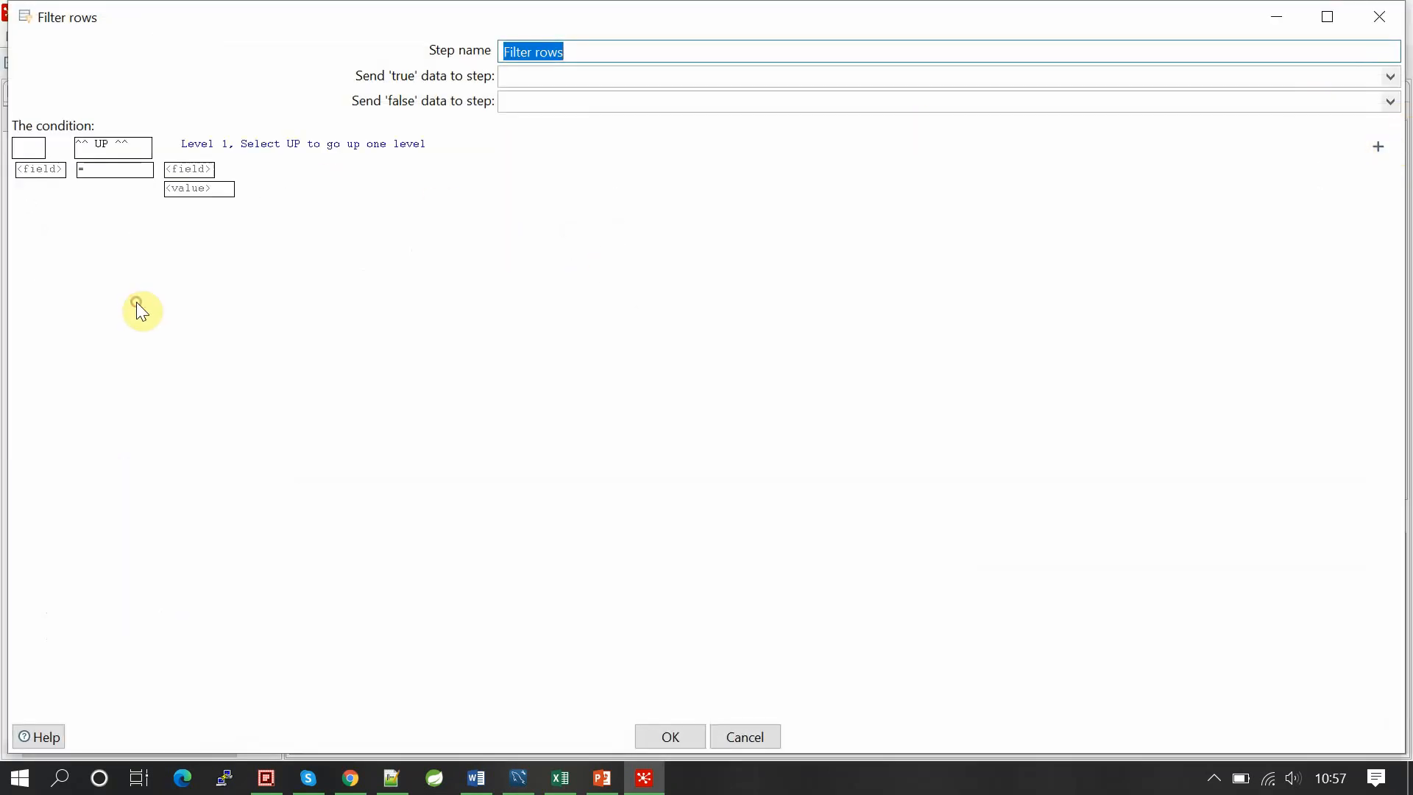
{"action": "left_click", "coordinate": [50, 176]}
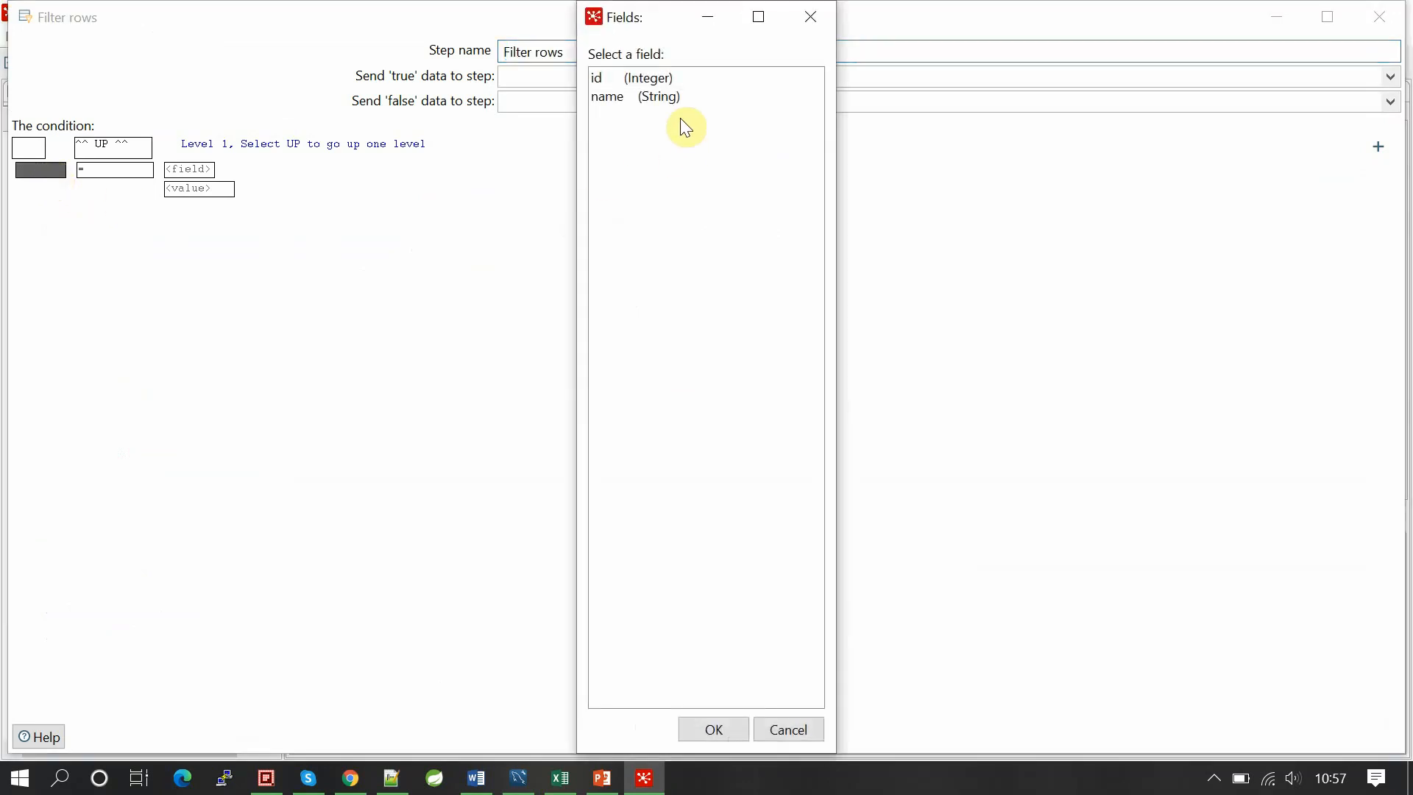
{"action": "double_click", "coordinate": [608, 96]}
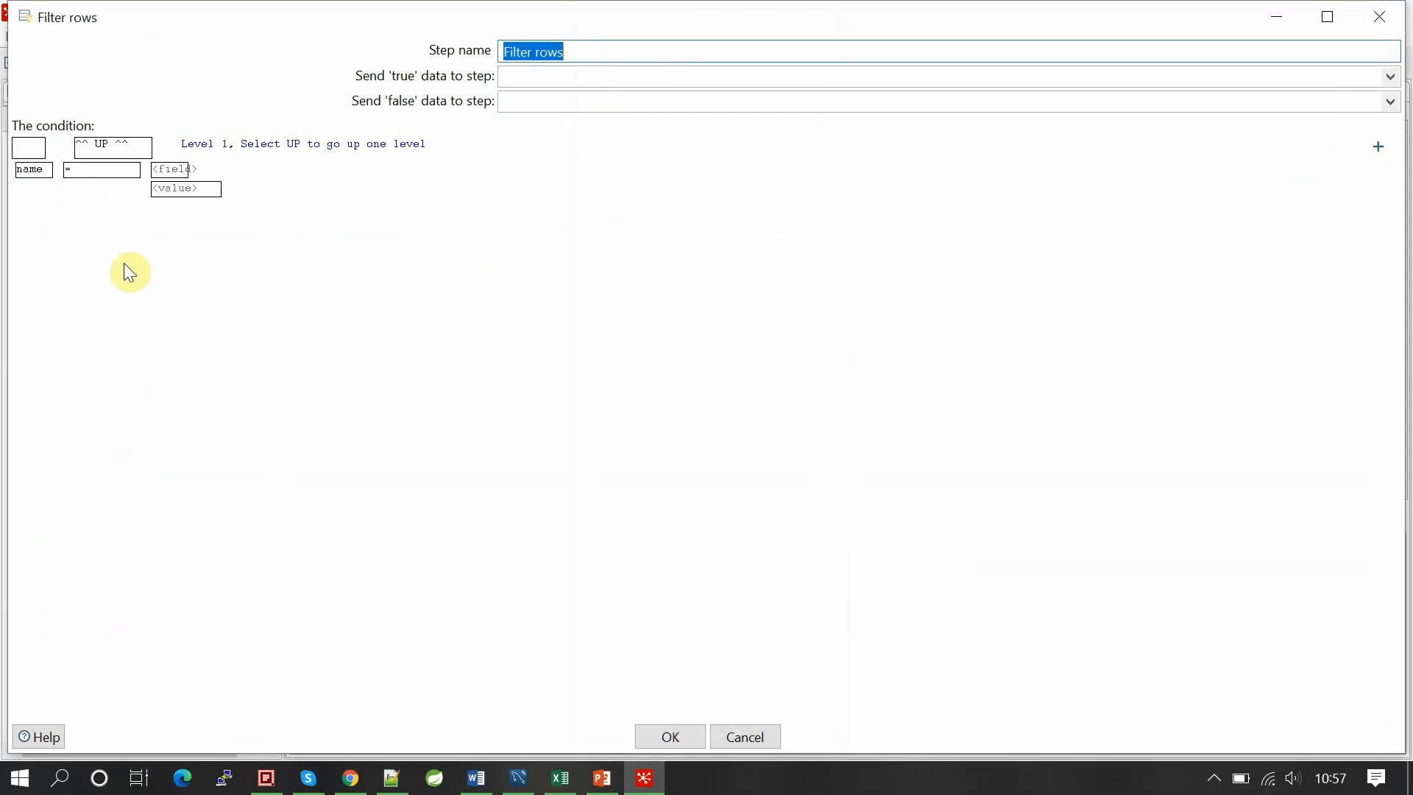
{"action": "left_click", "coordinate": [203, 188]}
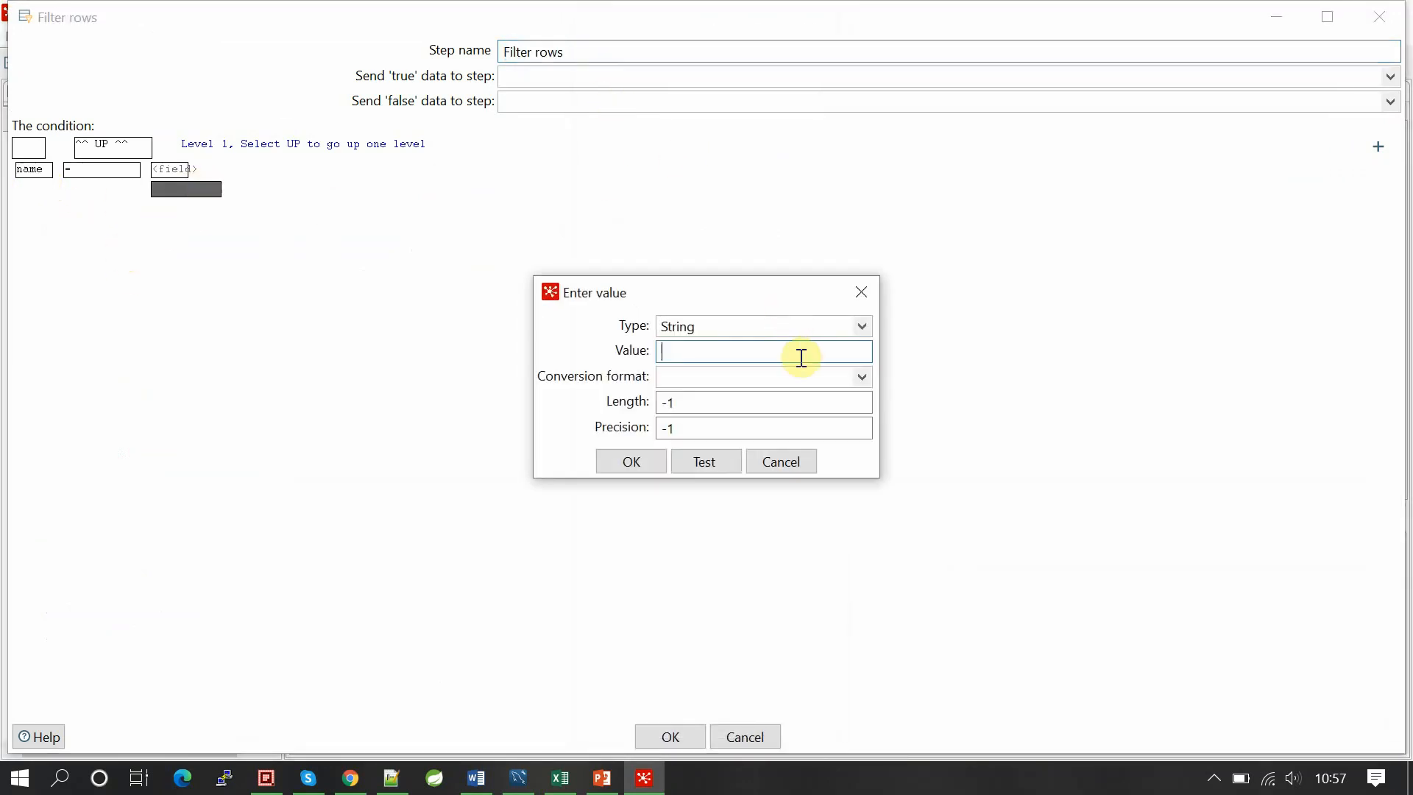
{"action": "left_click", "coordinate": [801, 351]}
{"action": "type", "text": "staff5"}
{"action": "left_click", "coordinate": [646, 468]}
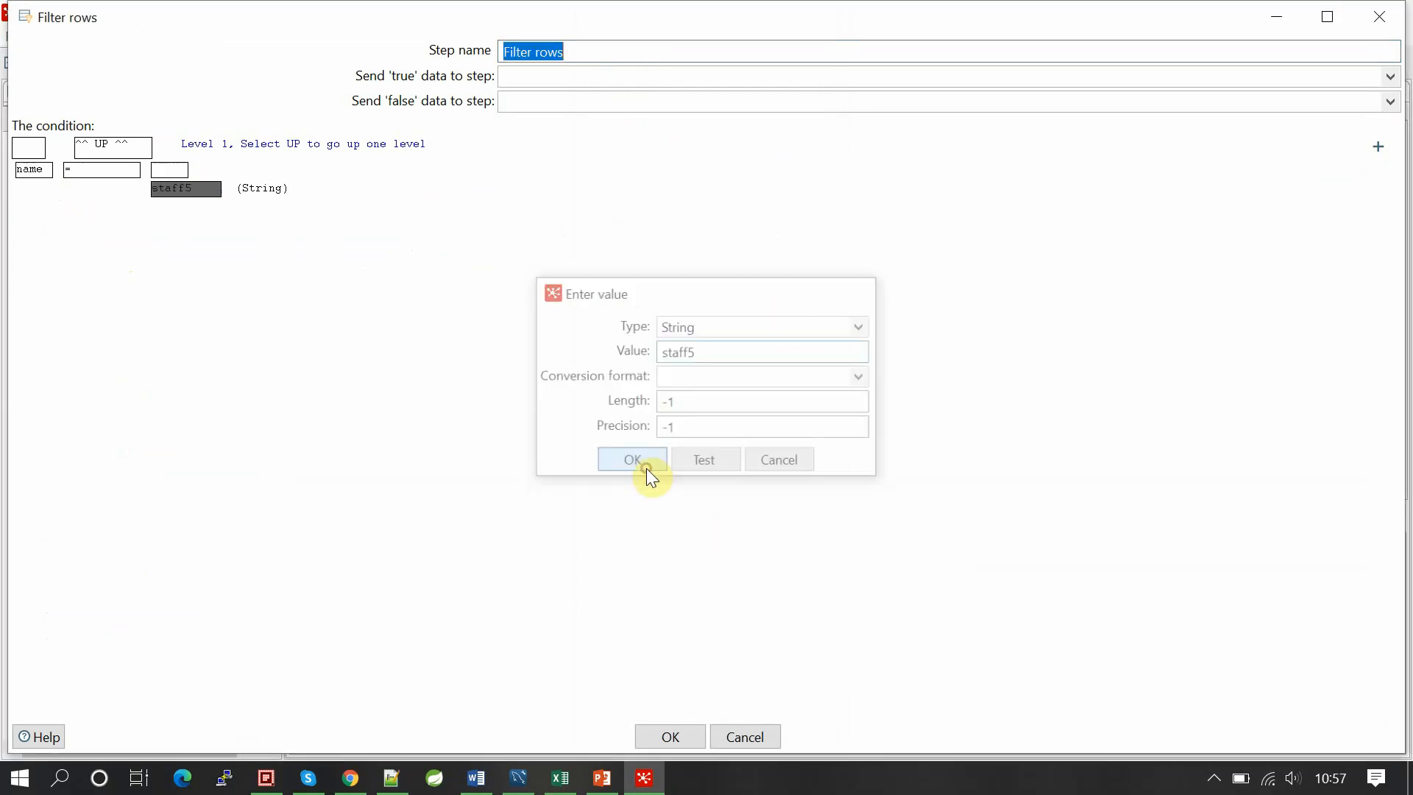
Step: Join the name condition with OR instead of AND, apply the filter, and save
{"action": "left_click", "coordinate": [696, 744]}
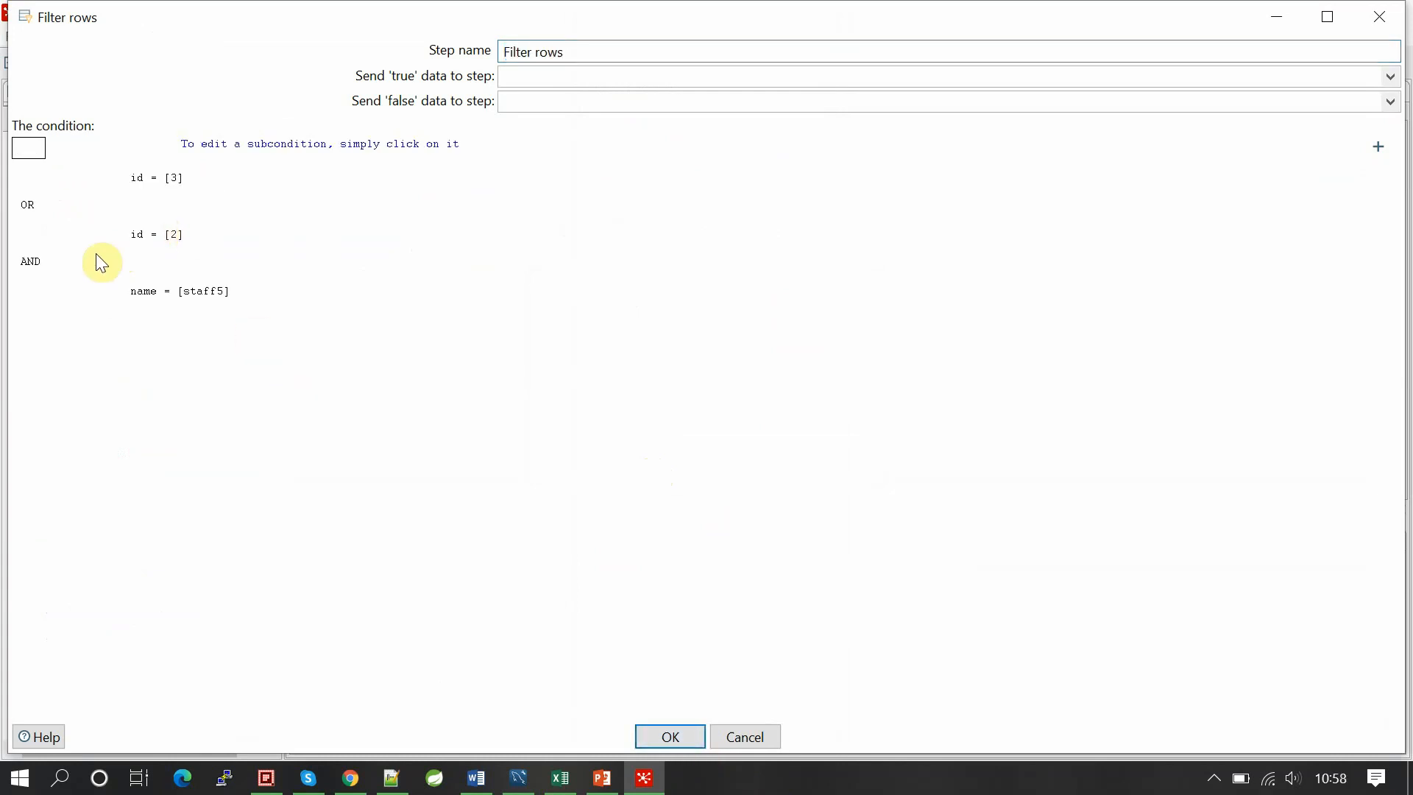
{"action": "left_click", "coordinate": [50, 264]}
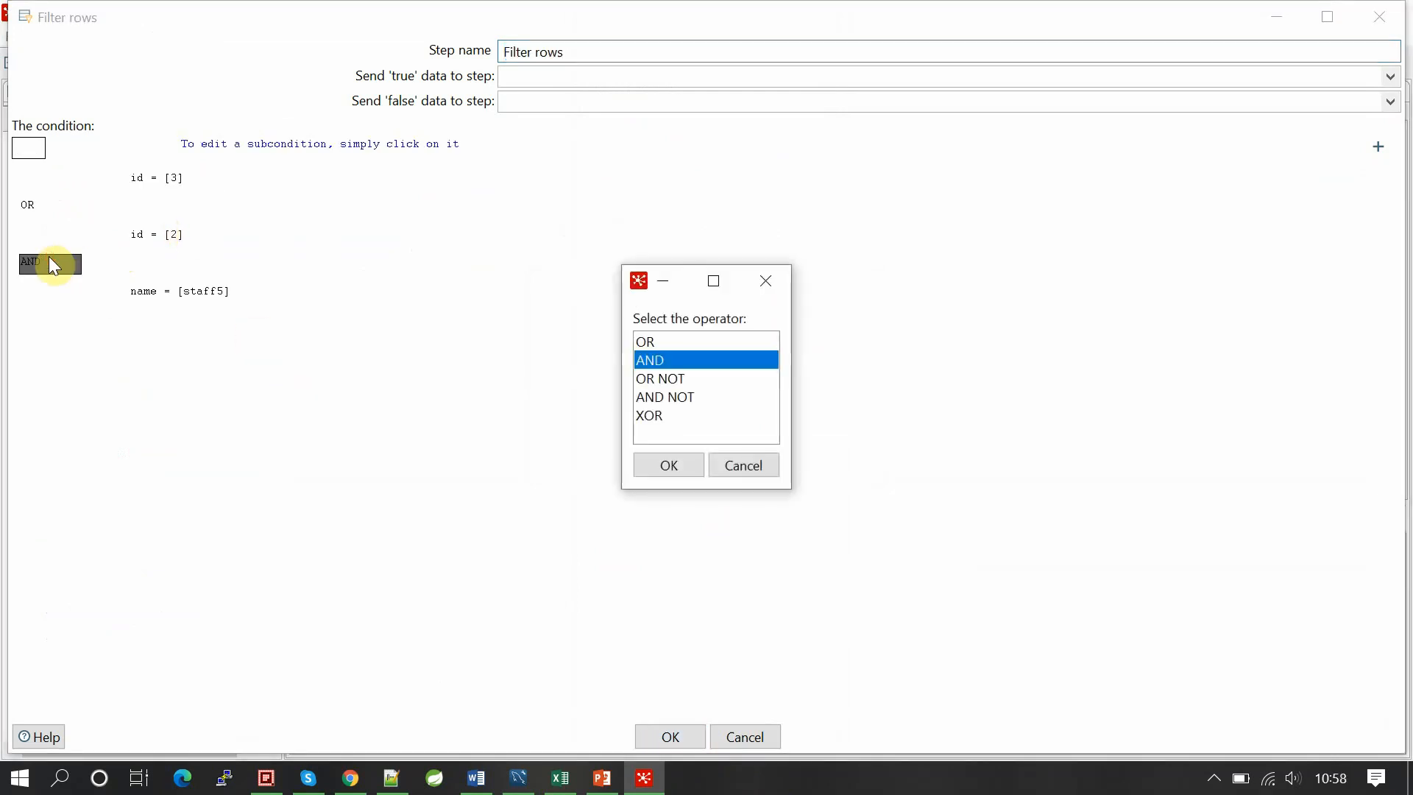
{"action": "left_click", "coordinate": [671, 345]}
{"action": "left_click", "coordinate": [666, 466]}
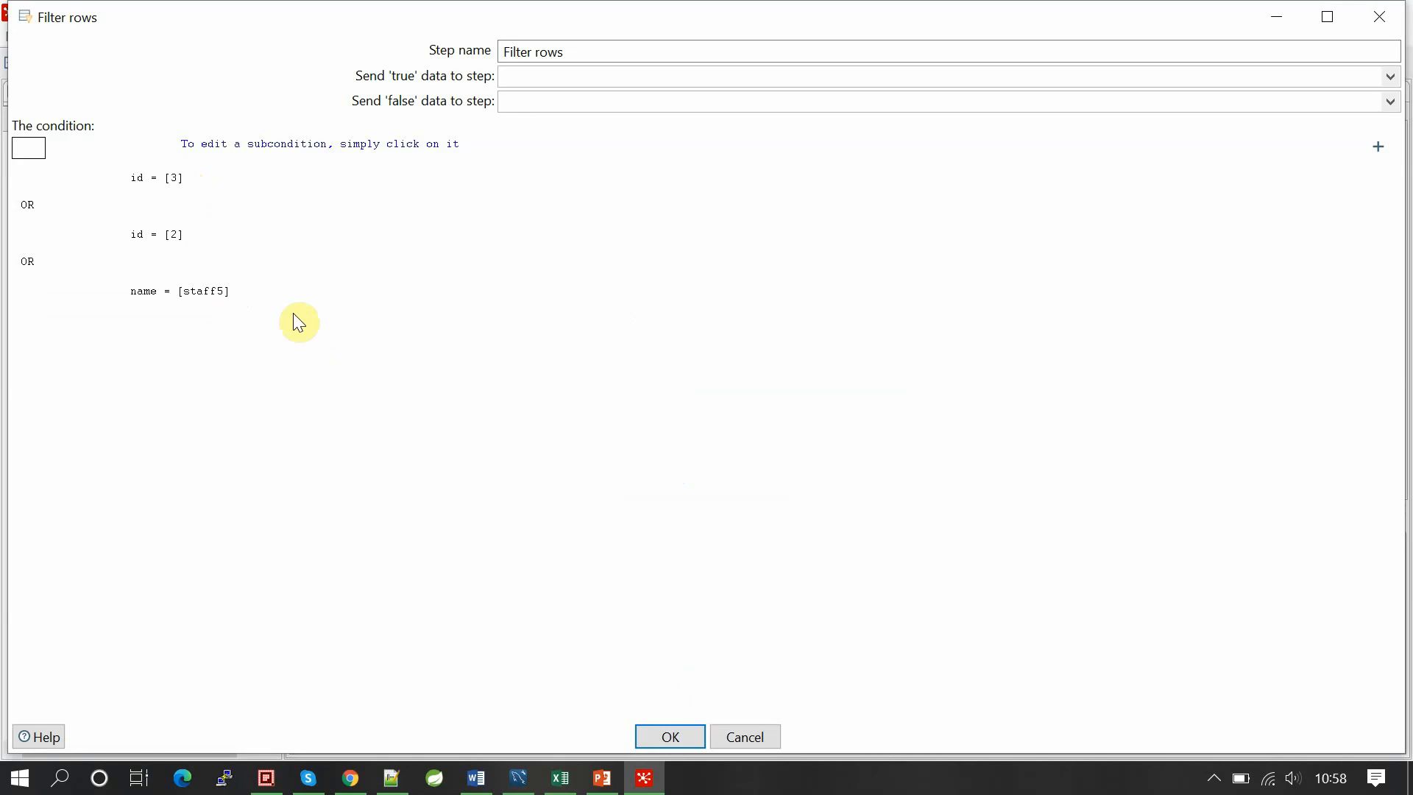
{"action": "left_click", "coordinate": [671, 738]}
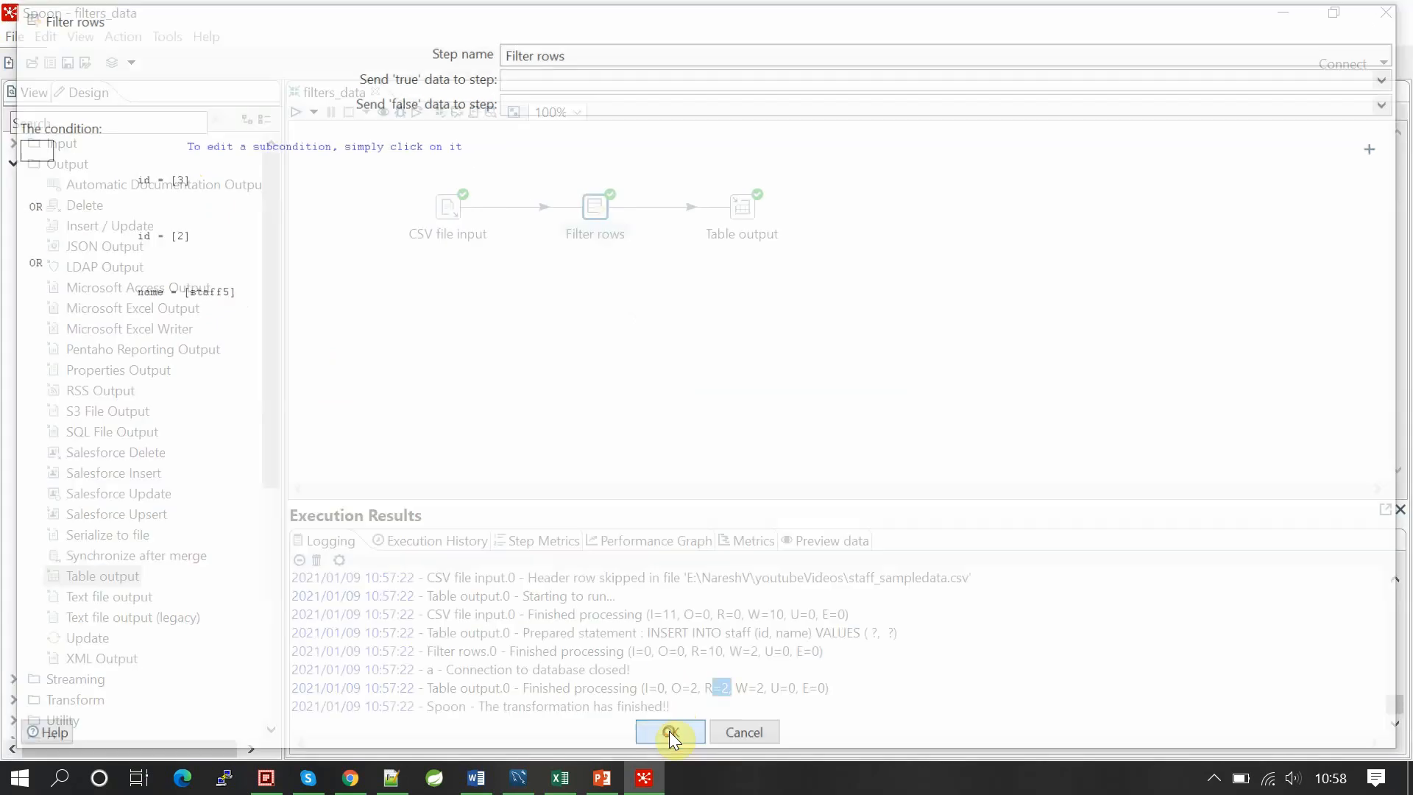
{"action": "key", "text": "ctrl+s"}
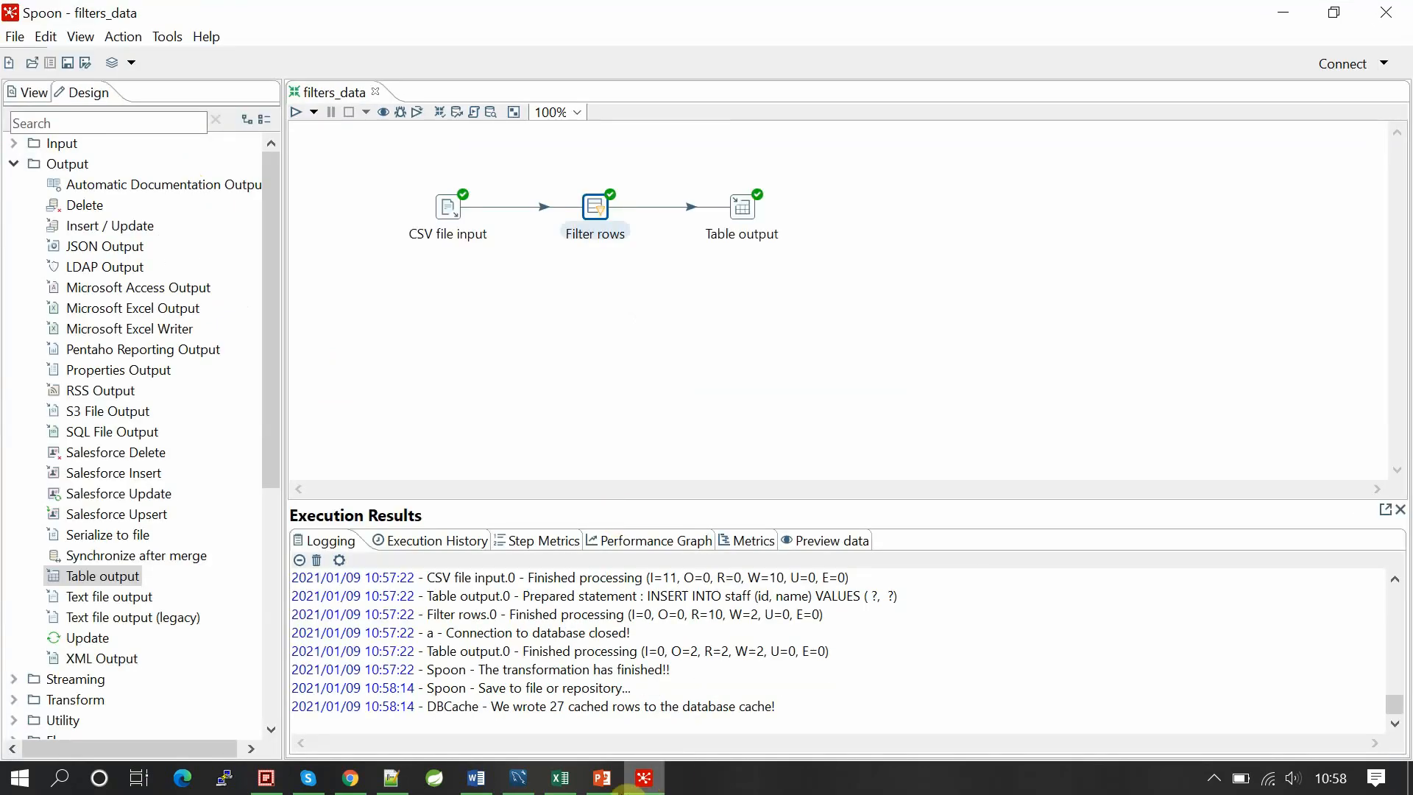
Step: Truncate and commit the staff table in Workbench, confirming 'select * from staff;' returns no rows
{"action": "left_click", "coordinate": [518, 778]}
{"action": "left_click_drag", "start_coordinate": [493, 285], "coordinate": [388, 252]}
{"action": "left_click", "coordinate": [424, 155]}
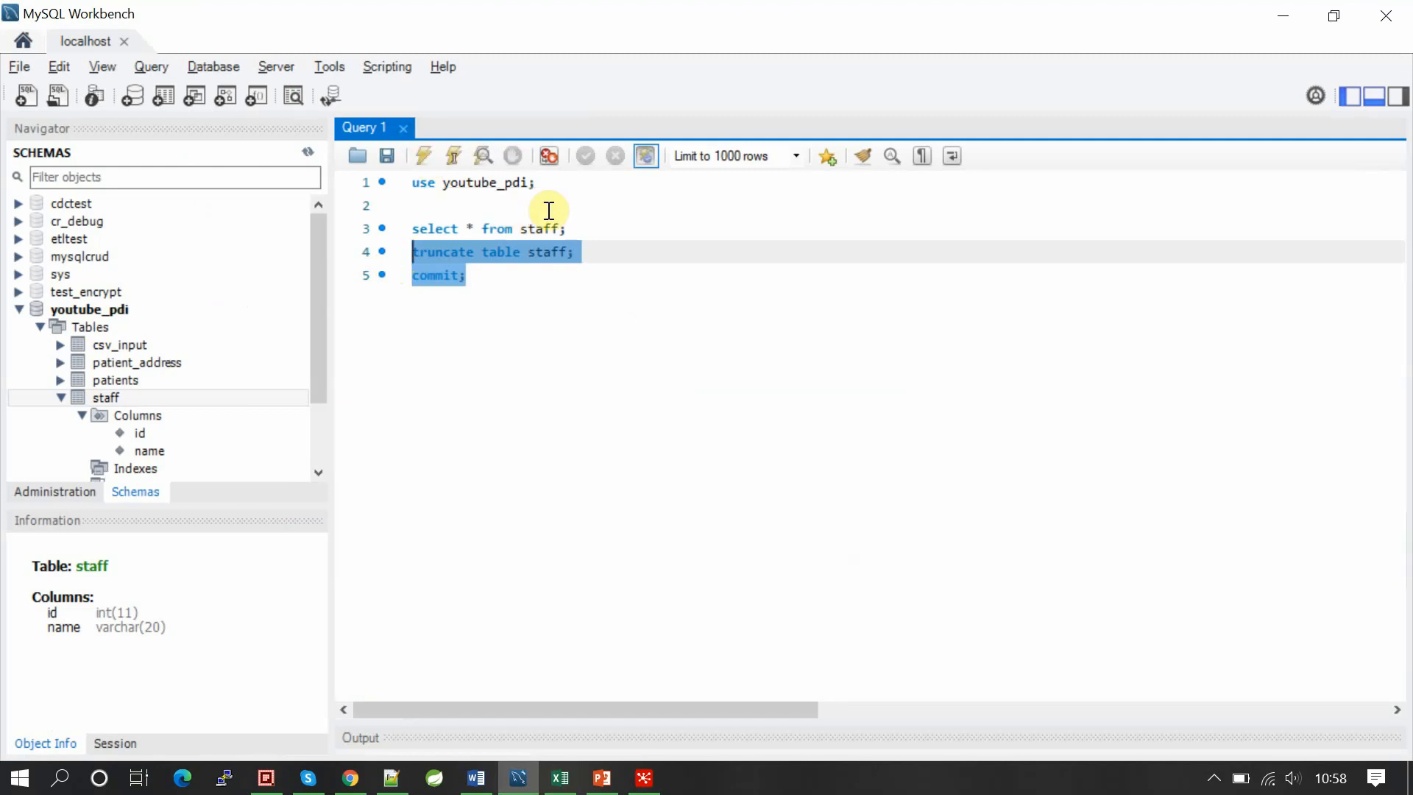
{"action": "left_click_drag", "start_coordinate": [578, 229], "coordinate": [404, 234]}
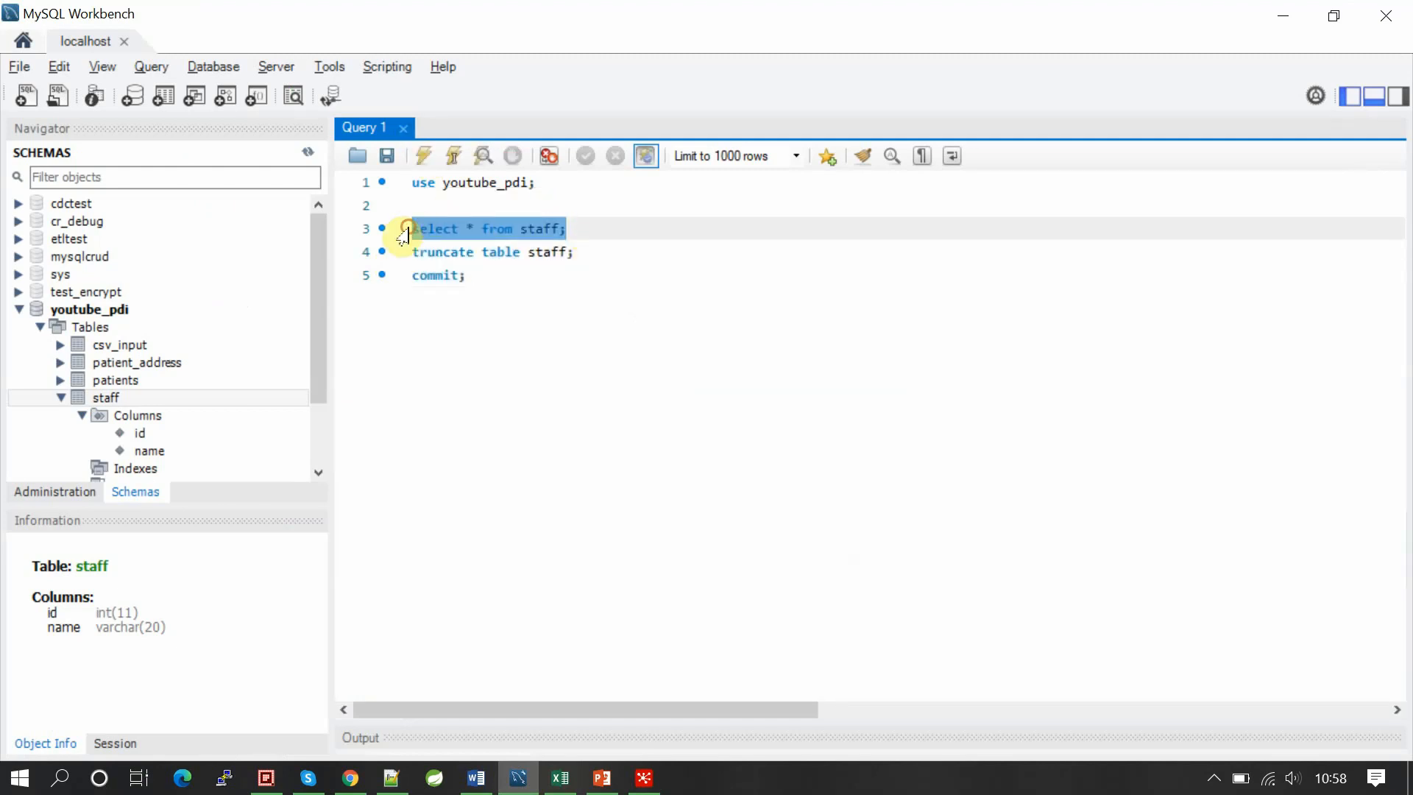
{"action": "left_click", "coordinate": [427, 155]}
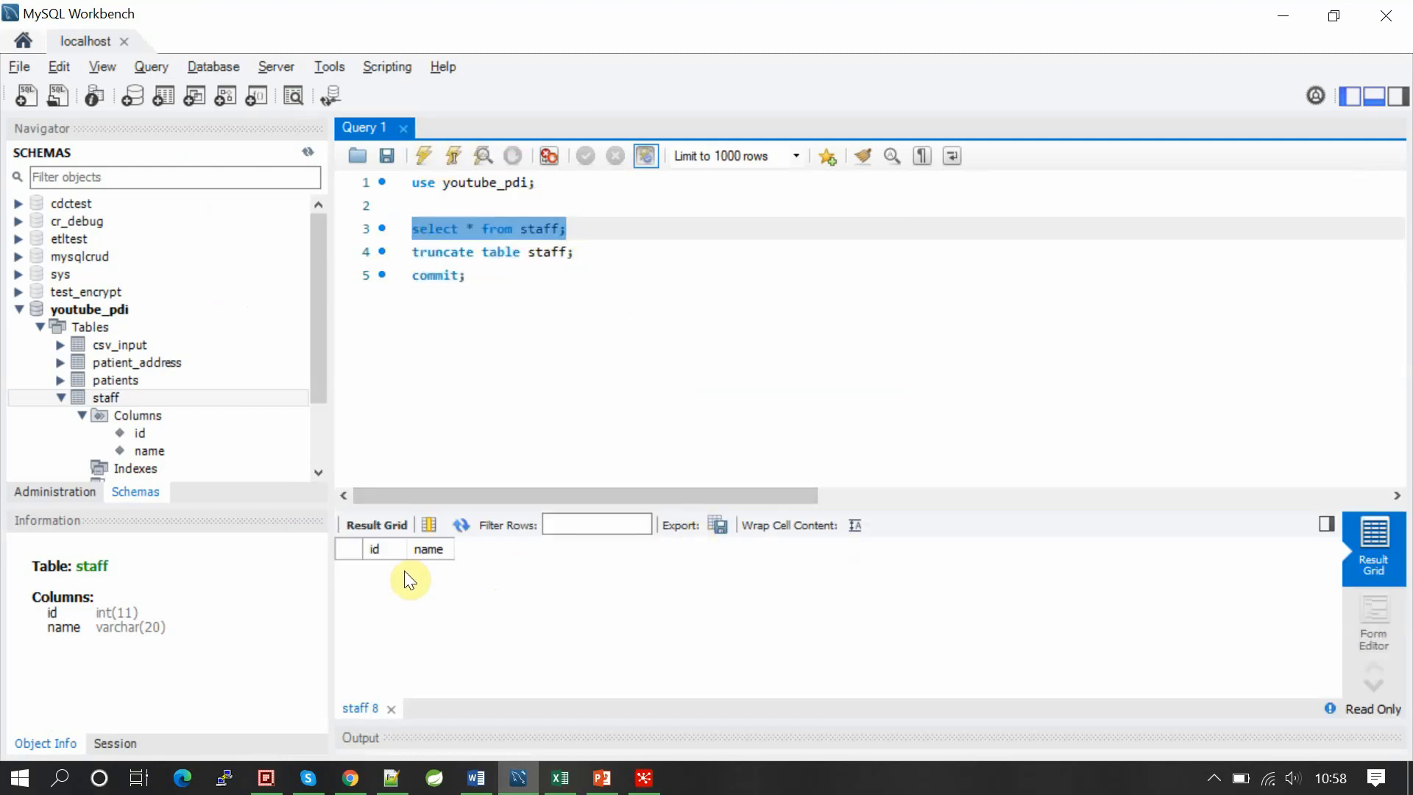
{"action": "key", "text": "alt+Tab"}
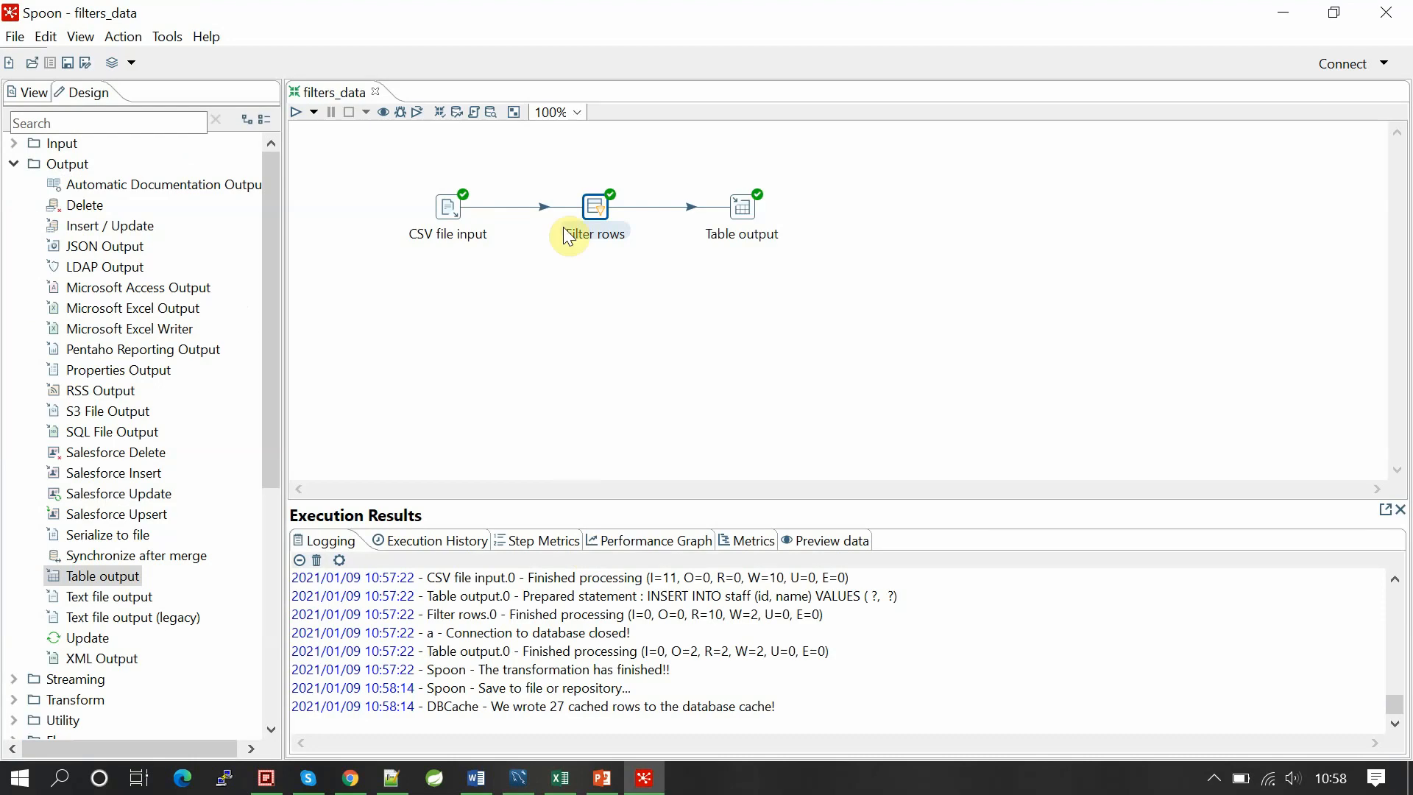
Step: Rerun filters_data with the three-part filter and check Table output wrote 3 rows
{"action": "left_click", "coordinate": [299, 114]}
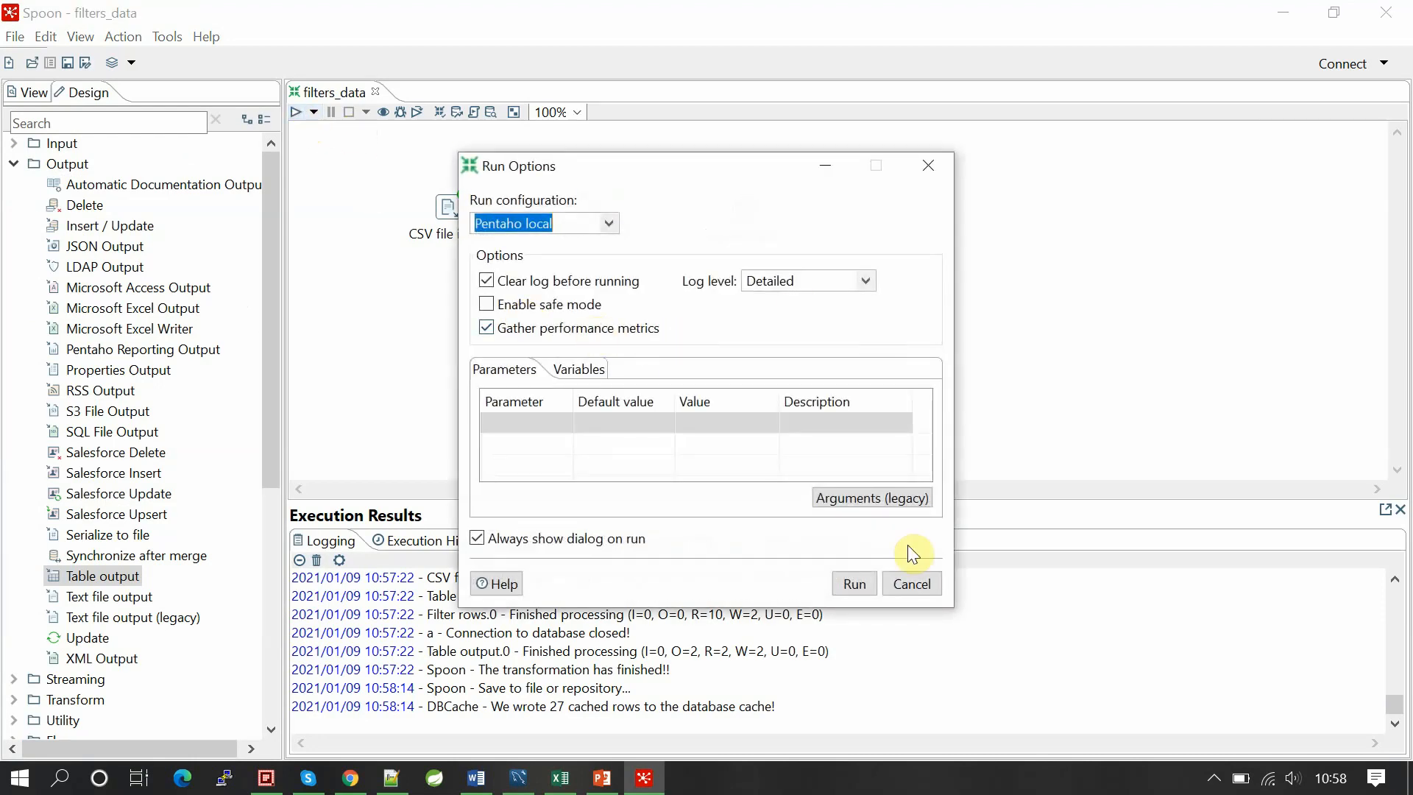
{"action": "left_click", "coordinate": [854, 583]}
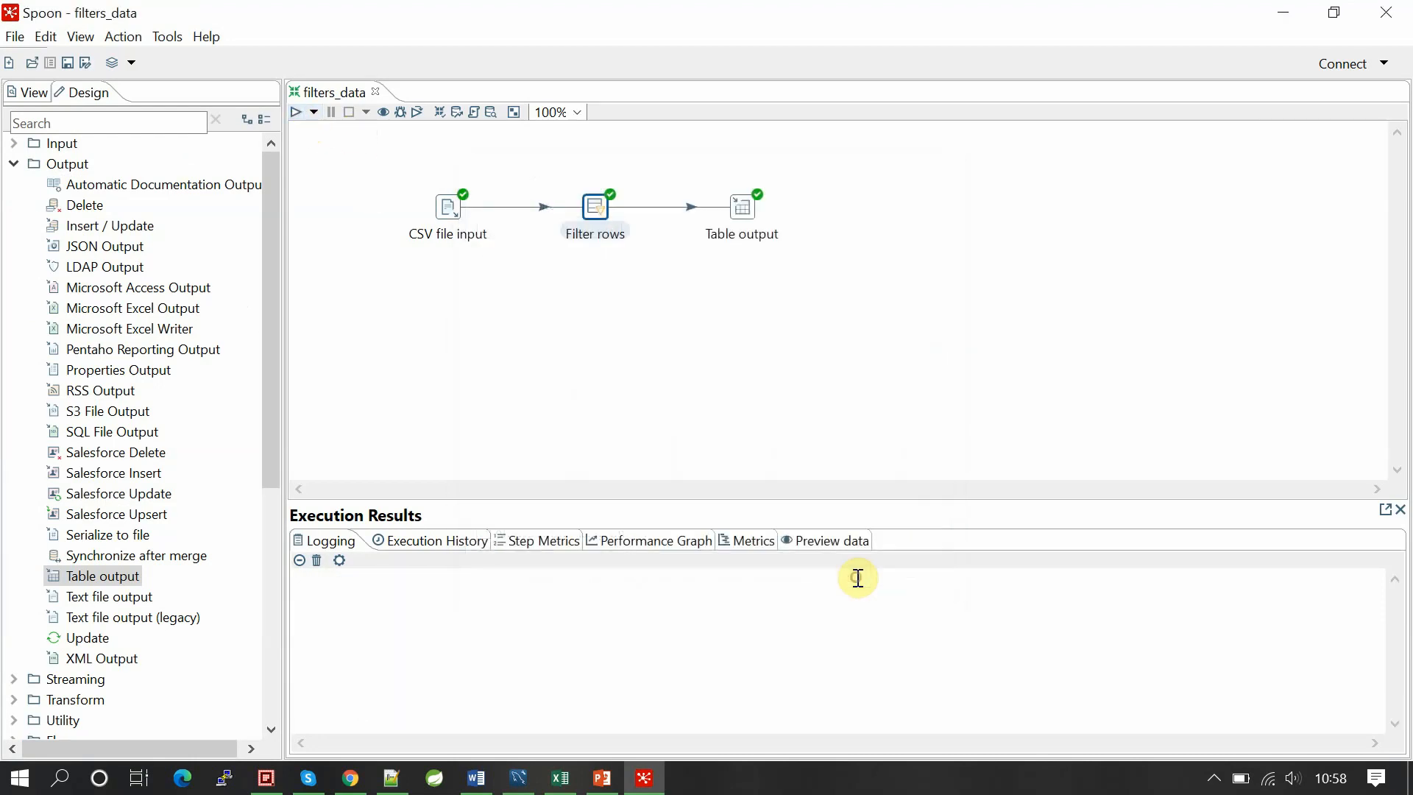
{"action": "left_click_drag", "start_coordinate": [714, 686], "coordinate": [748, 686]}
Step: Re-execute the staff select and verify rows 2 staff2, 3 staff3 and 5 staff5
{"action": "key", "text": "alt+Tab"}
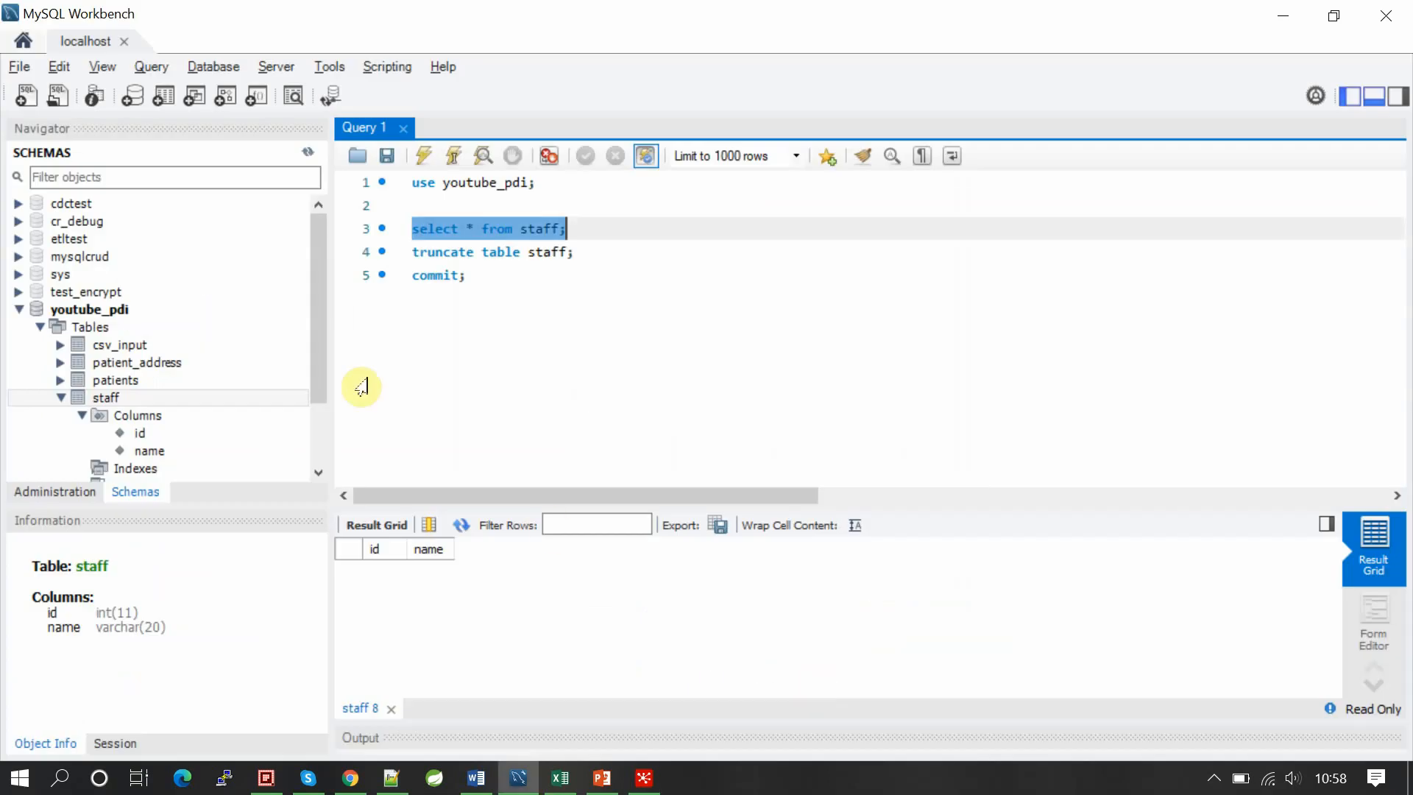
{"action": "left_click", "coordinate": [434, 148]}
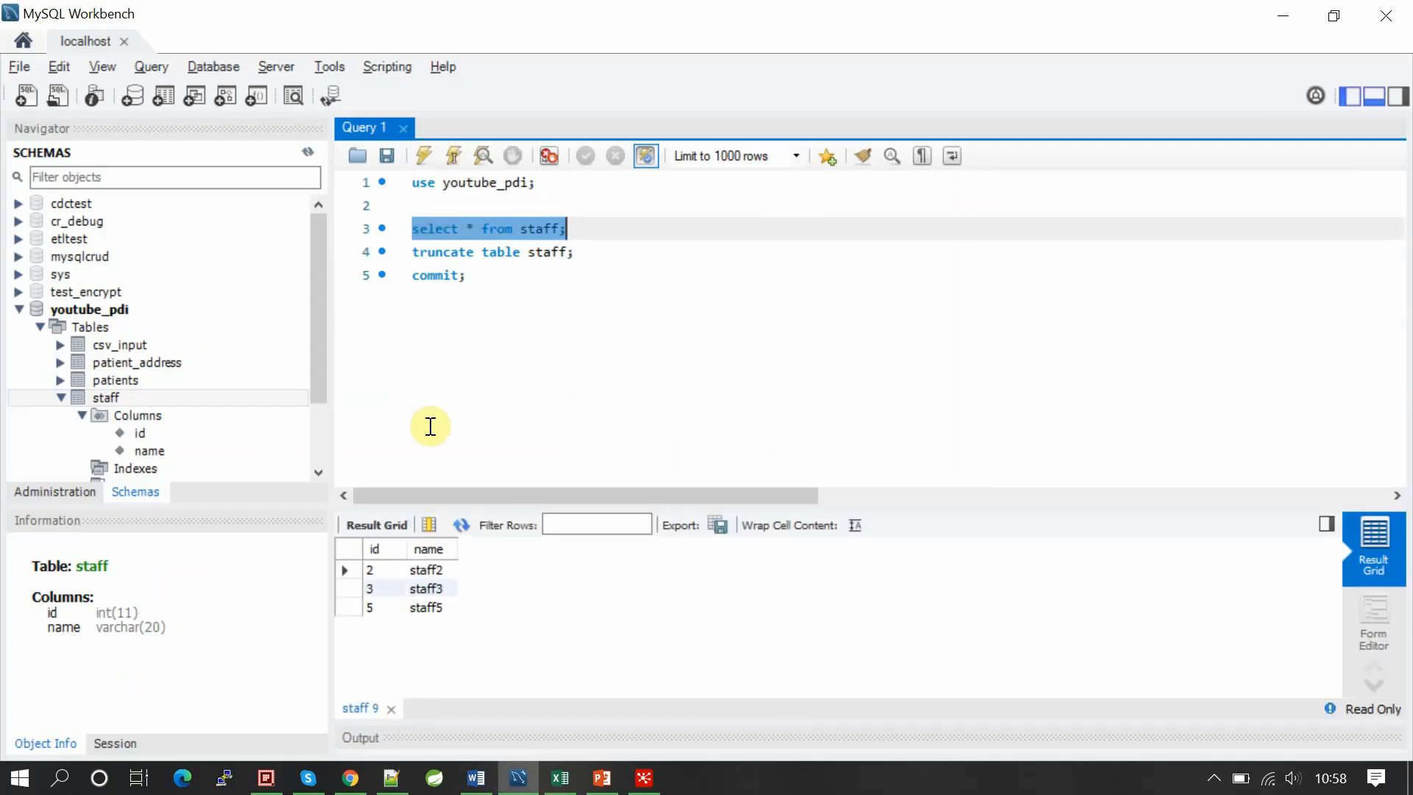
{"action": "left_click", "coordinate": [378, 575]}
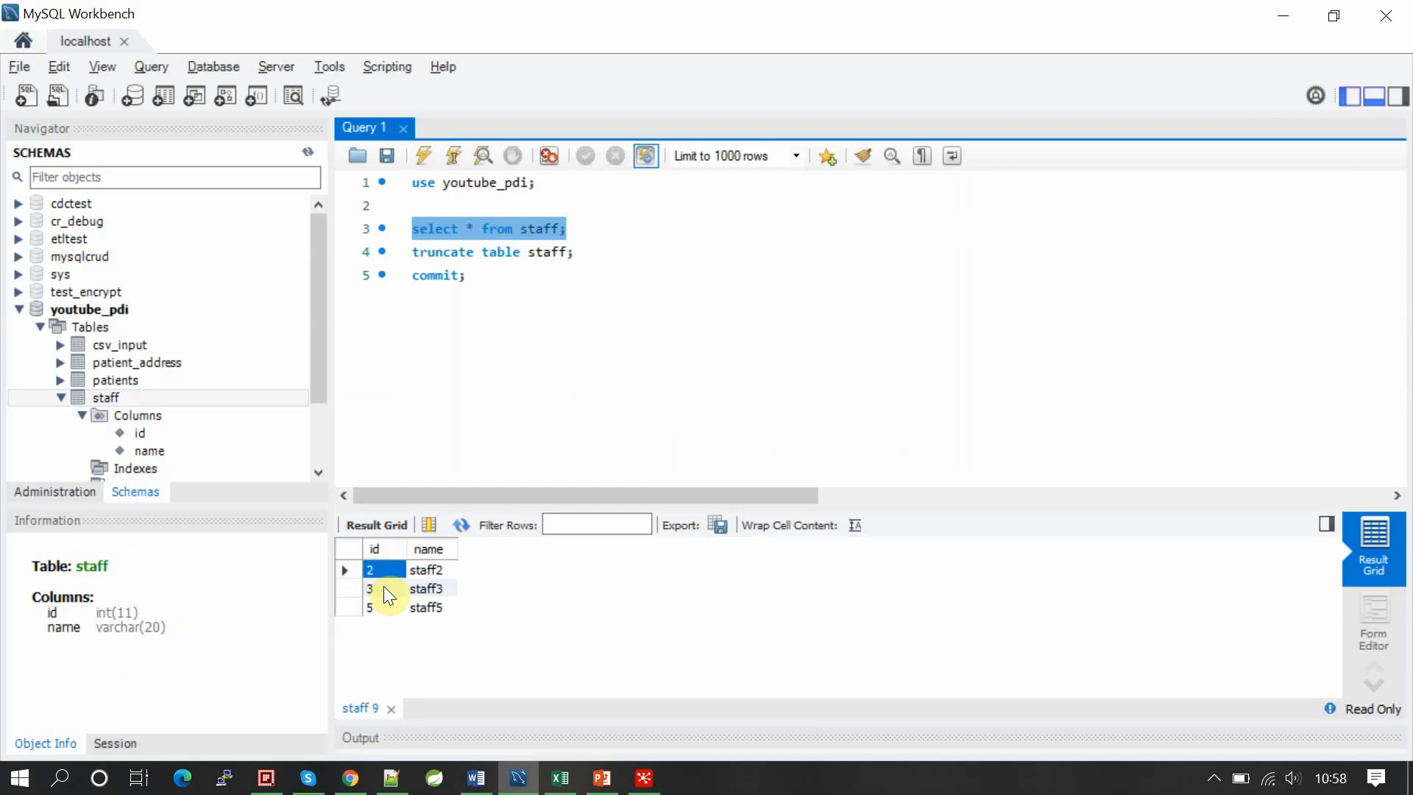
{"action": "left_click", "coordinate": [423, 612]}
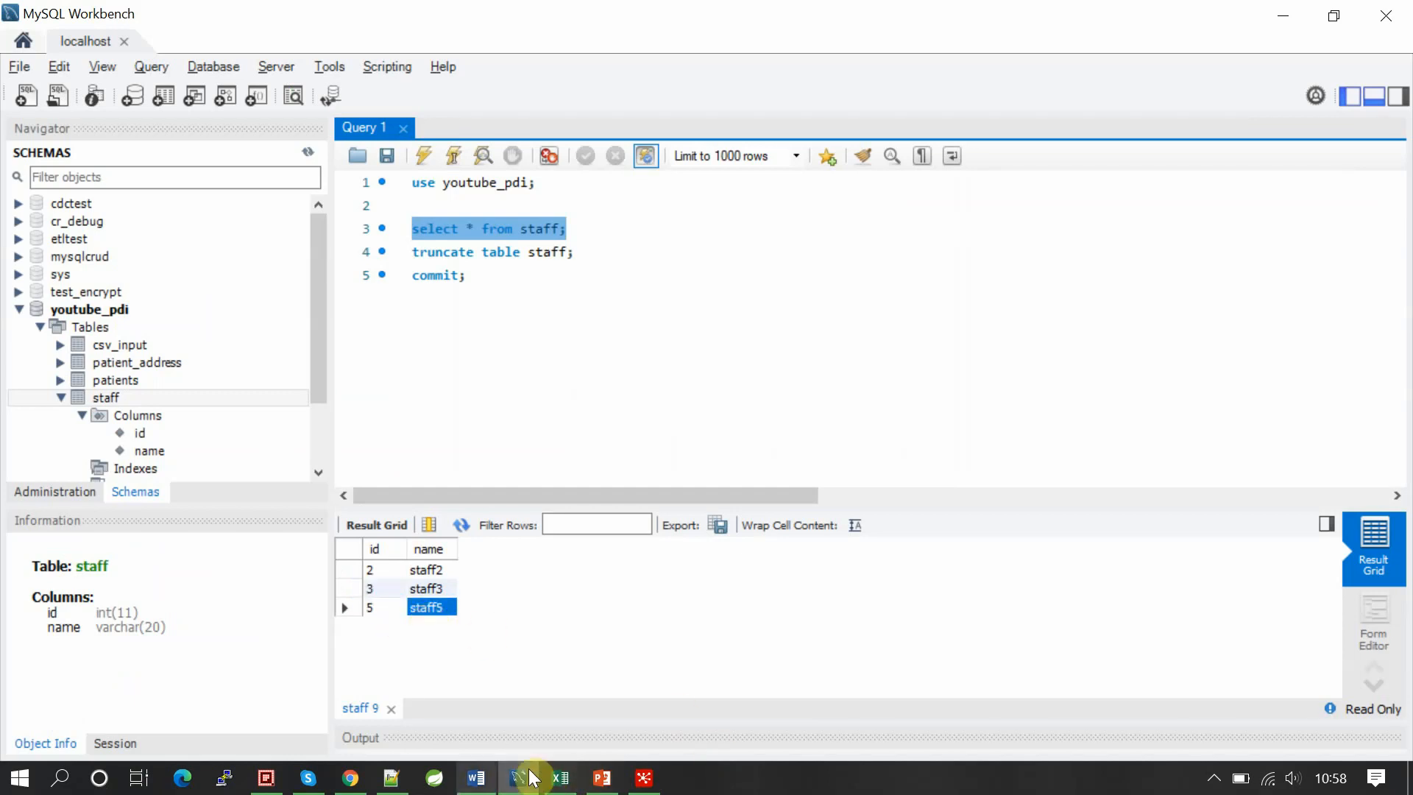
{"action": "left_click", "coordinate": [644, 778]}
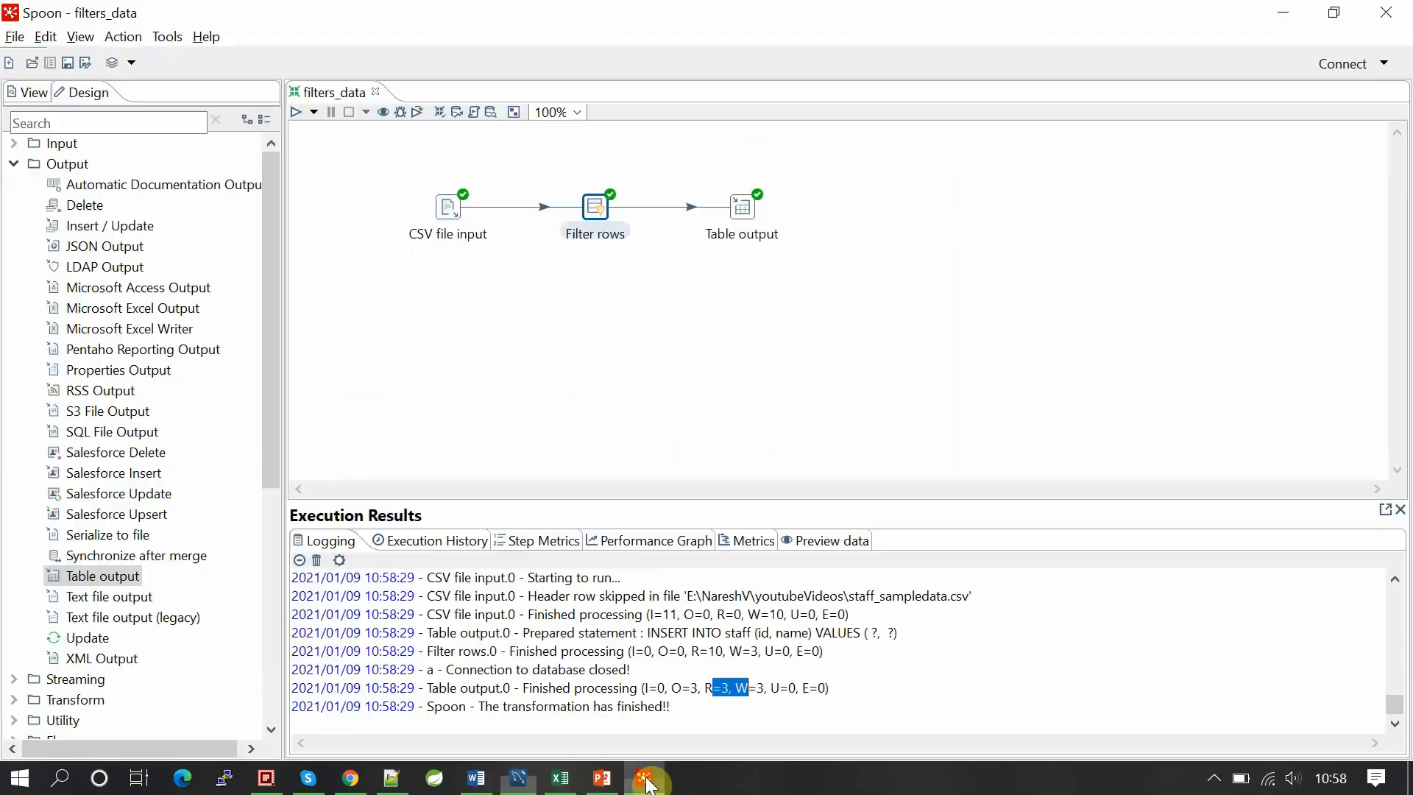
{"action": "double_click", "coordinate": [593, 209]}
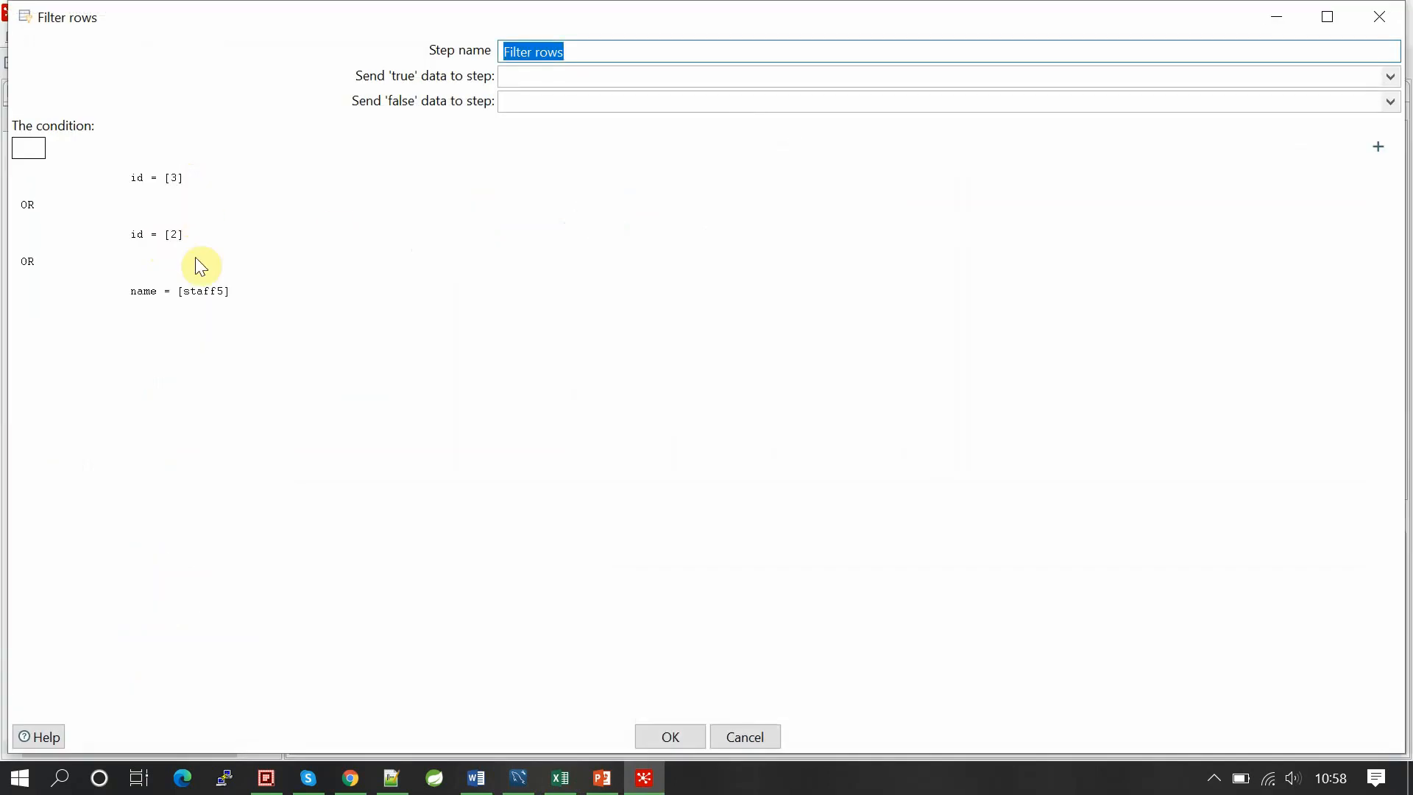
{"action": "key", "text": "alt+Tab"}
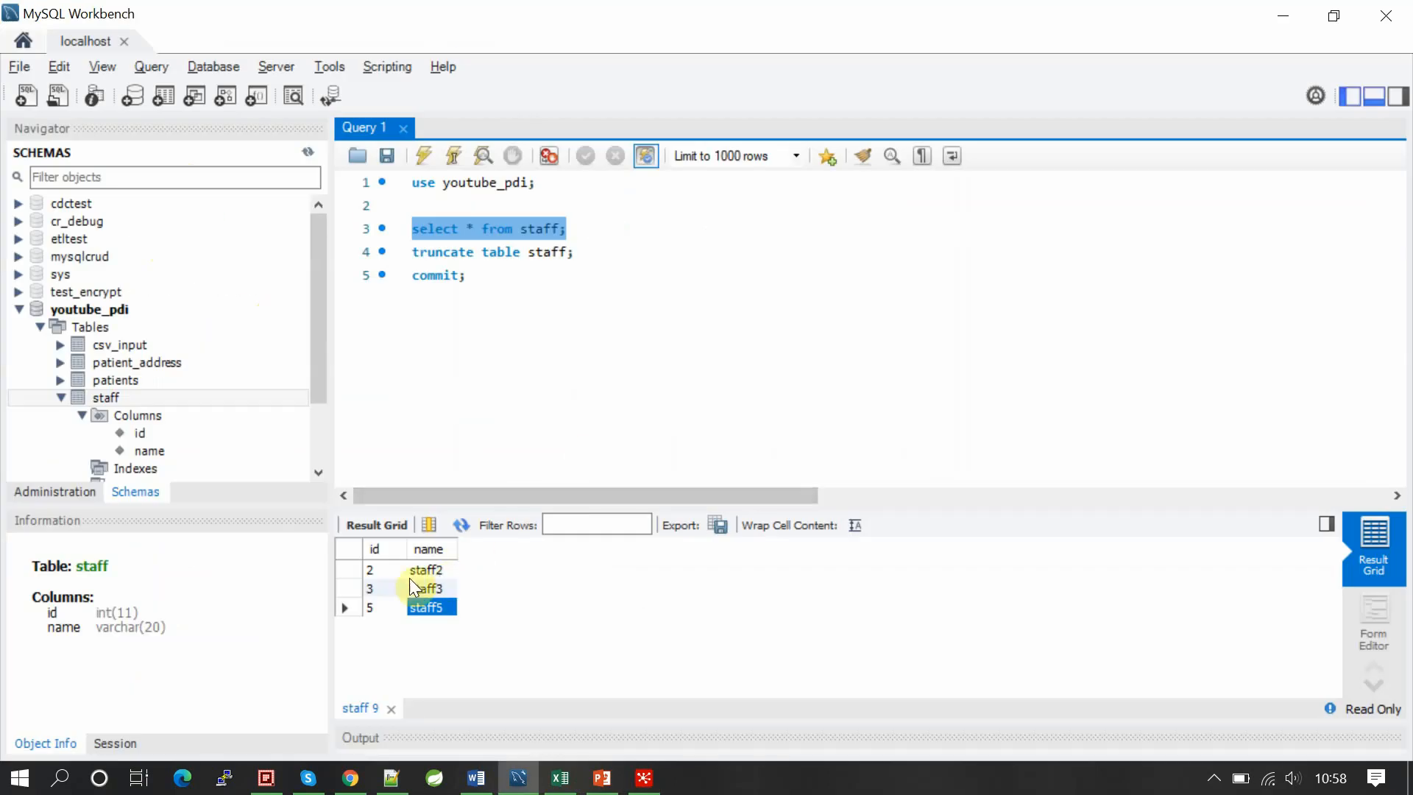
{"action": "key", "text": "alt+Tab"}
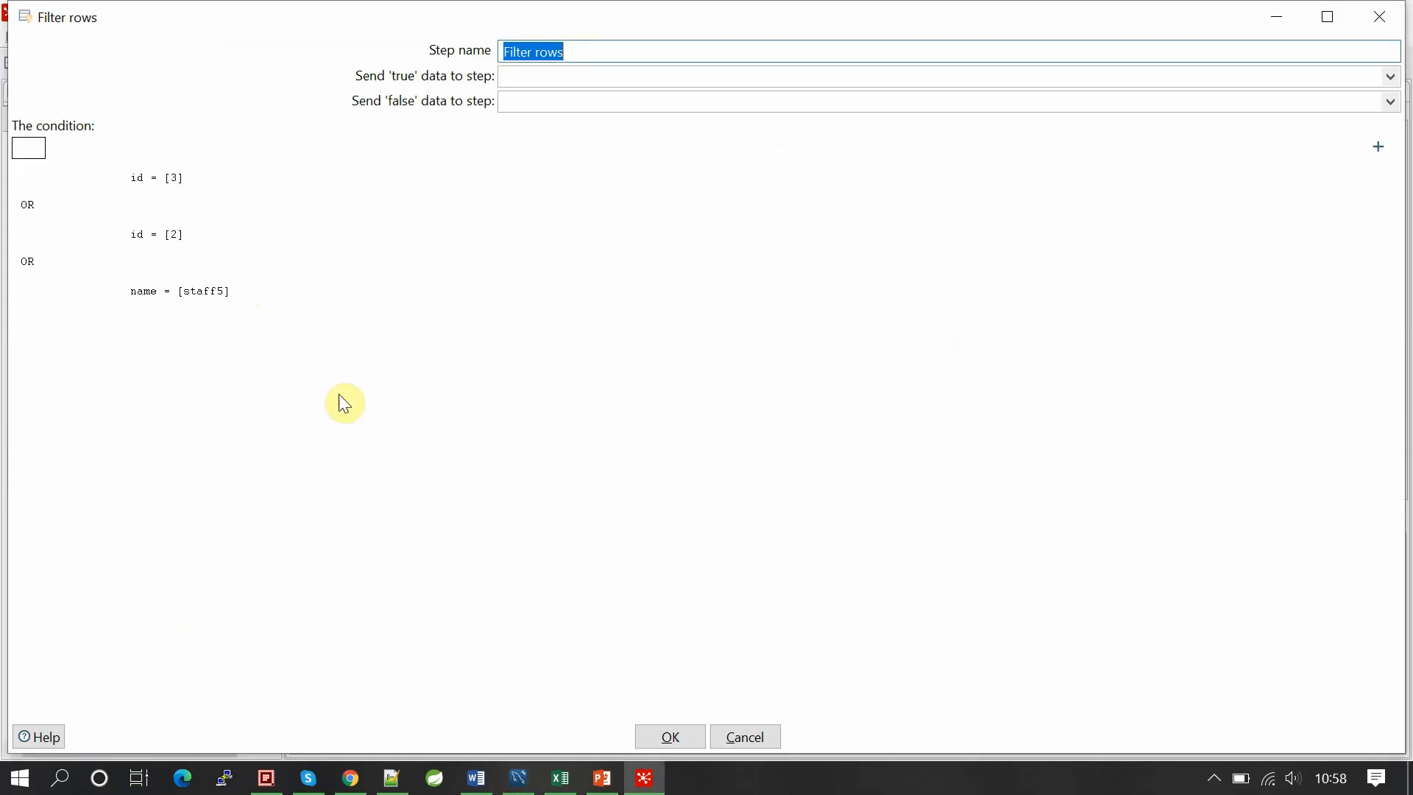
{"action": "left_click", "coordinate": [672, 737]}
{"action": "left_click", "coordinate": [554, 393]}
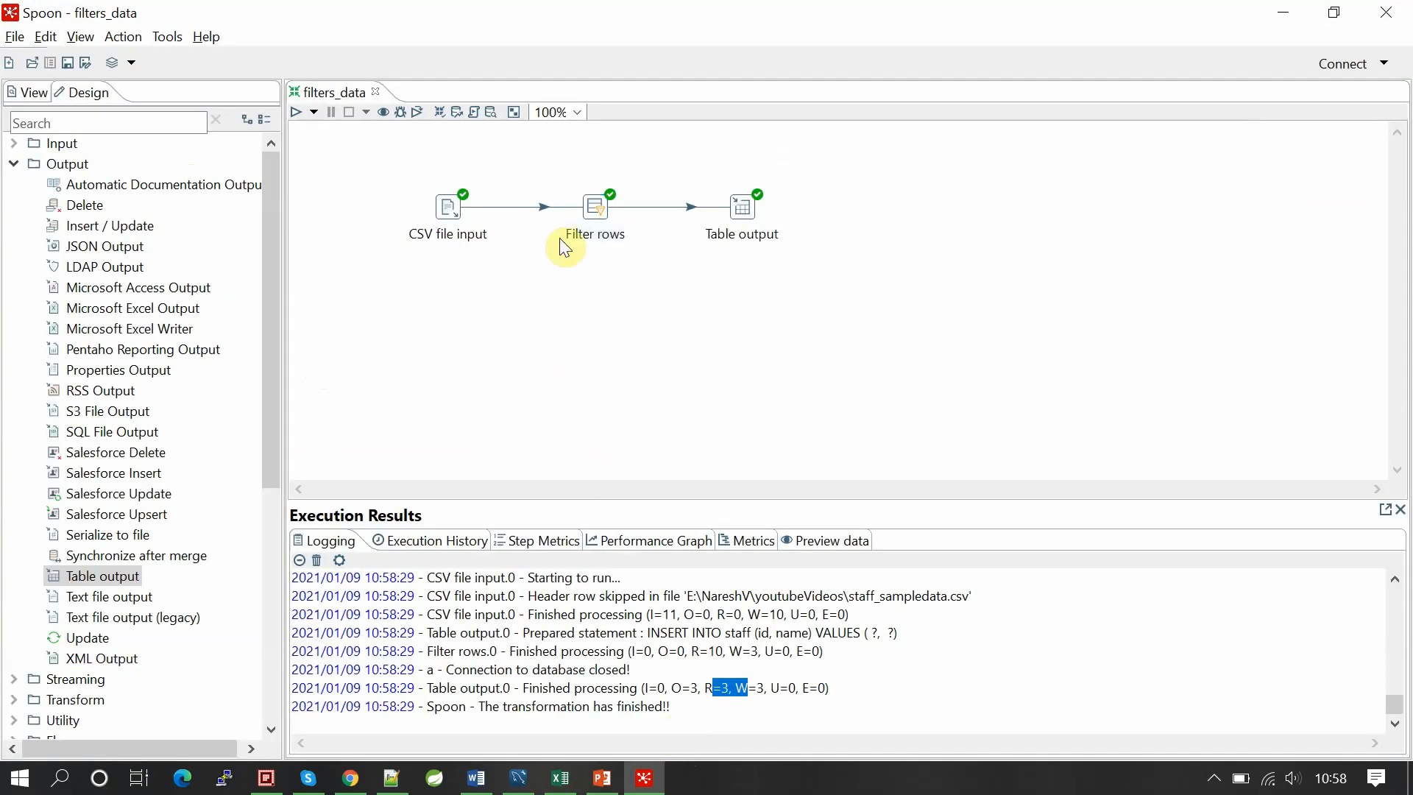
{"action": "double_click", "coordinate": [588, 200]}
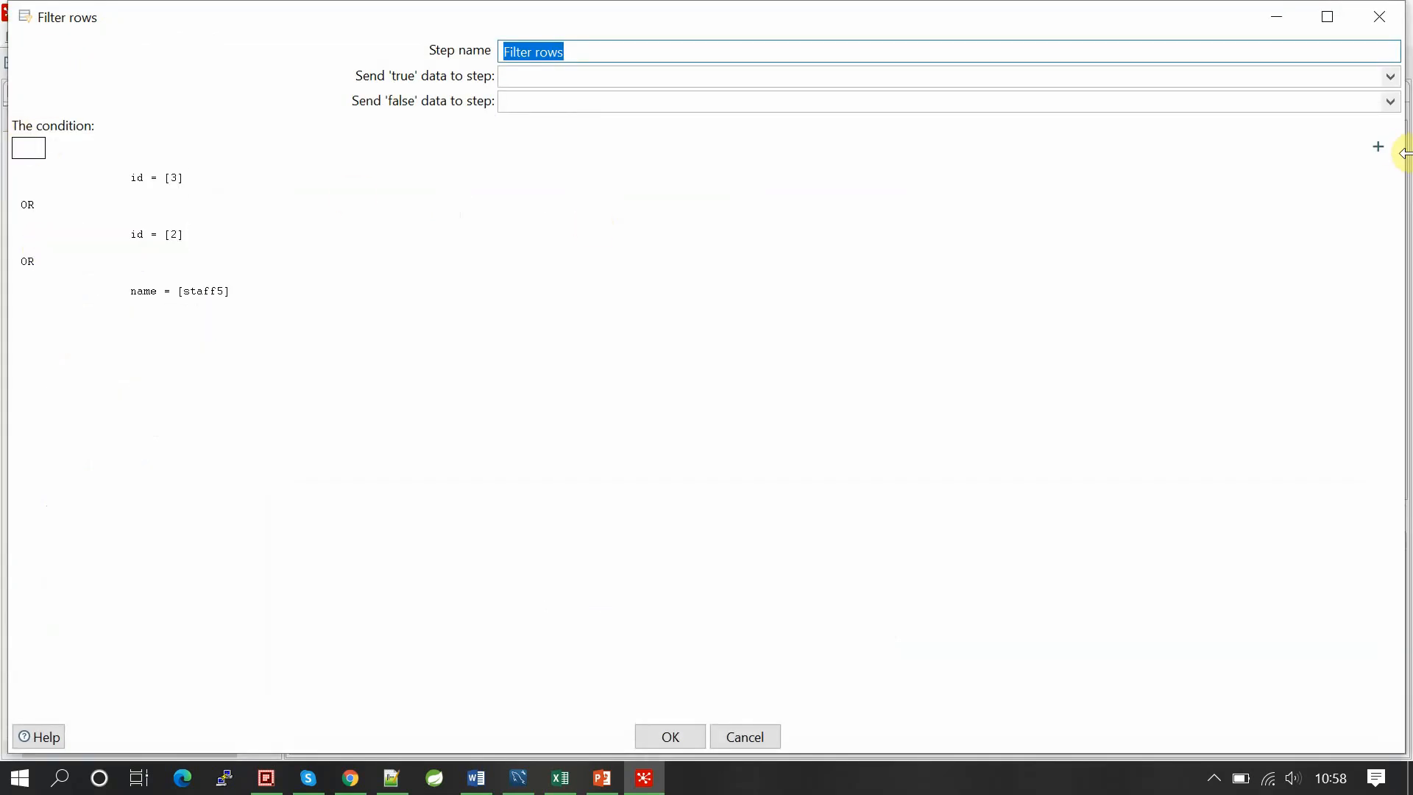
{"action": "left_click", "coordinate": [1379, 146]}
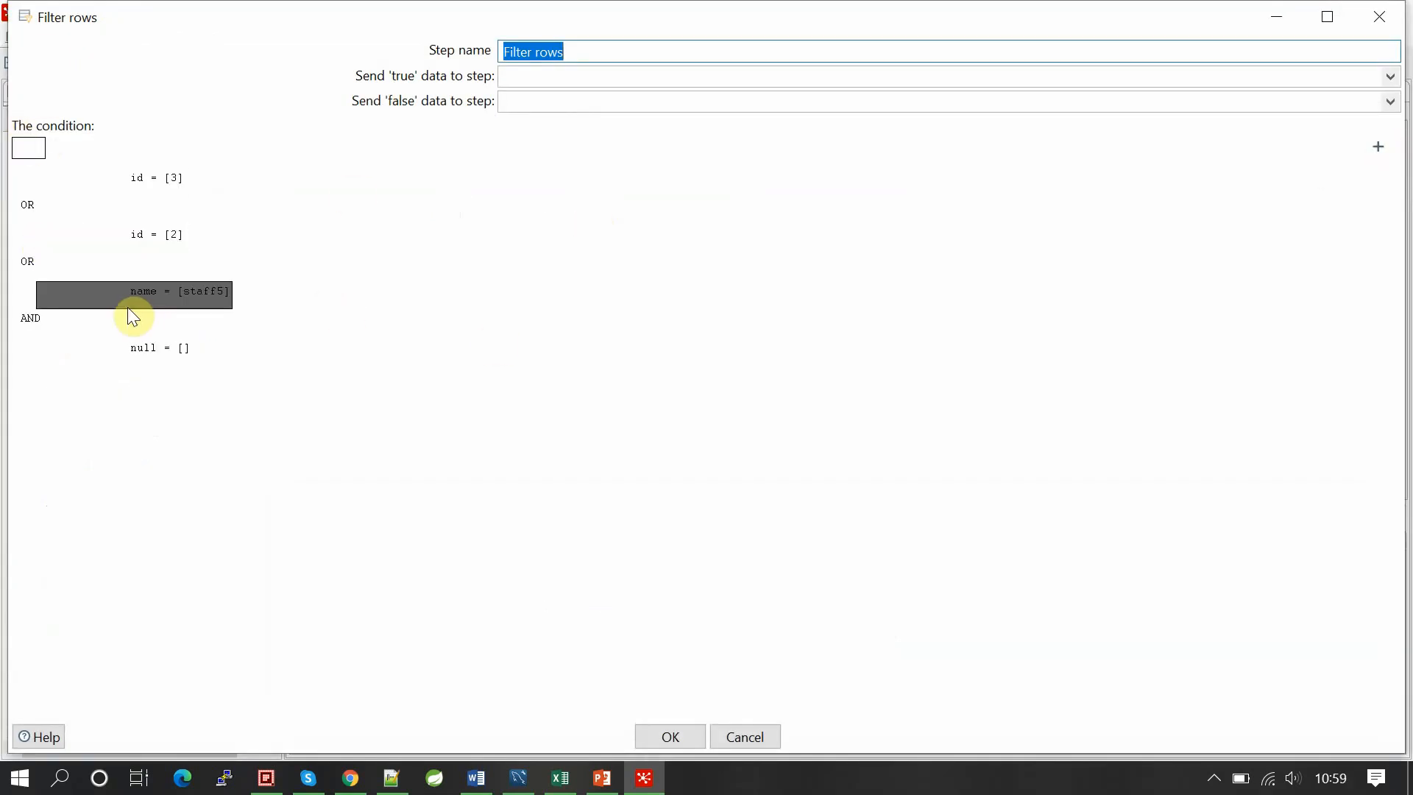
{"action": "left_click", "coordinate": [153, 350]}
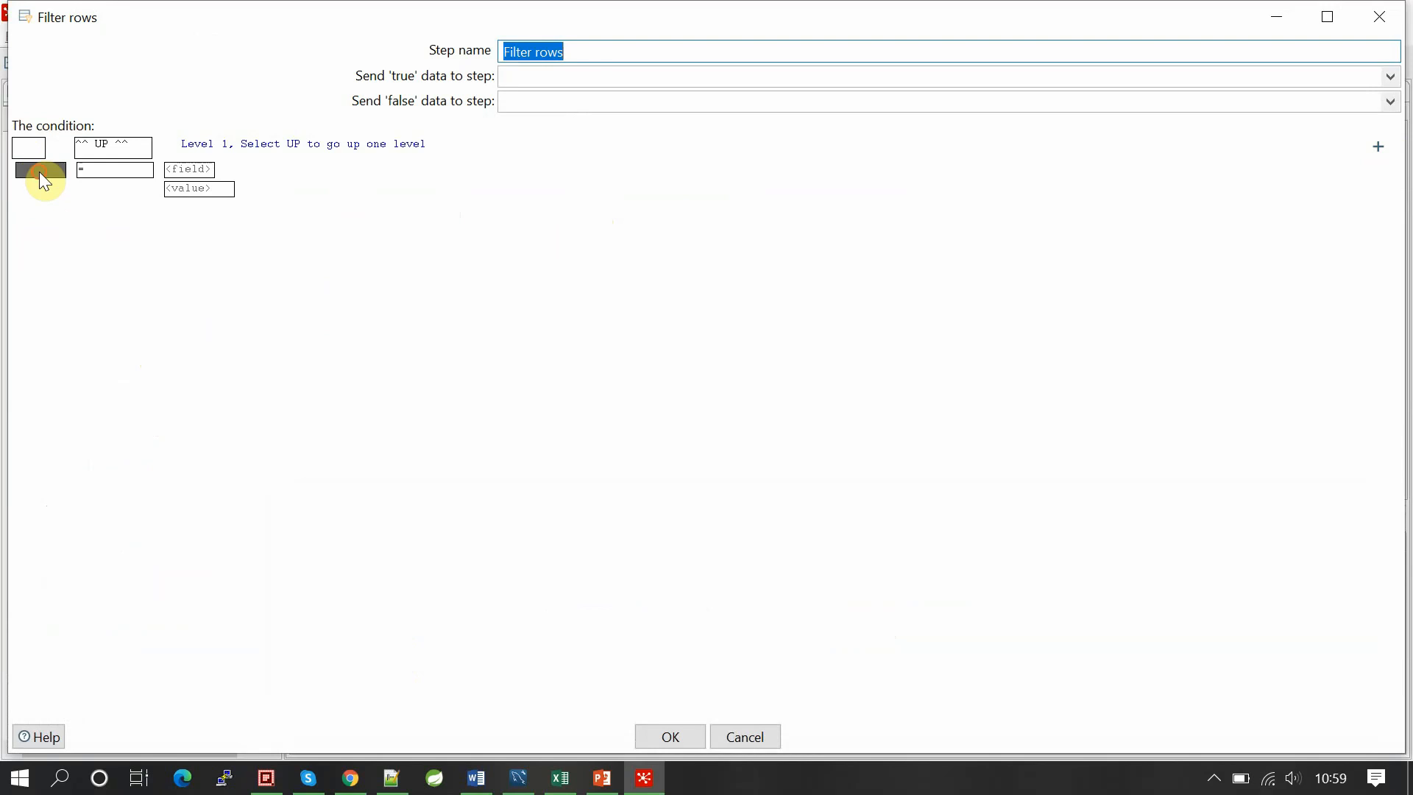
{"action": "left_click", "coordinate": [190, 169]}
{"action": "double_click", "coordinate": [608, 78]}
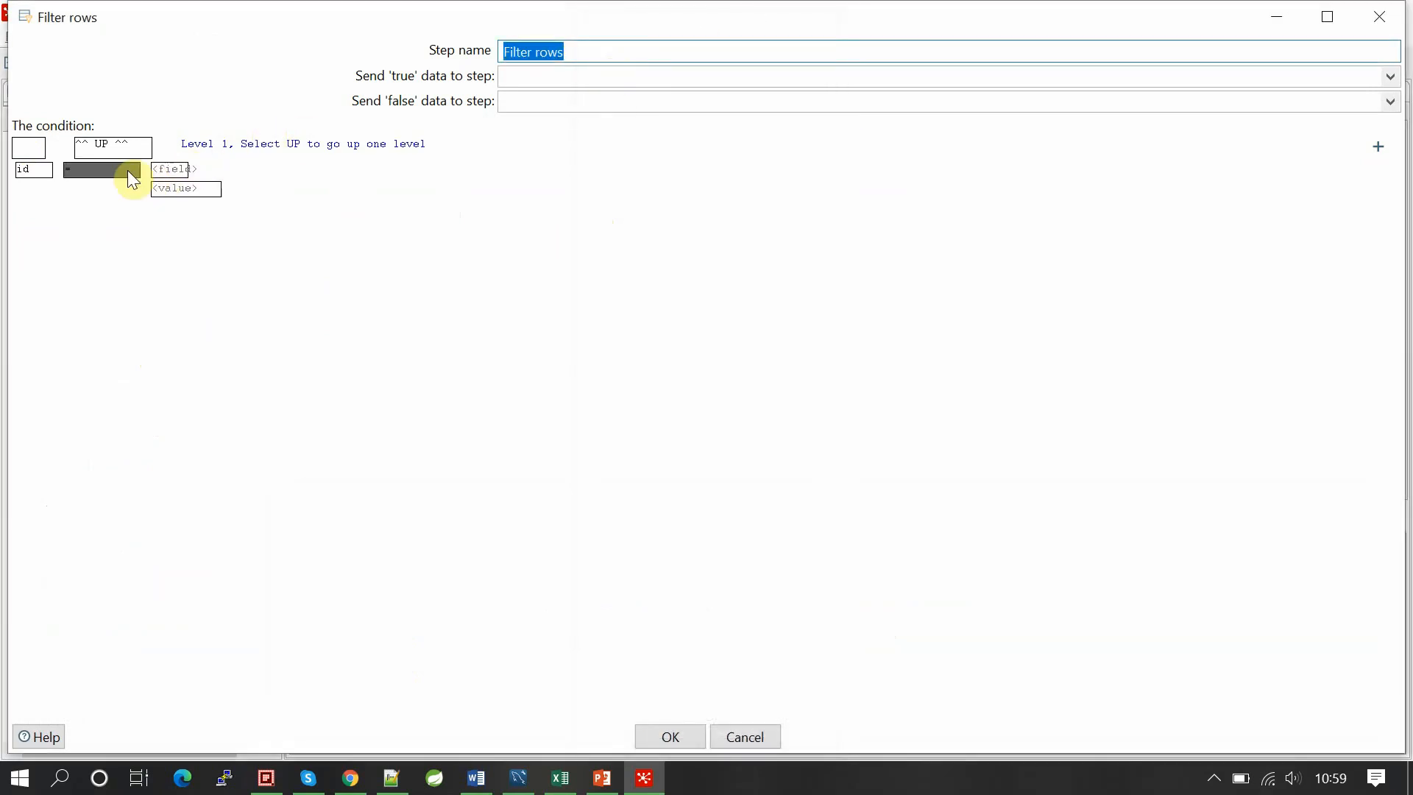
{"action": "left_click", "coordinate": [173, 169]}
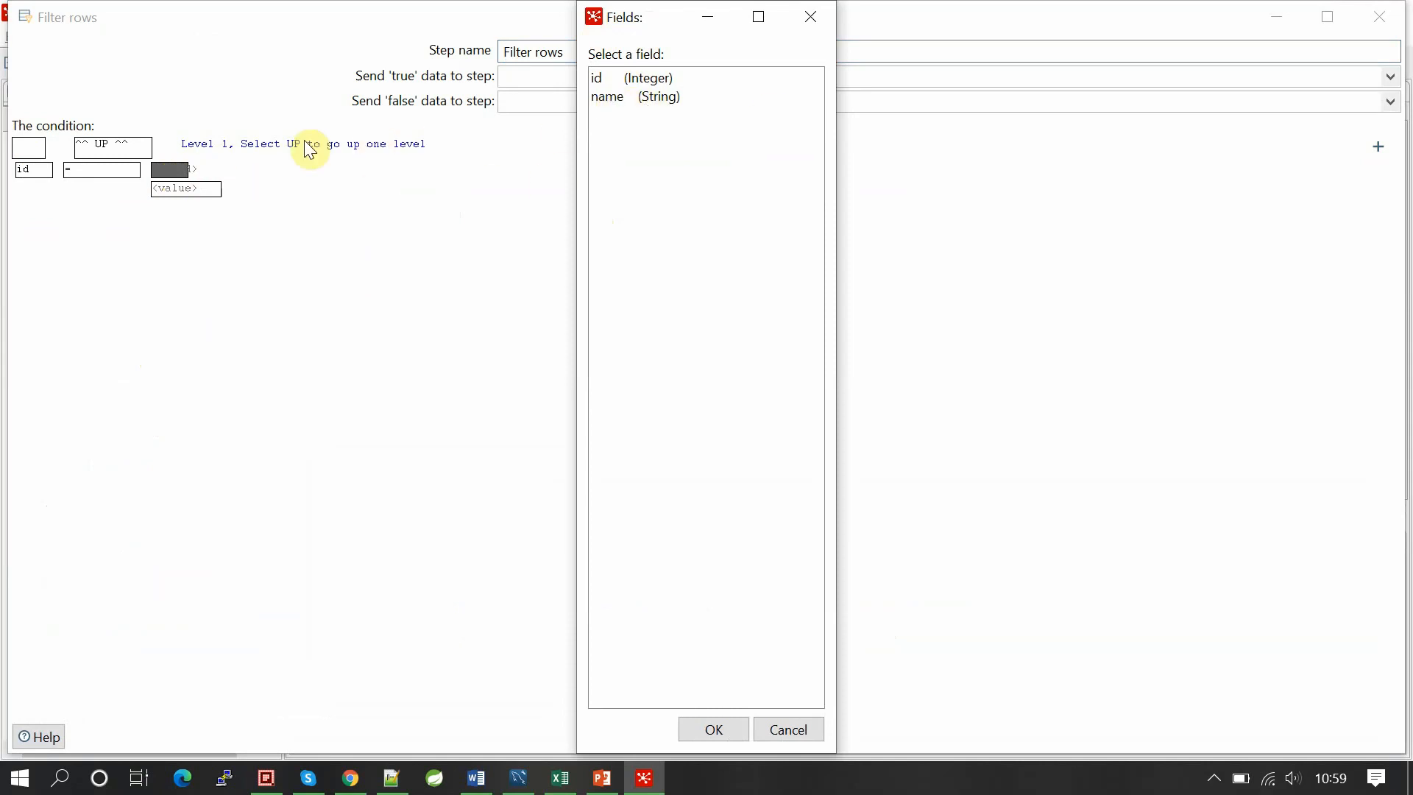
{"action": "left_click", "coordinate": [820, 21]}
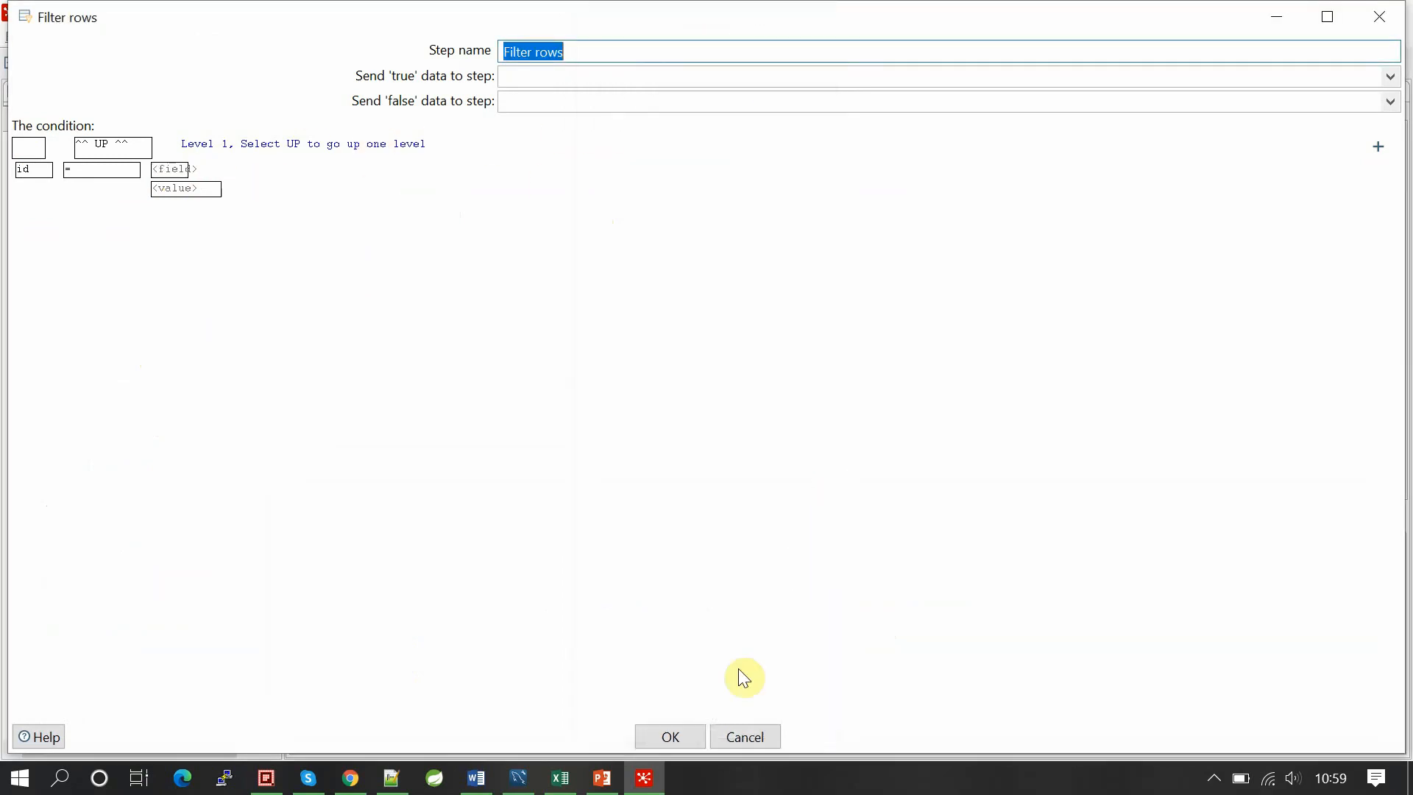
{"action": "left_click", "coordinate": [748, 739]}
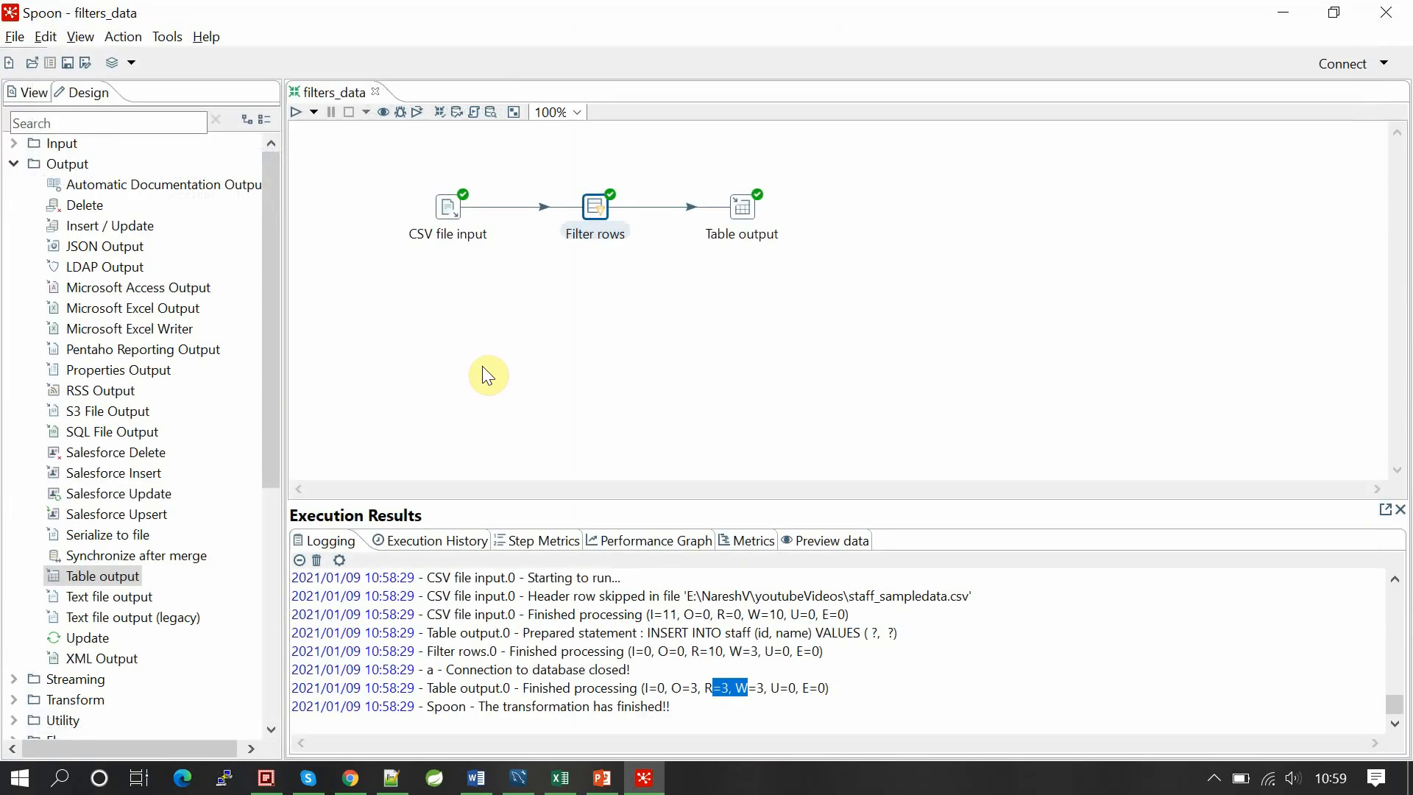
Step: Deselect everything on the Spoon canvas and show the hidden system tray icons
{"action": "left_click", "coordinate": [536, 375]}
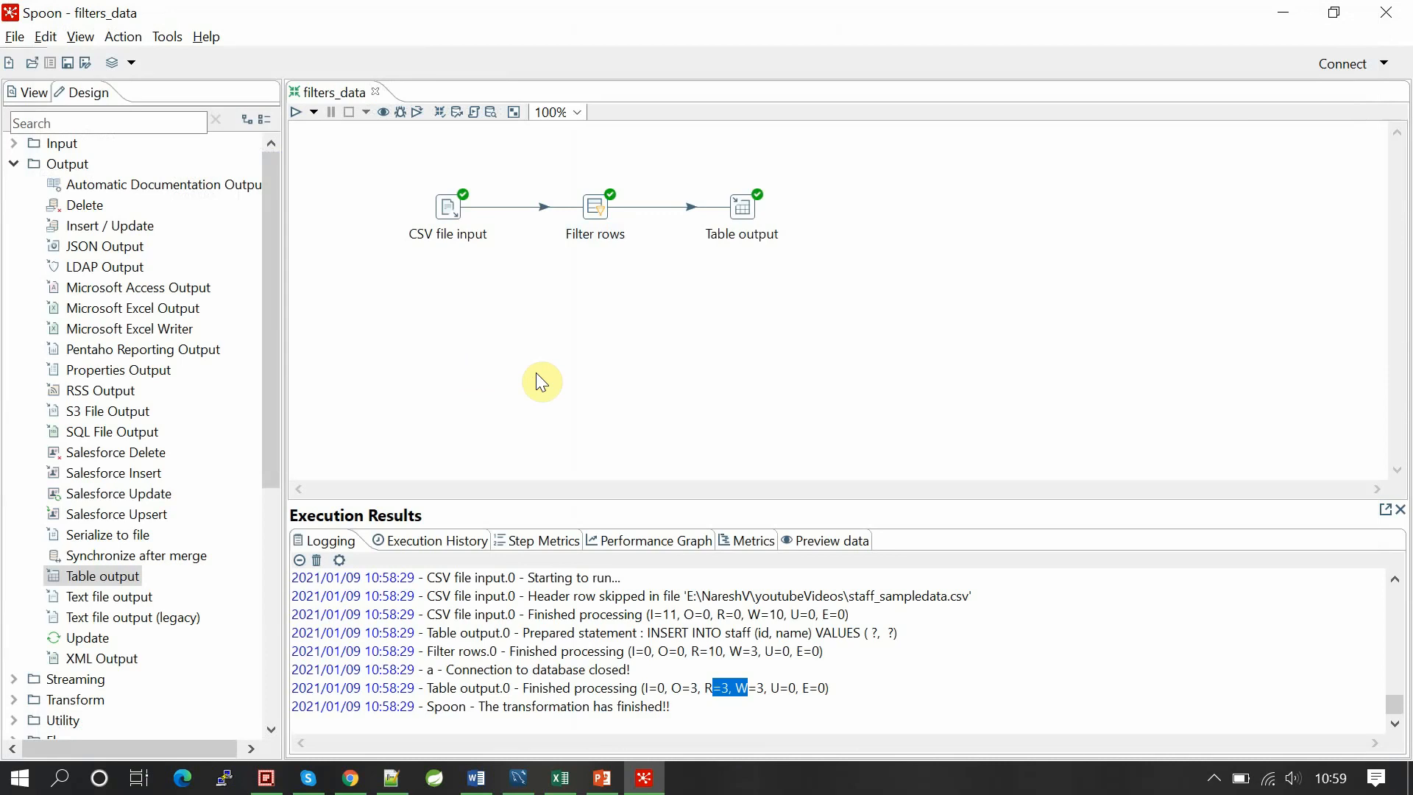
{"action": "left_click", "coordinate": [1216, 779]}
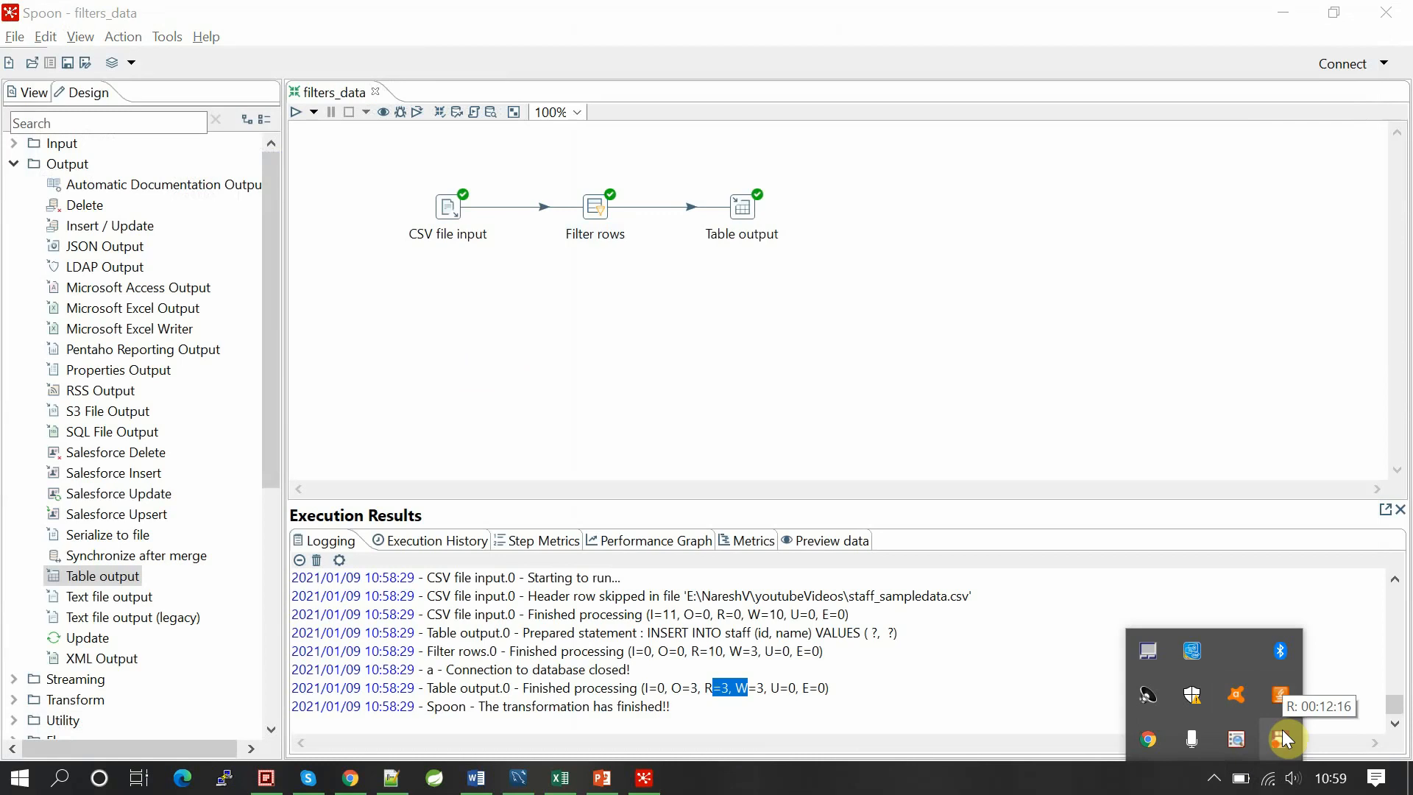